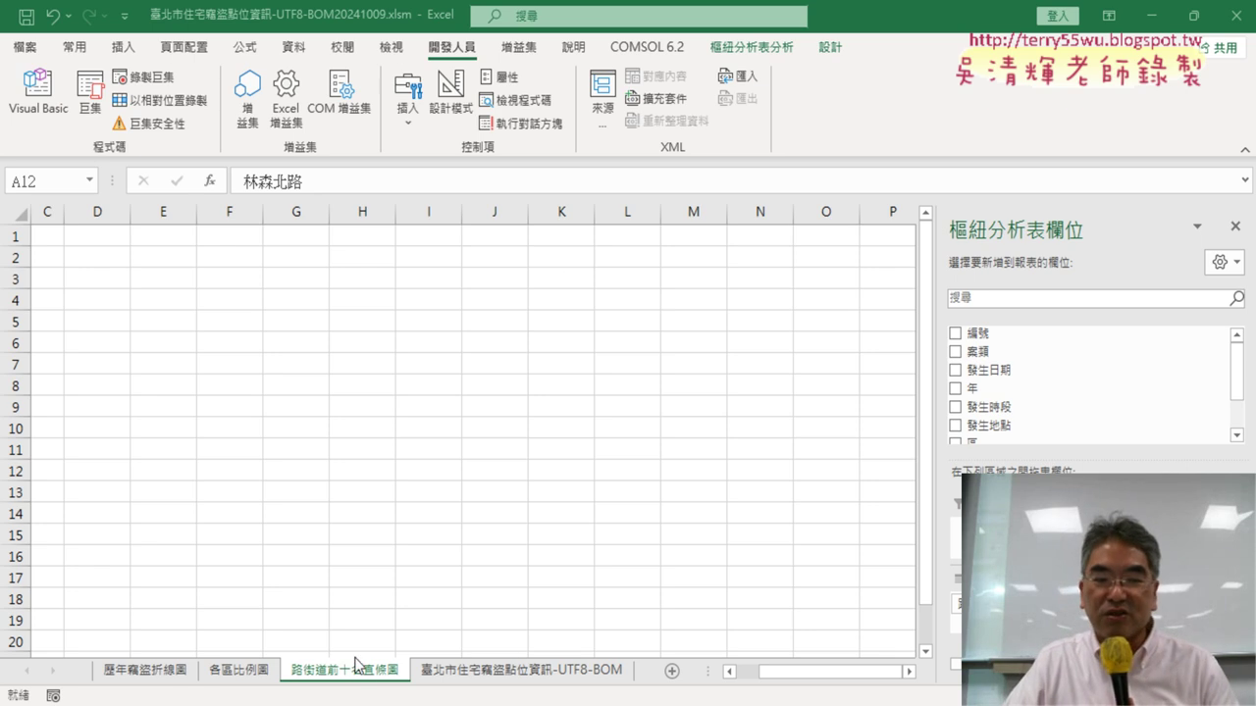
- Clear and redraw the 歷年竊盜折線圖 line chart with its buttons, then return to the 路街道前十名直條圖 sheet
left_click(147, 670)
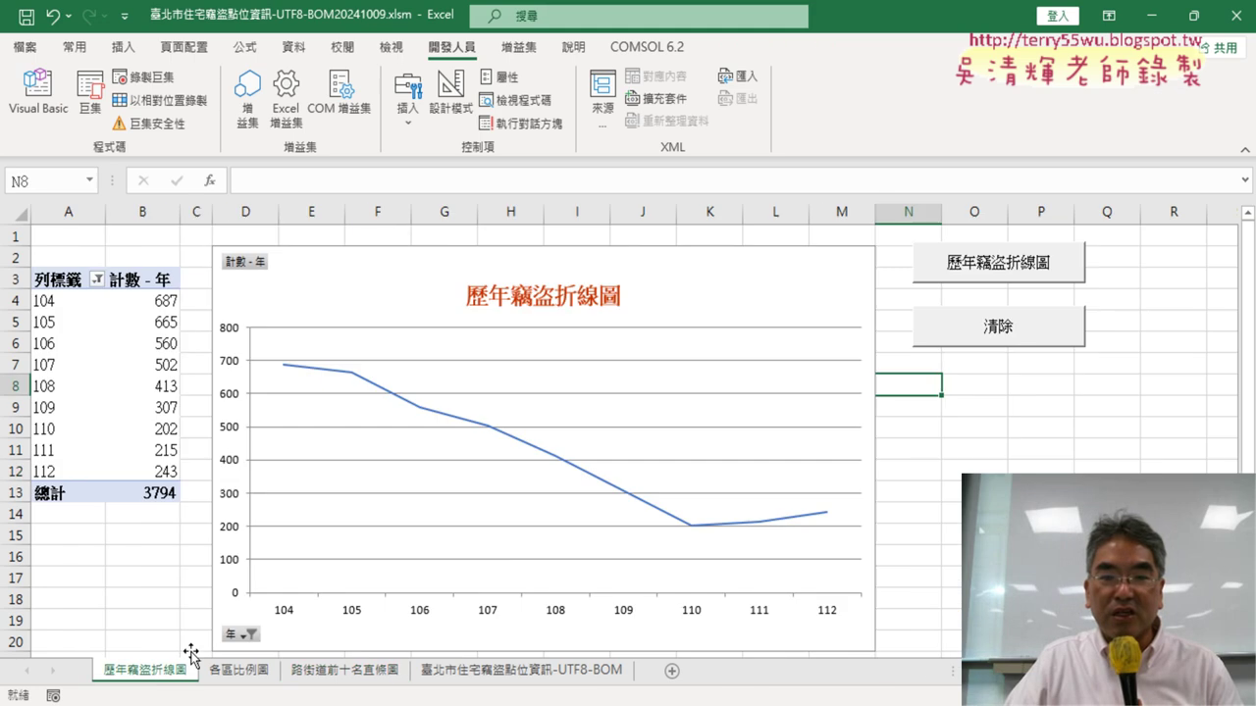
left_click(996, 336)
left_click(1001, 271)
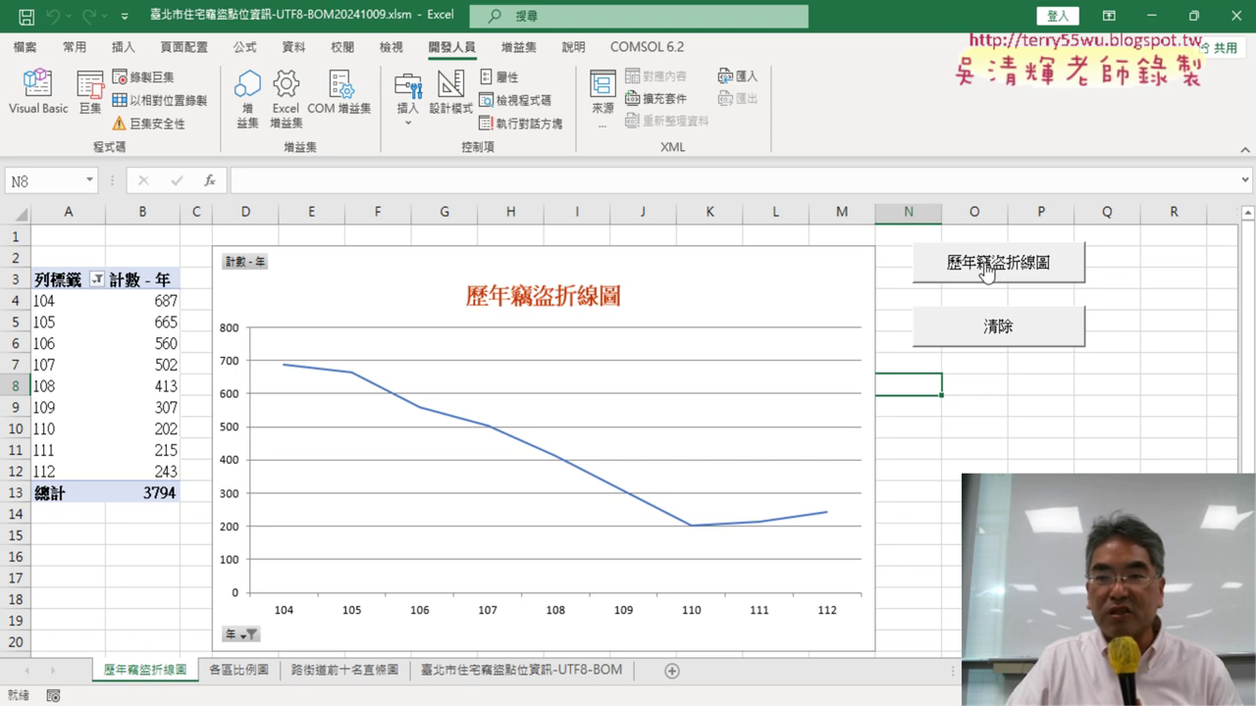
left_click(363, 677)
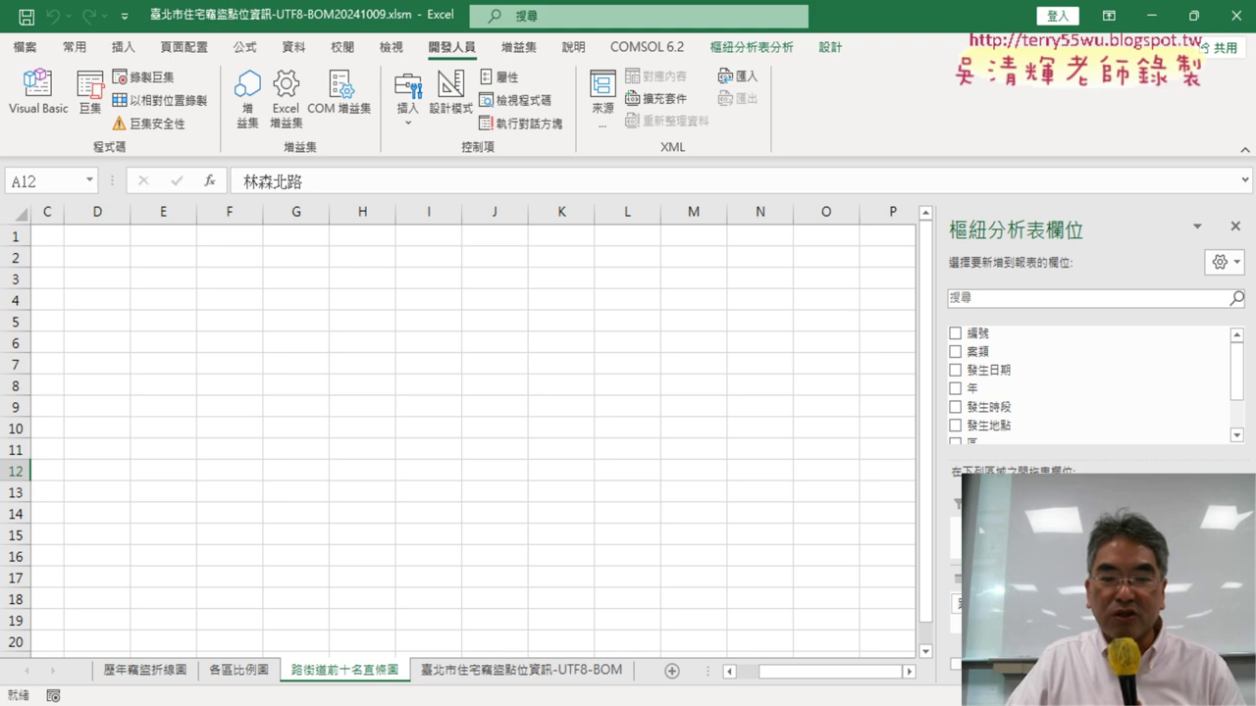
left_click(495, 657)
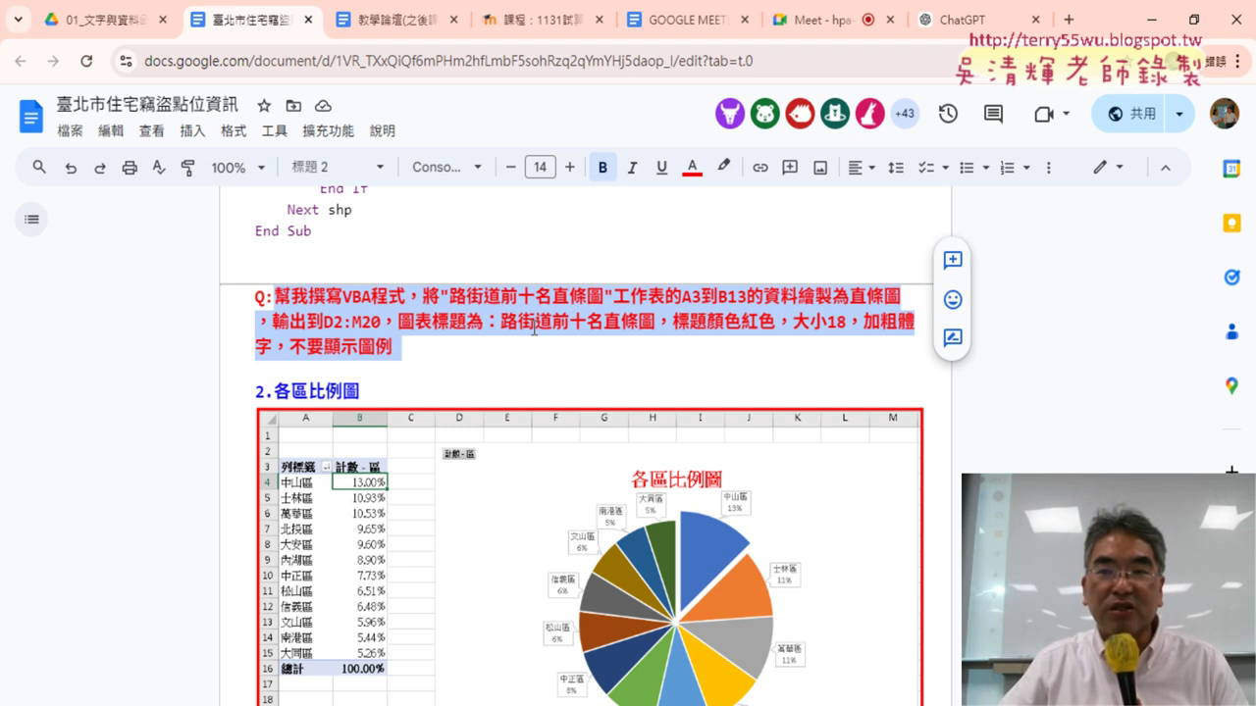
- Review the line-chart request in the notes, highlighting sheet 歷年竊盜折線圖 and range A3到B12
scroll(533, 330, "up", 10)
scroll(533, 329, "up", 10)
scroll(533, 329, "up", 10)
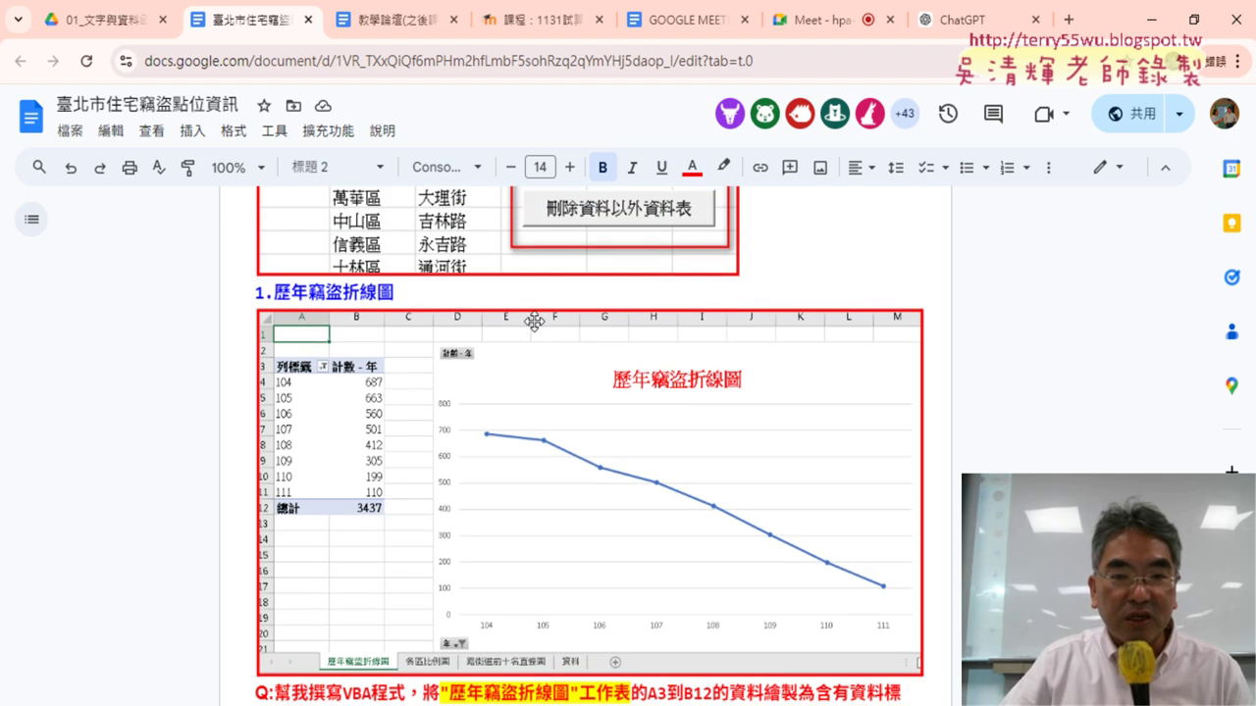
scroll(535, 319, "up", 10)
scroll(535, 319, "down", 2)
scroll(534, 319, "down", 8)
scroll(300, 285, "up", 1)
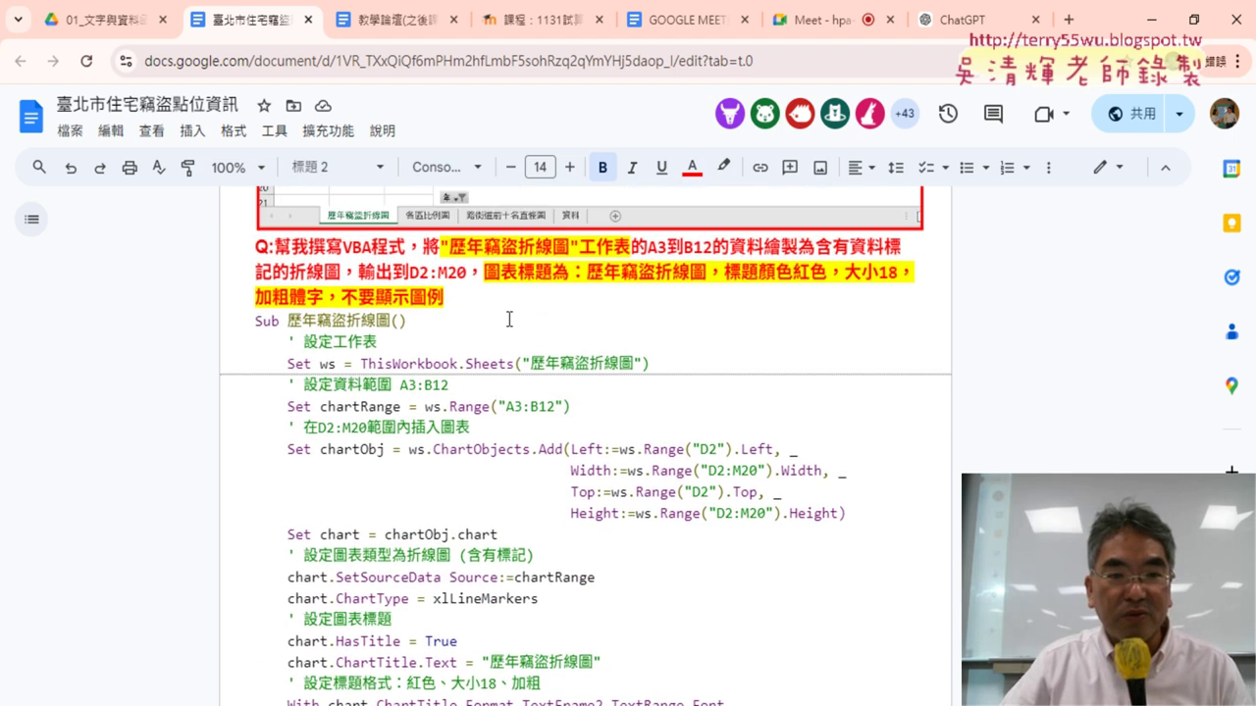
left_click_drag(275, 281, 407, 282)
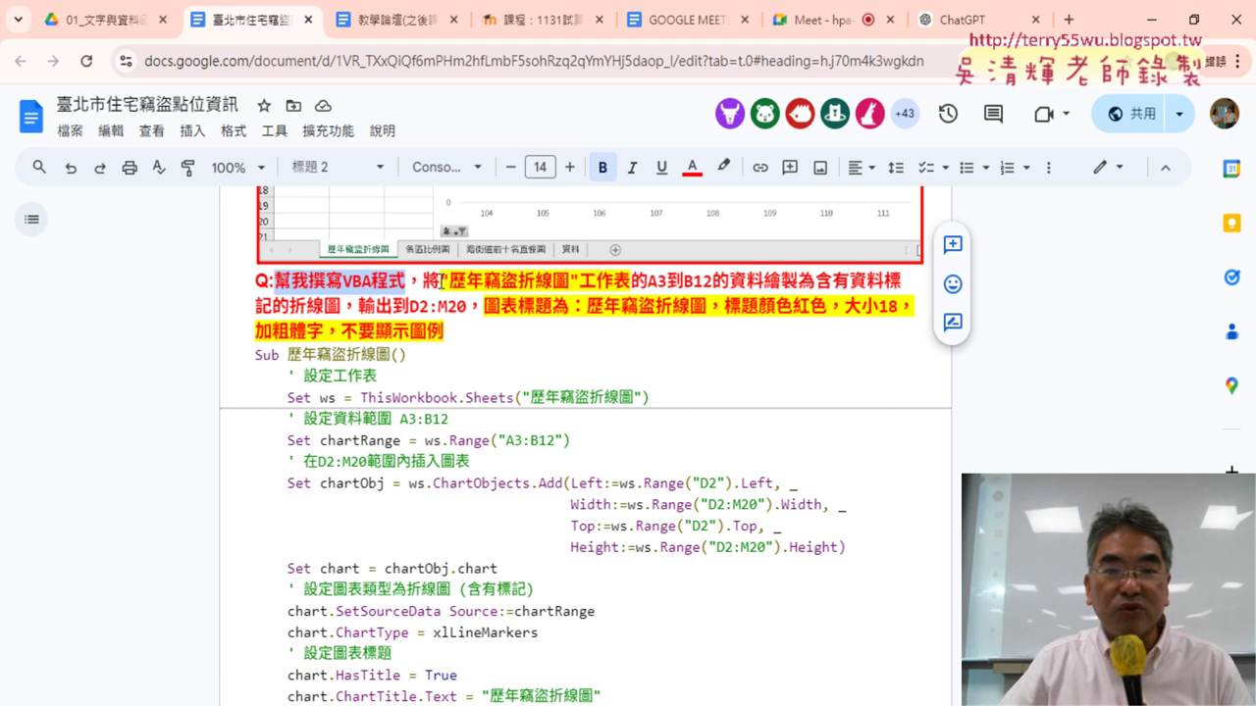
left_click_drag(440, 282, 579, 282)
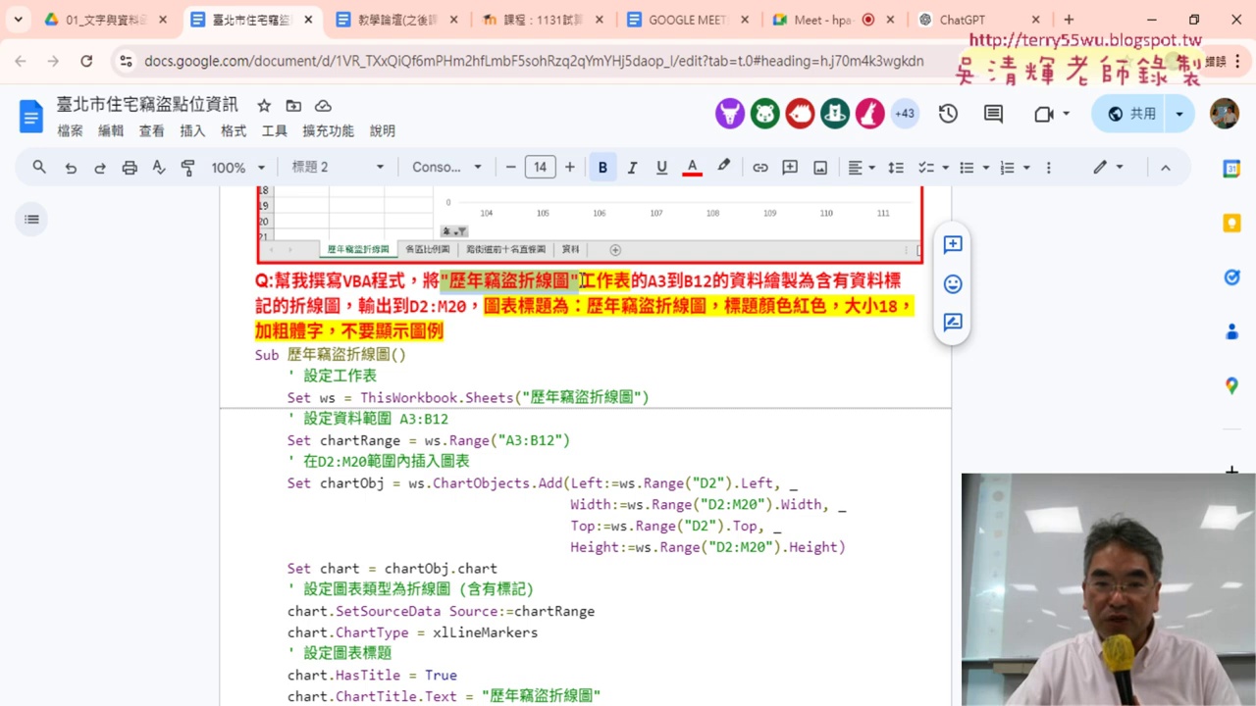
left_click_drag(650, 281, 712, 282)
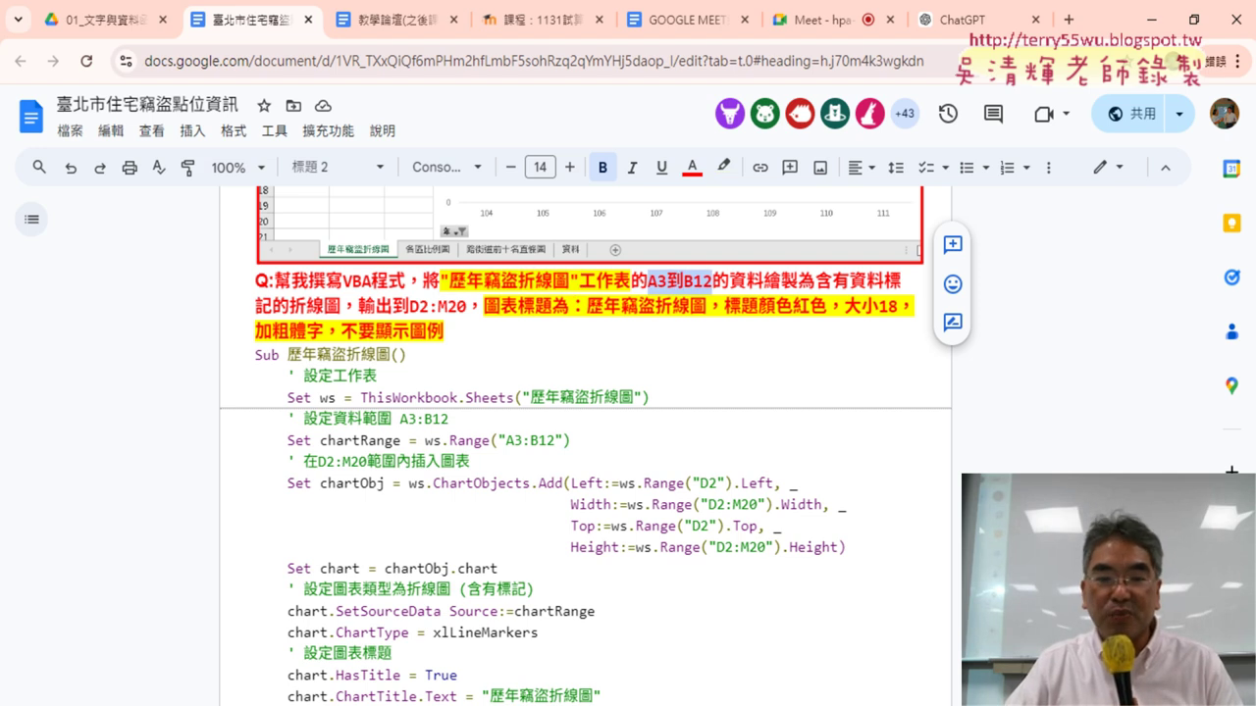
left_click(491, 619)
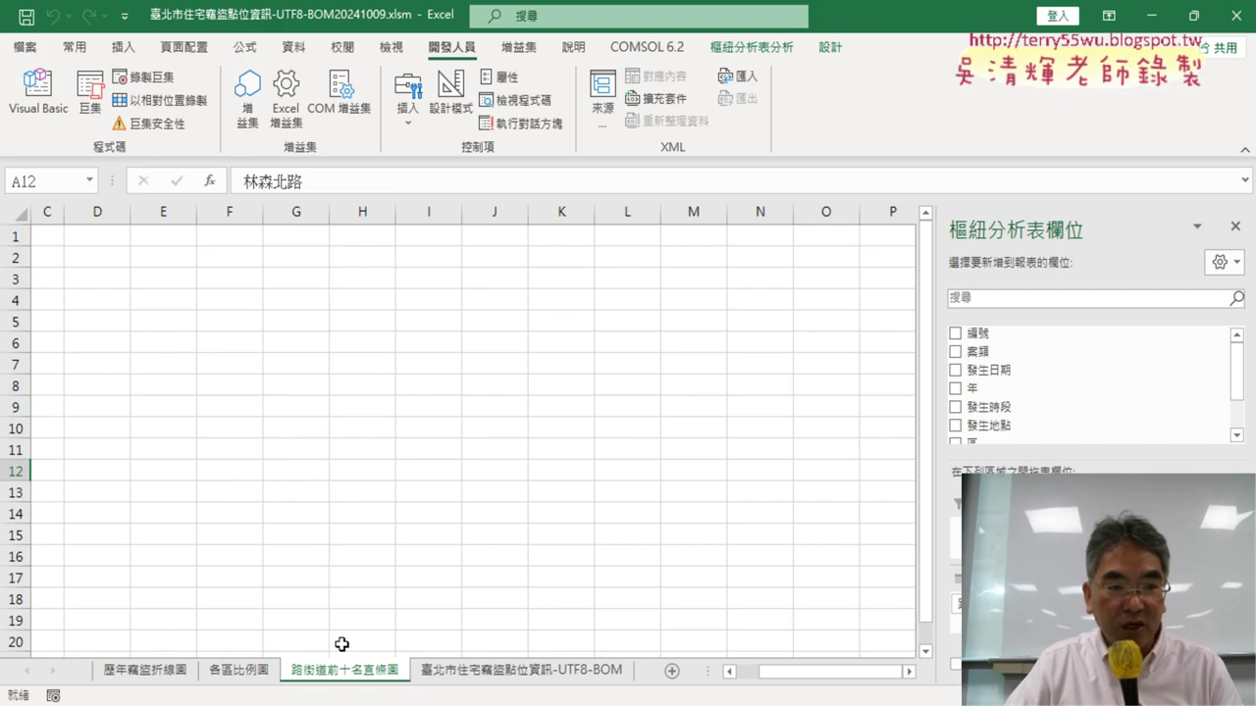
- Select the top-ten streets pivot data A3:B13 to confirm its extent
left_click_drag(927, 565, 928, 564)
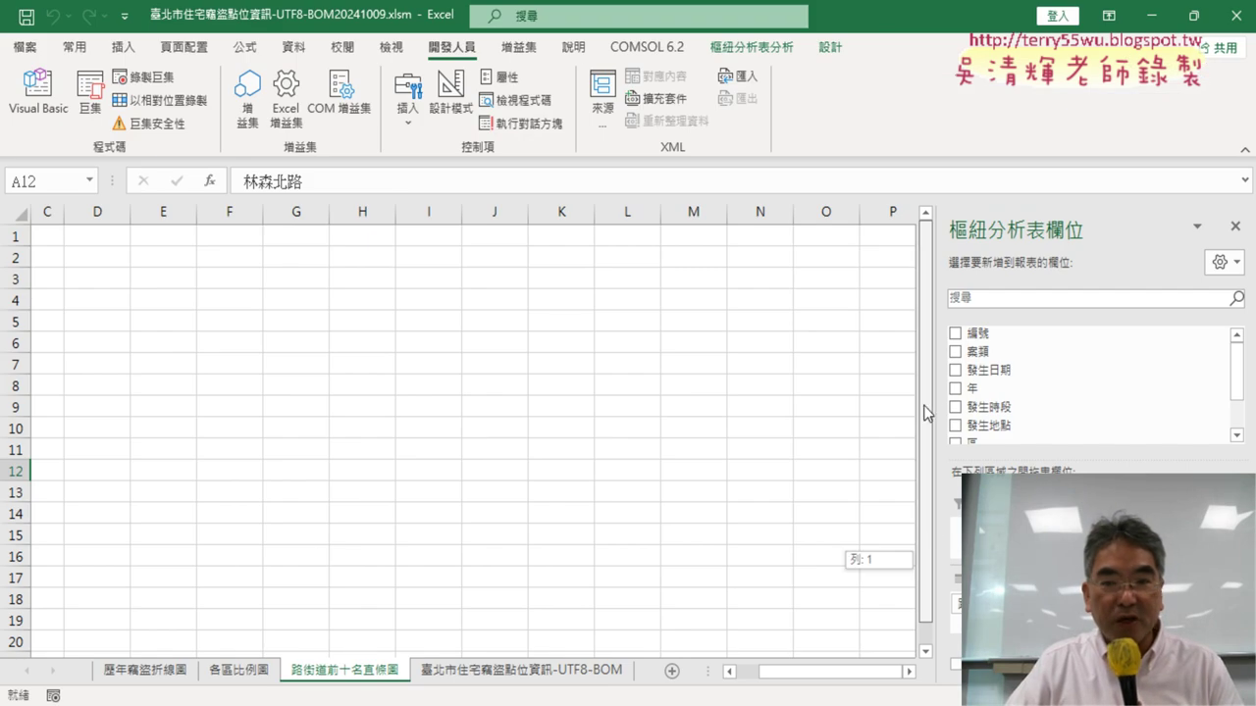
left_click_drag(927, 413, 927, 407)
left_click_drag(806, 672, 694, 680)
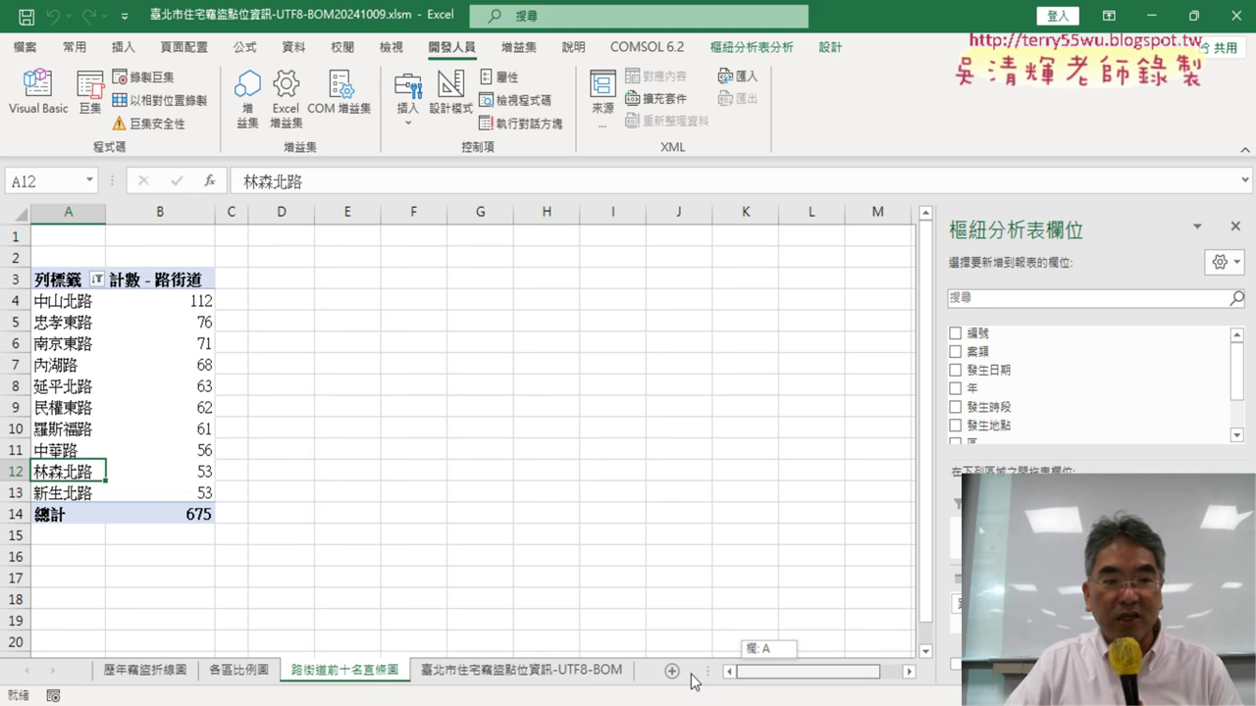
left_click_drag(47, 281, 197, 488)
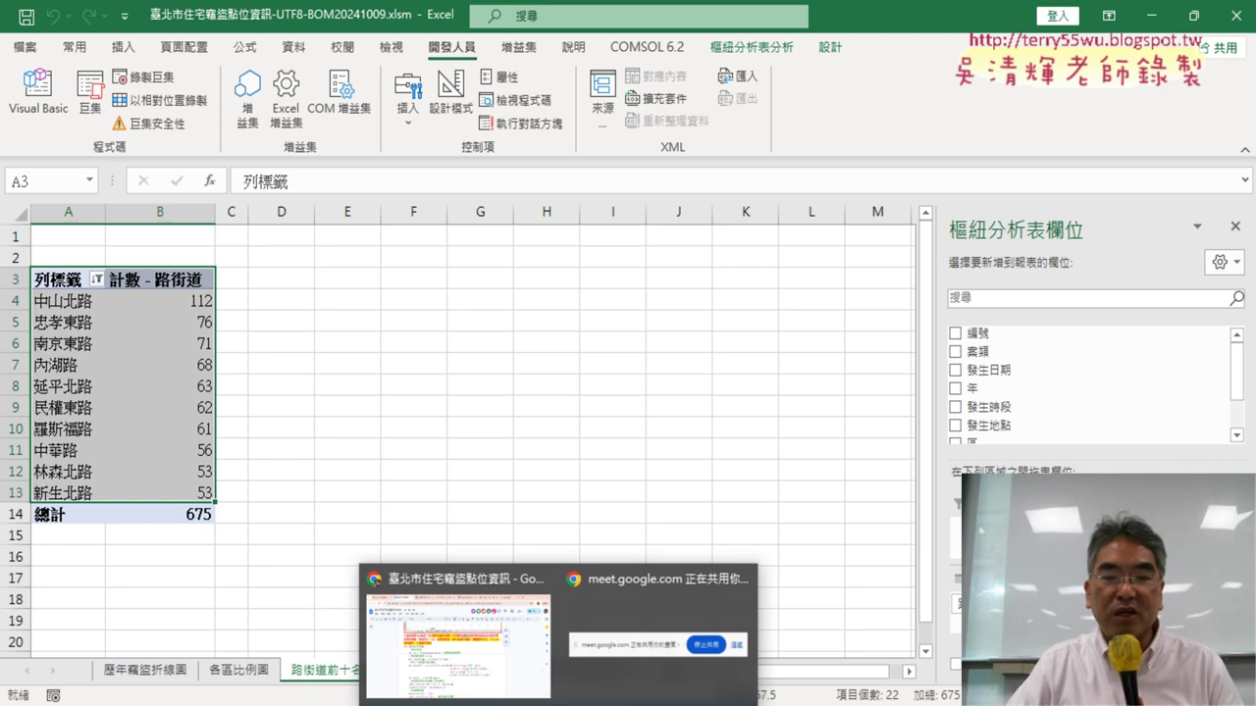
left_click(652, 589)
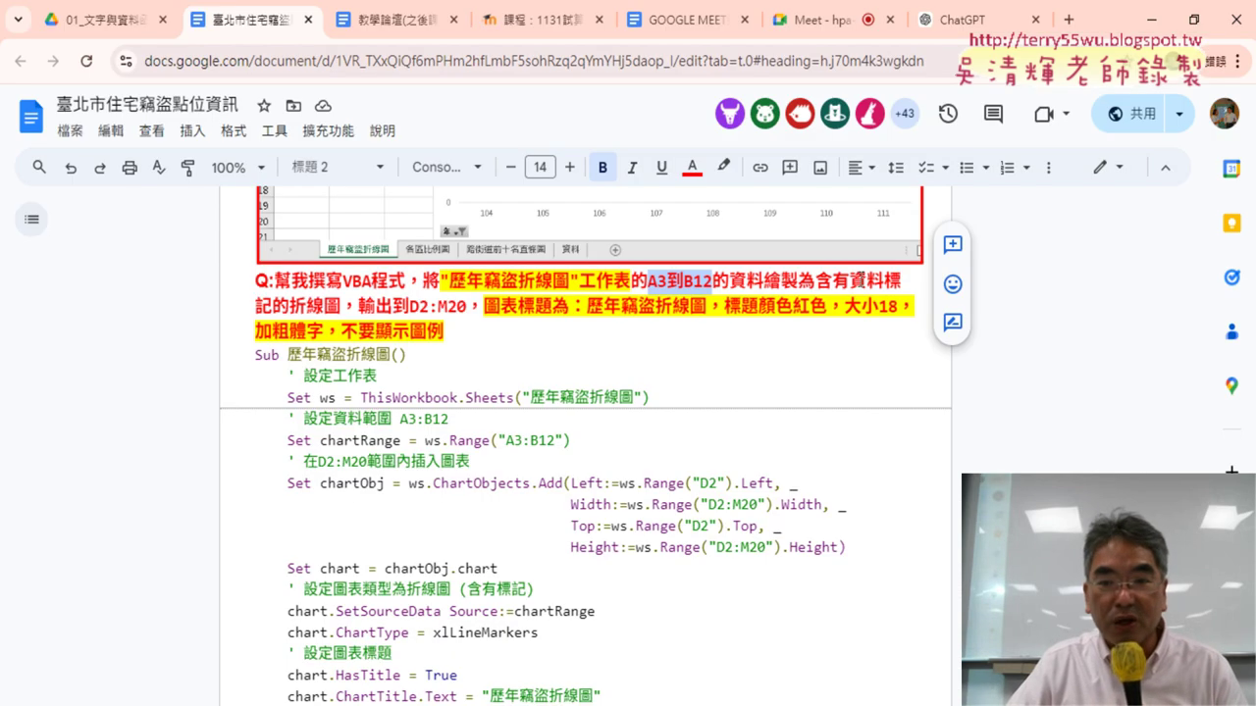
- Copy the 路街道前十名直條圖 bar-chart request paragraph, noting its 含有資料 requirement
left_click_drag(815, 280, 890, 286)
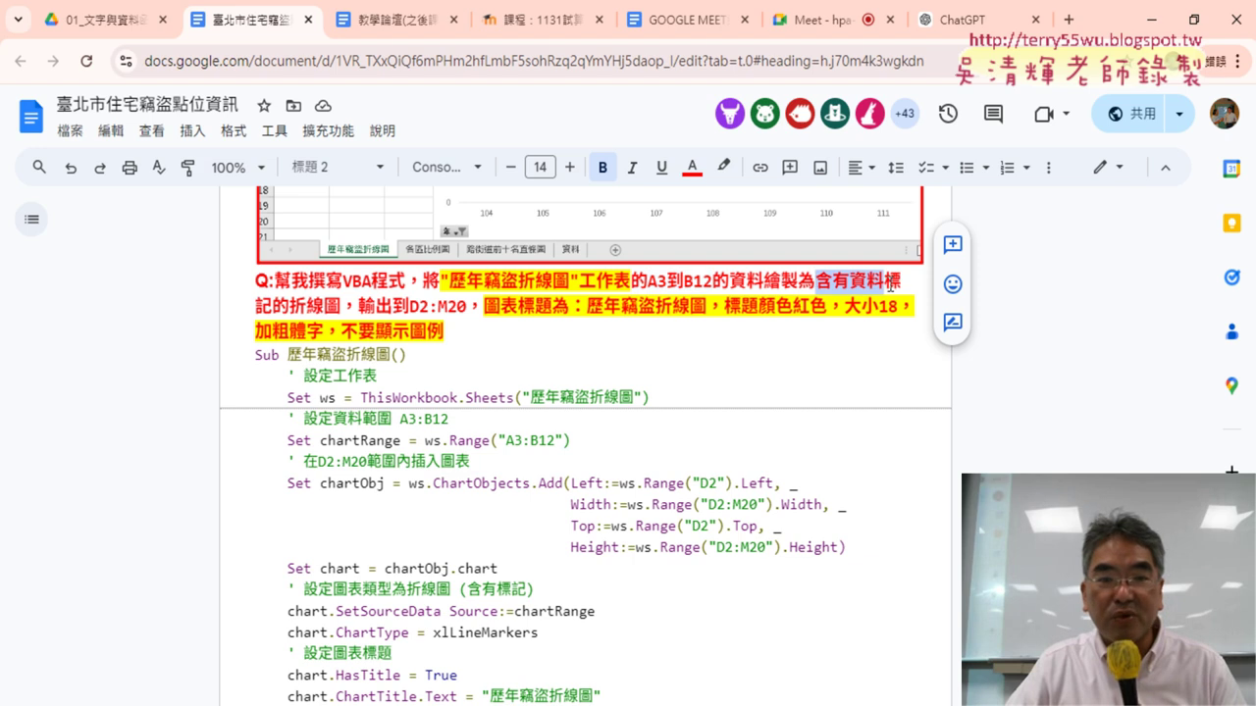
scroll(588, 395, "down", 7)
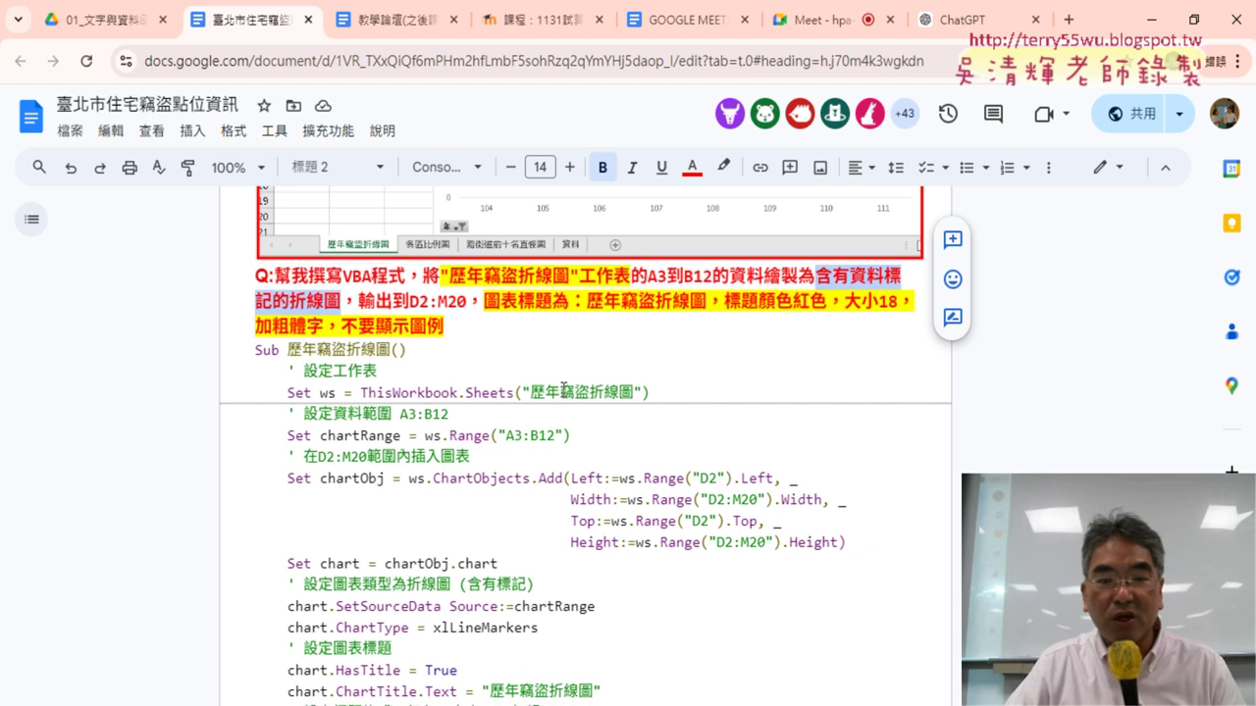
scroll(588, 396, "down", 1)
scroll(611, 415, "down", 2)
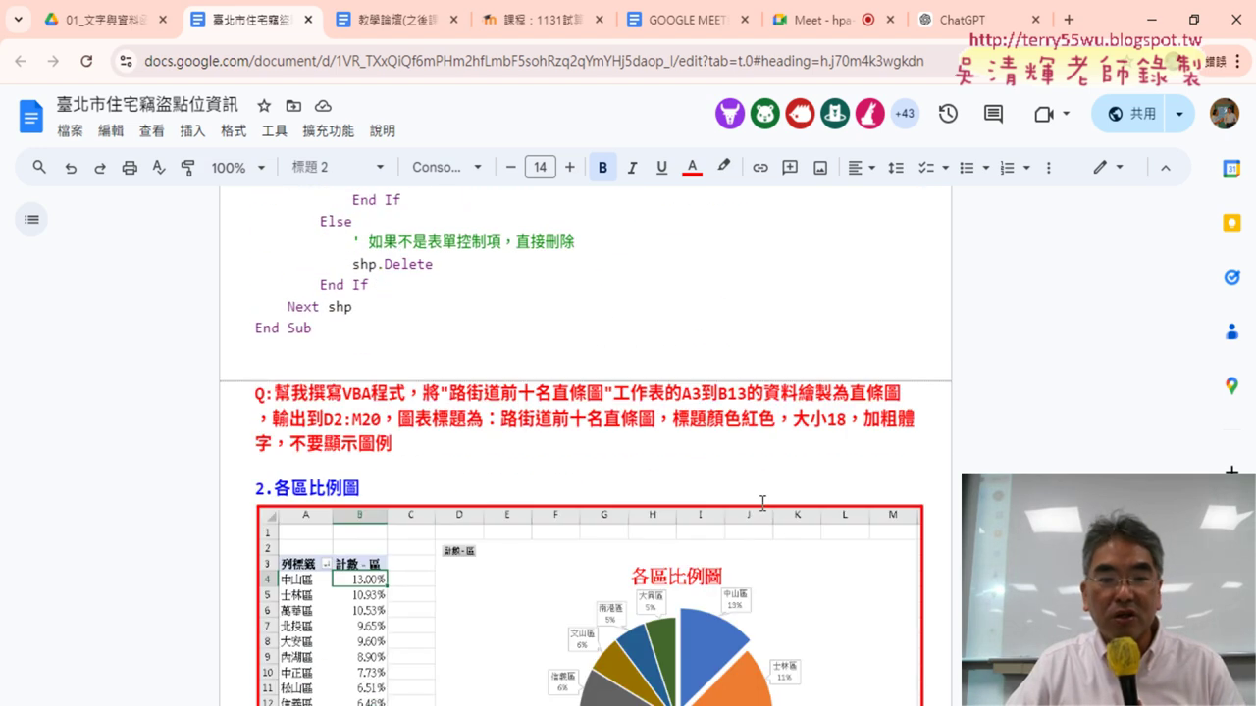
left_click_drag(277, 395, 406, 438)
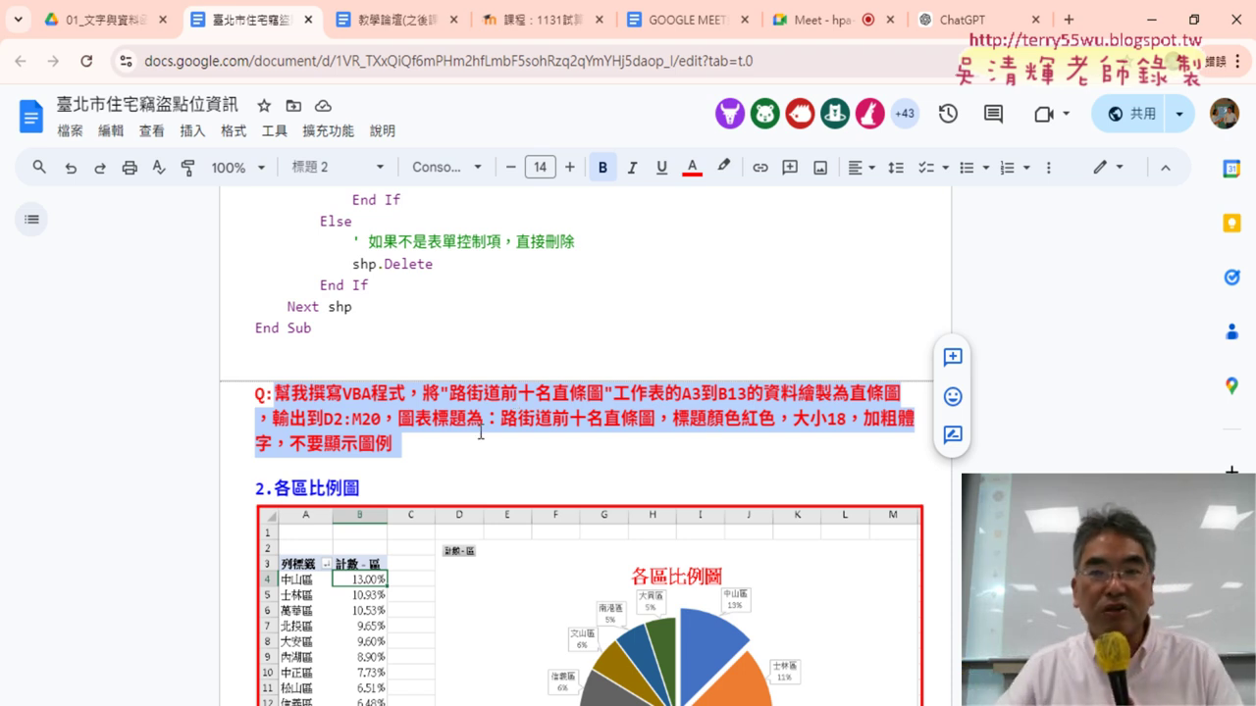
left_click(952, 20)
- Send the bar-chart request to ChatGPT and check the reply's sheet name and D2 location
scroll(846, 340, "down", 5)
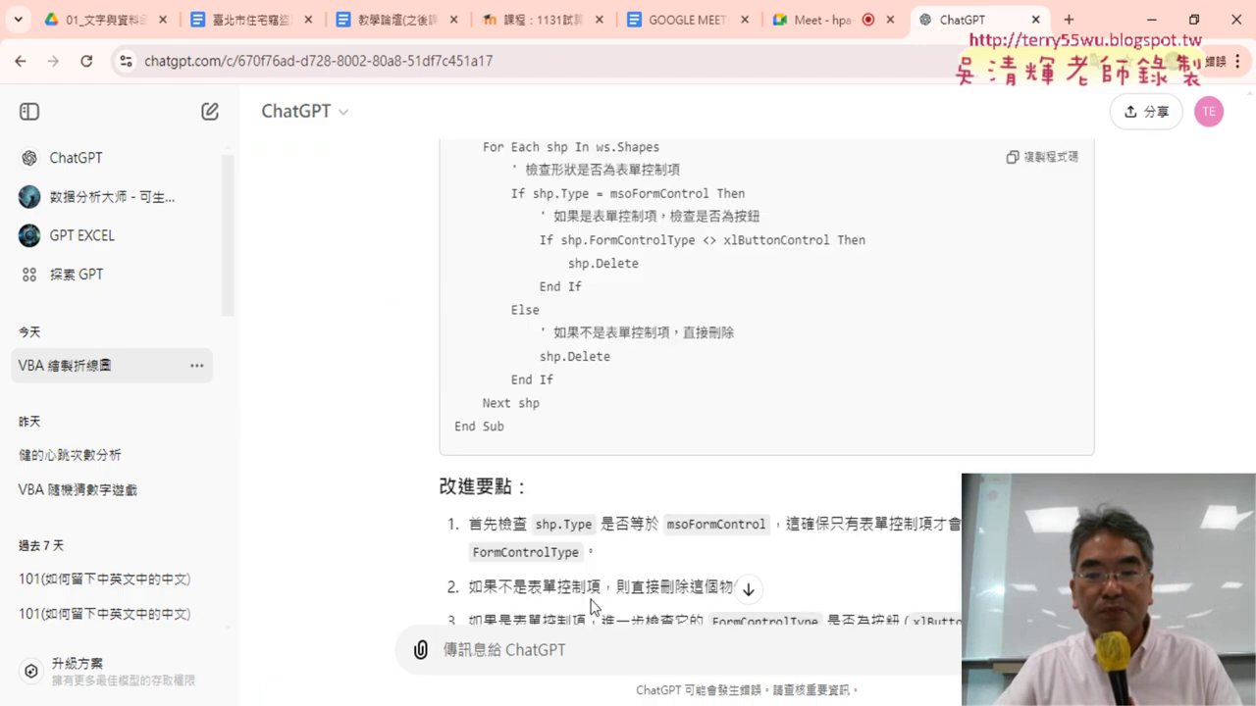
key("ctrl+v")
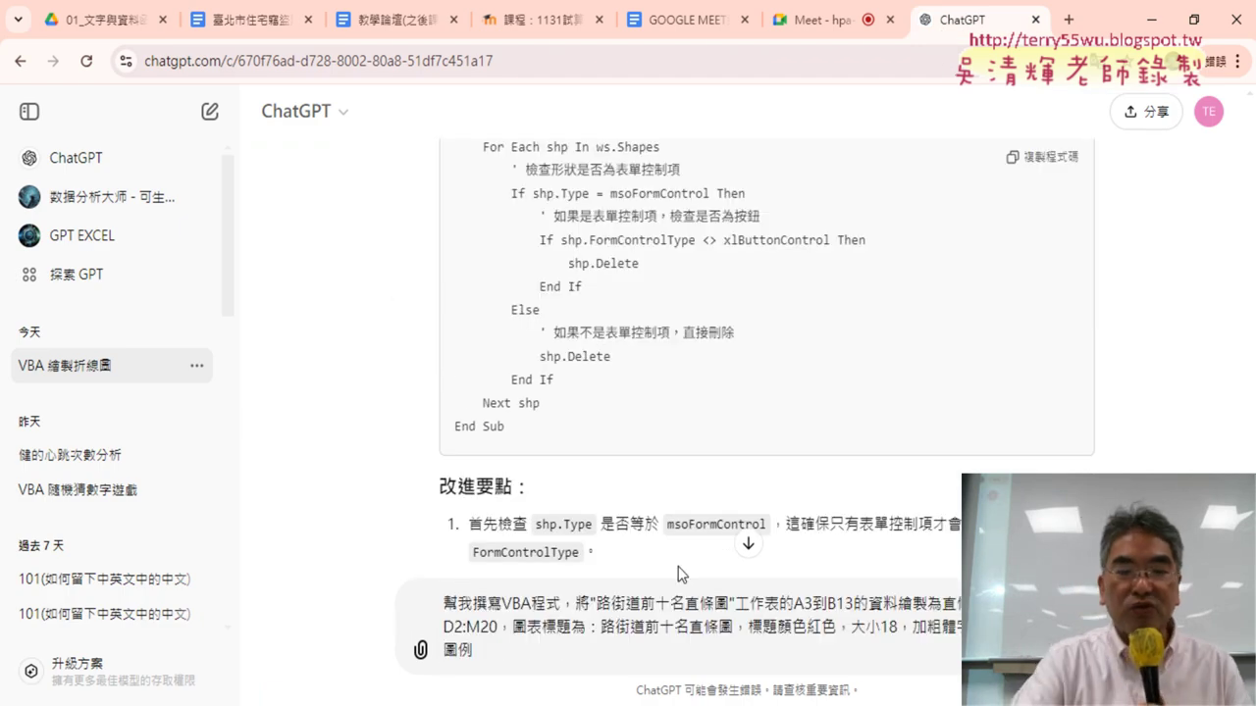
key("Return")
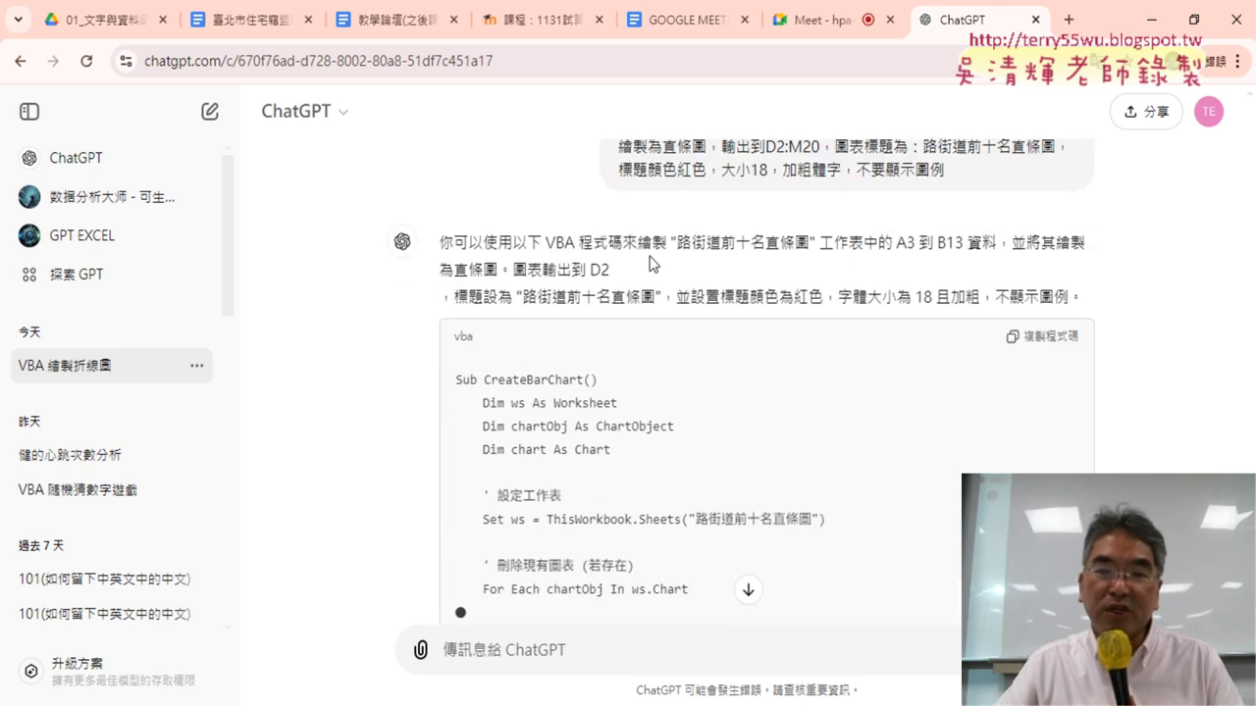
left_click_drag(675, 243, 868, 252)
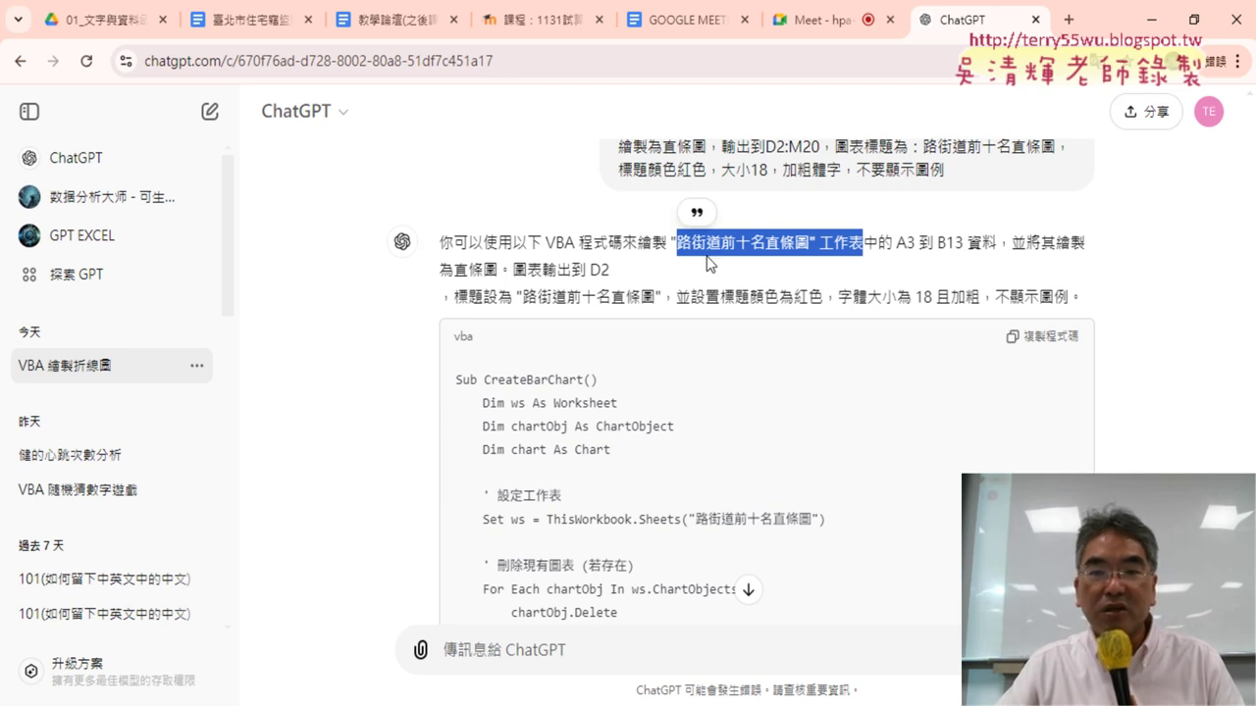
left_click_drag(590, 270, 619, 281)
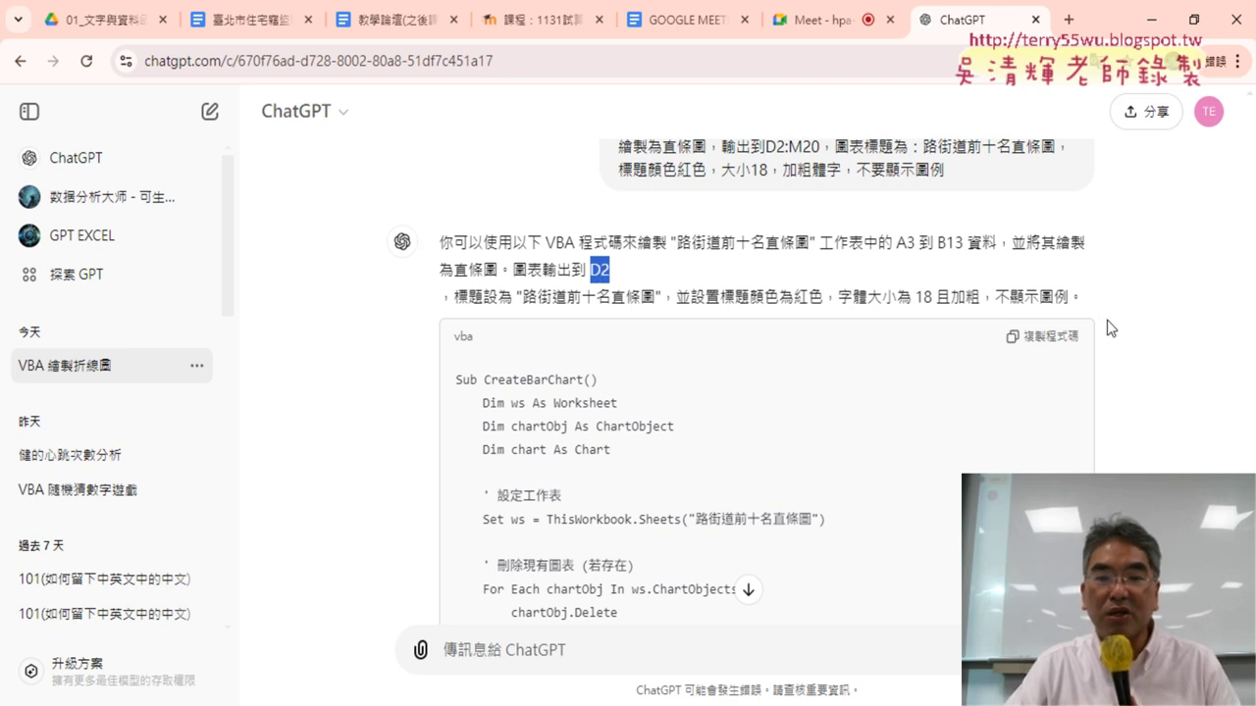
- Review the generated macro, including its chart-deleting code, and copy it with 複製程式碼
scroll(1107, 319, "down", 2)
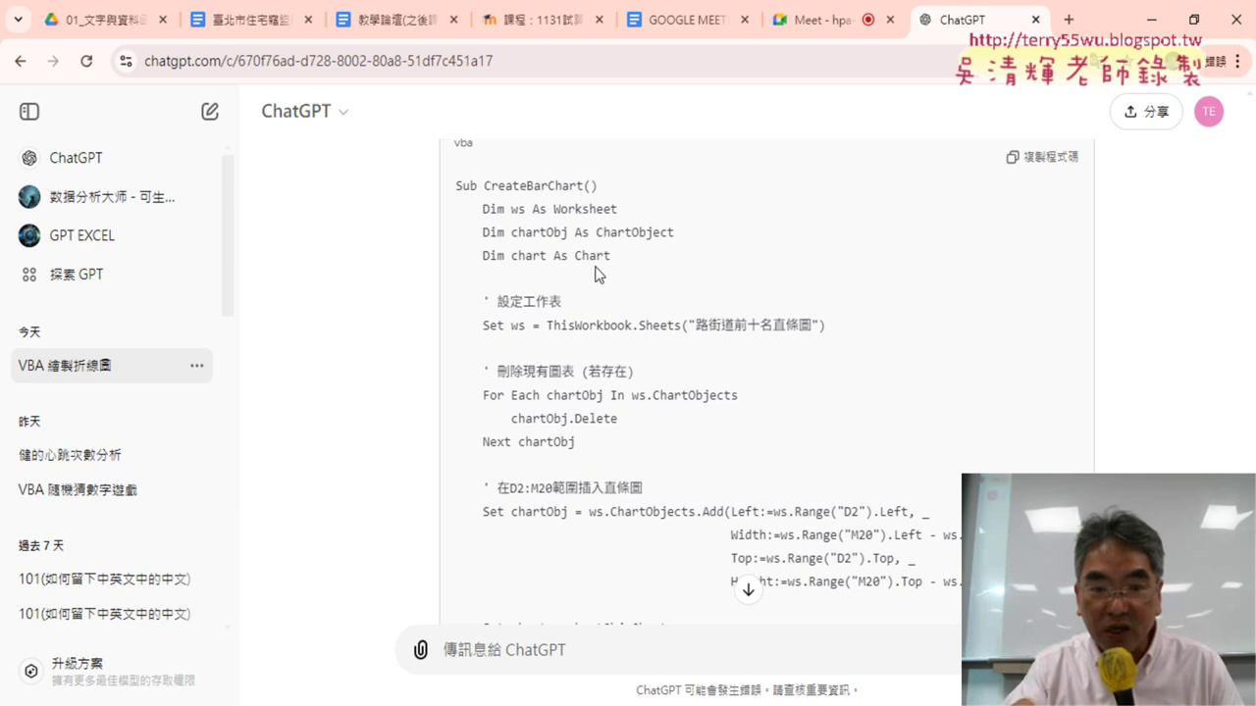
scroll(660, 289, "down", 1)
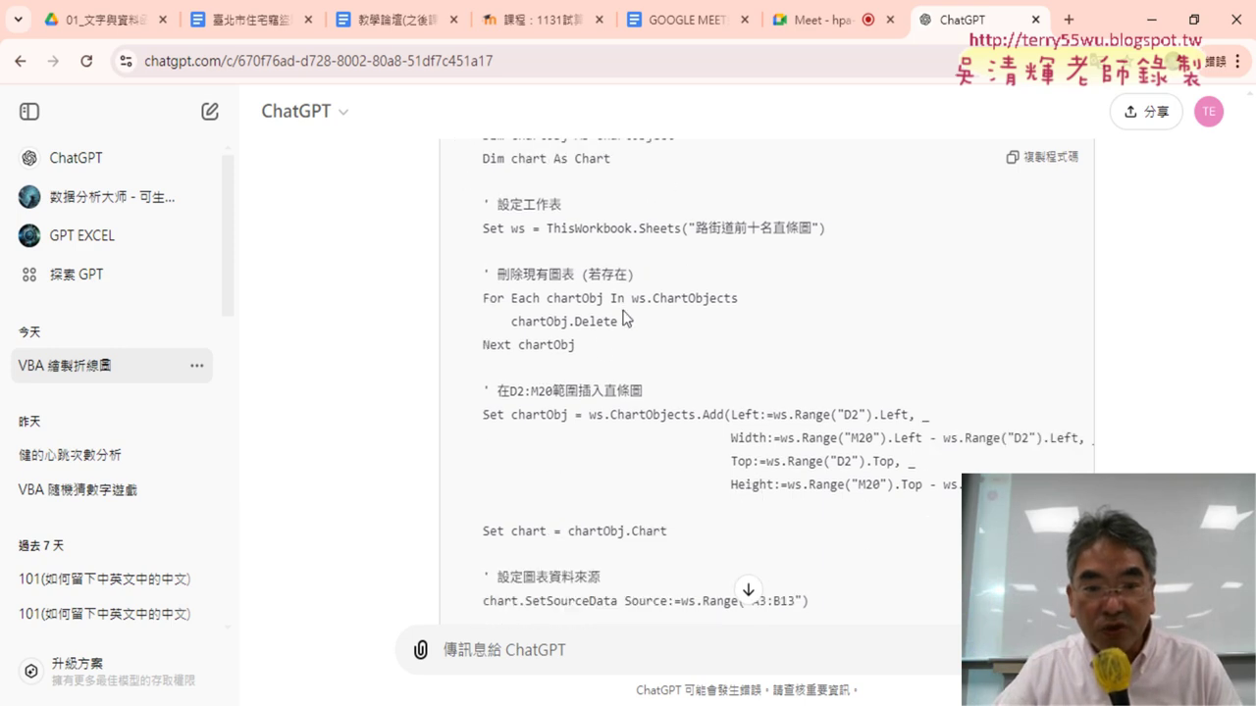
left_click_drag(592, 355, 443, 282)
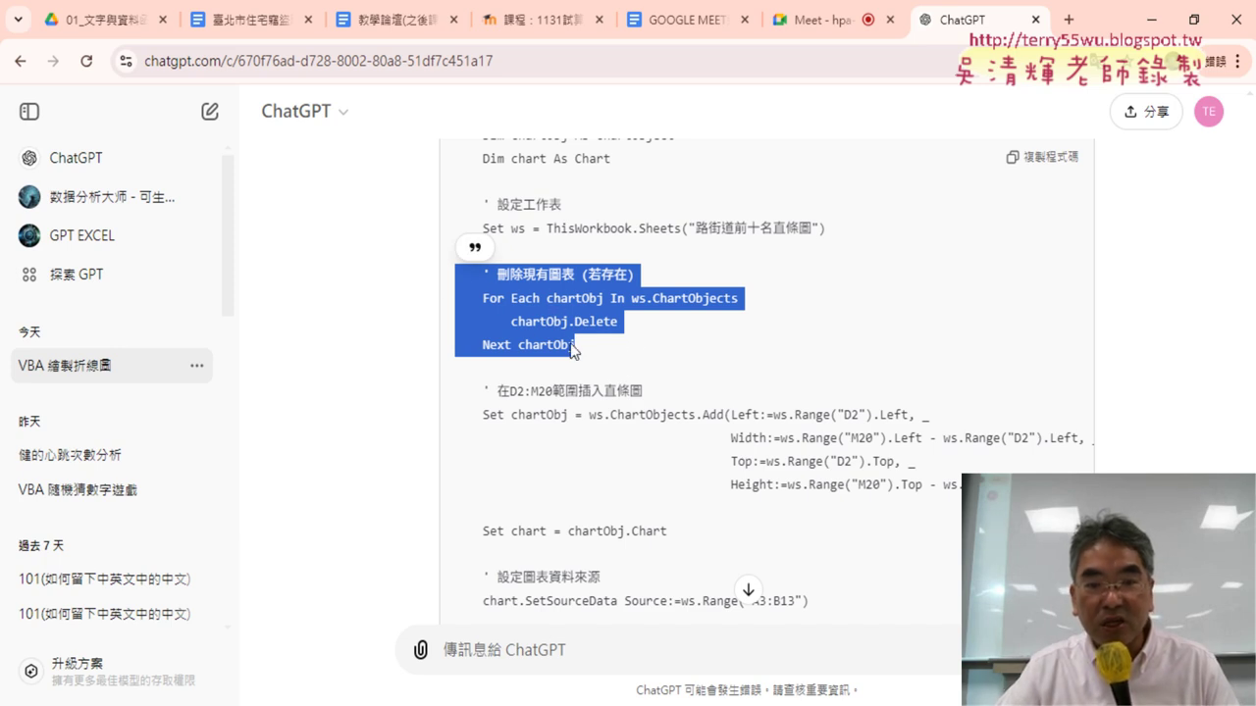
scroll(912, 375, "down", 1)
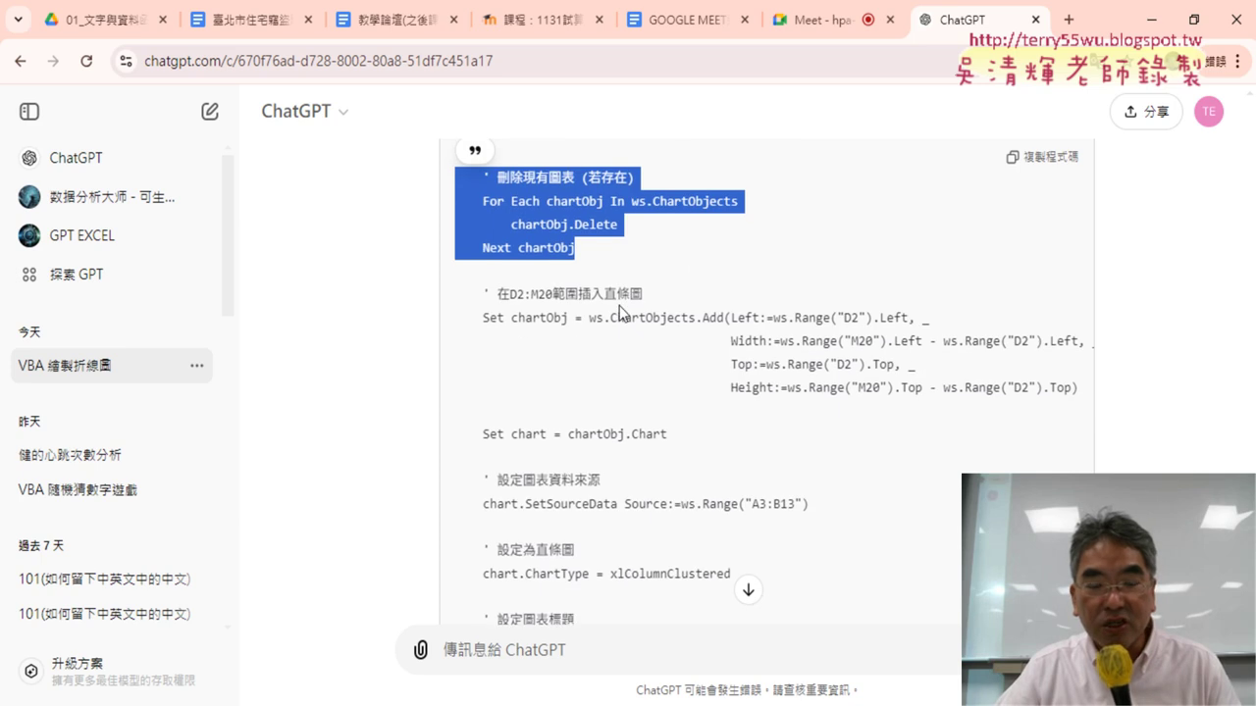
scroll(620, 312, "up", 2)
left_click_drag(579, 443, 457, 371)
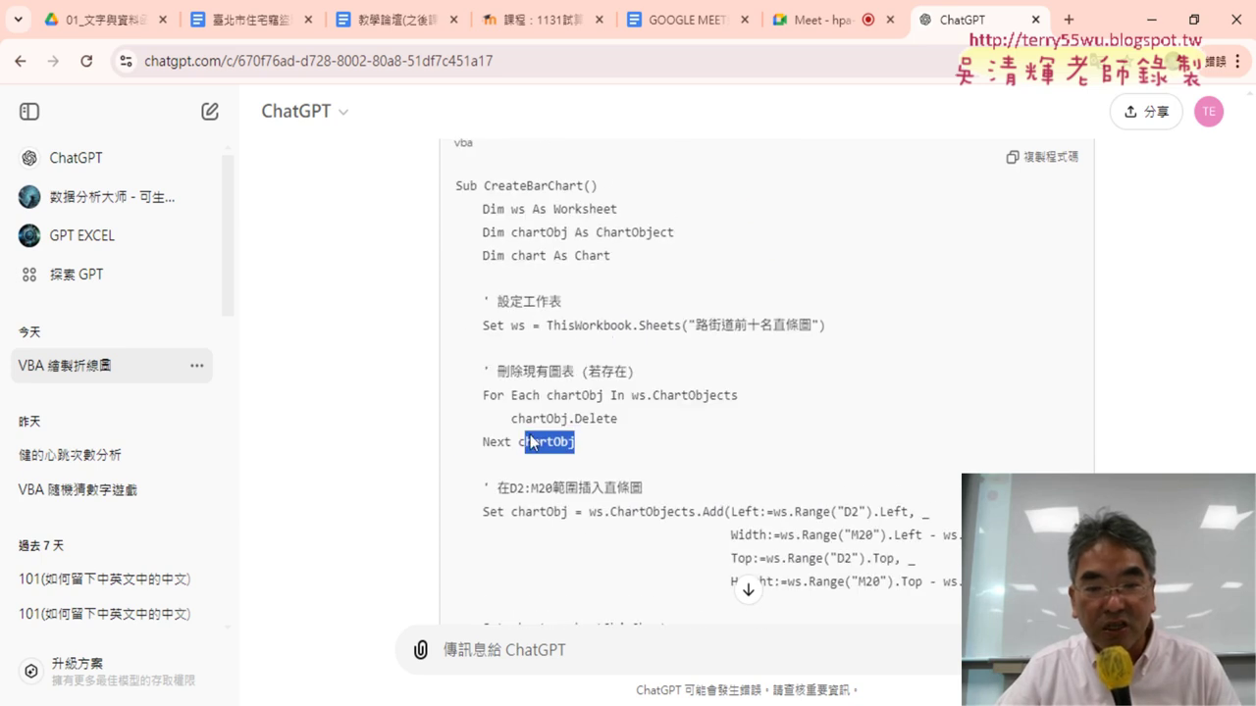
scroll(700, 433, "down", 2)
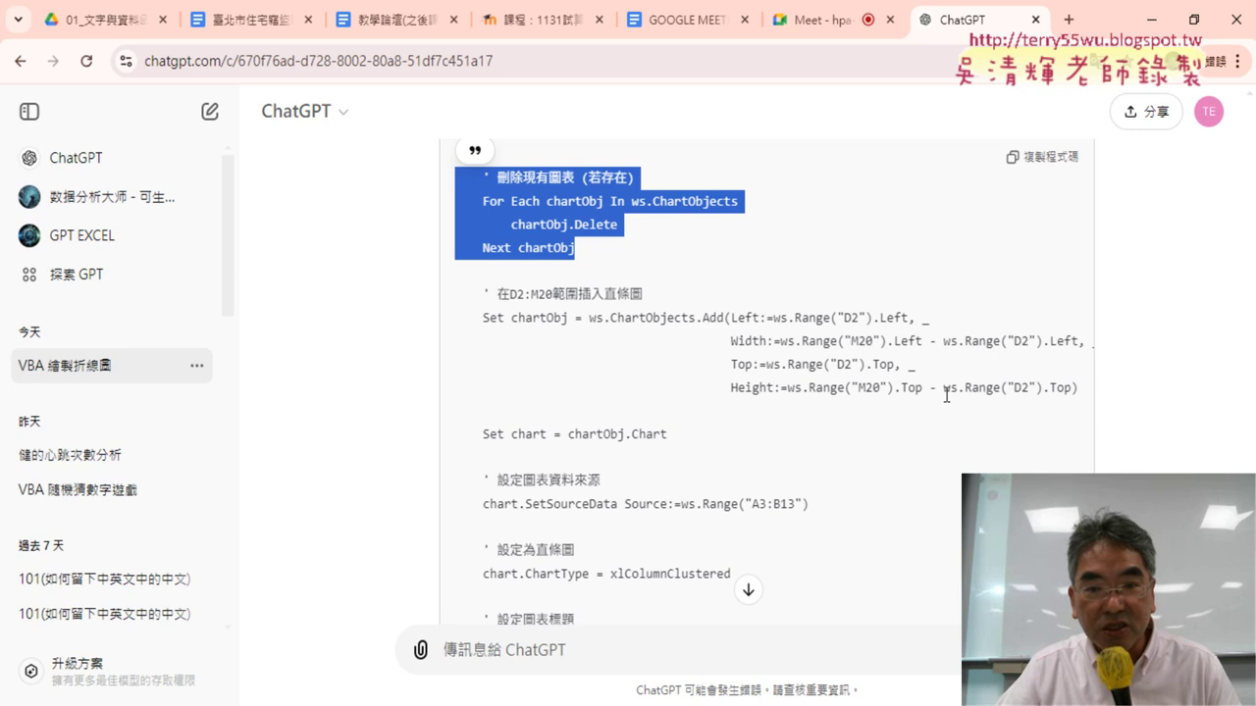
left_click_drag(947, 395, 435, 312)
scroll(656, 366, "down", 2)
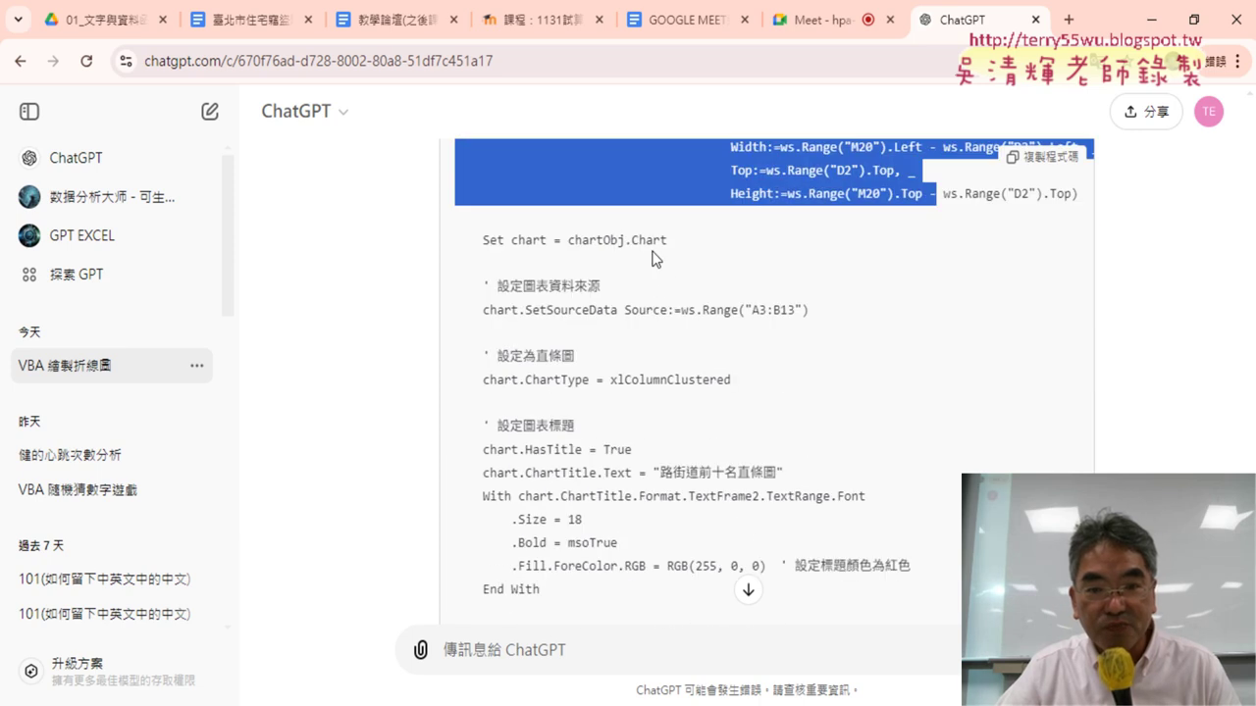
scroll(663, 341, "down", 2)
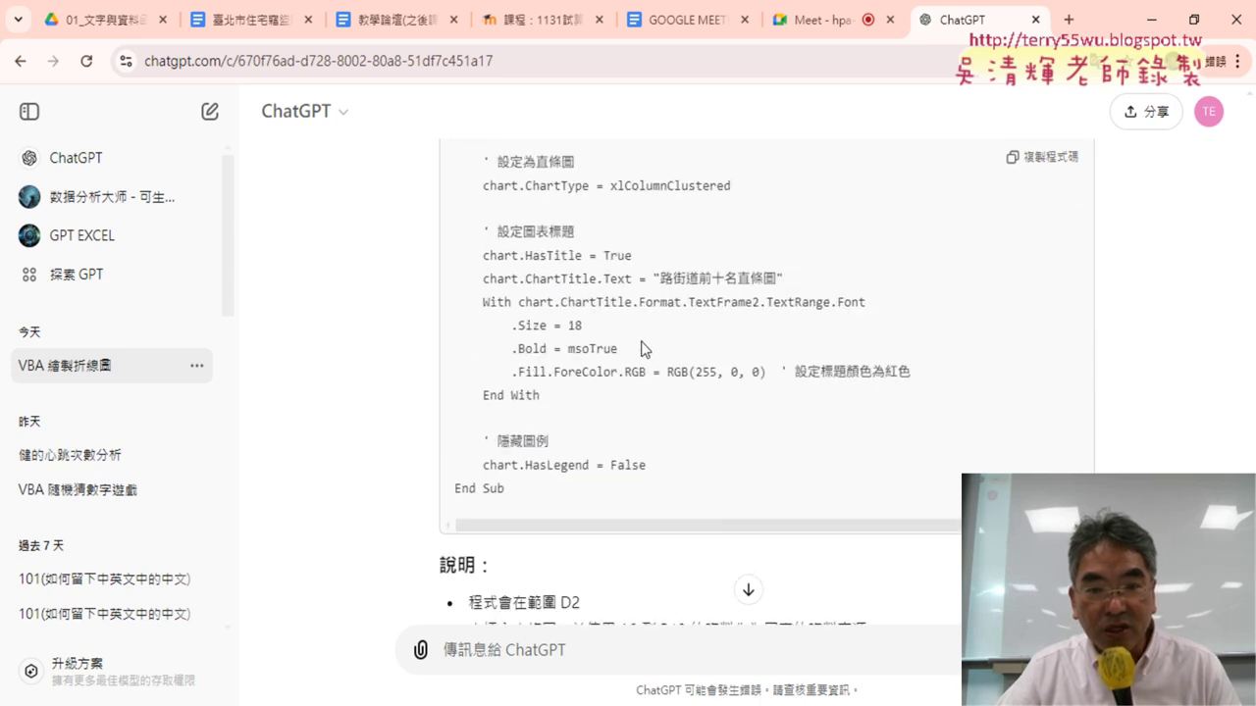
left_click(1040, 157)
- Rename the CreateBarChart procedure to 路街道前十名直條圖 using the sheet name
mouse_move(616, 698)
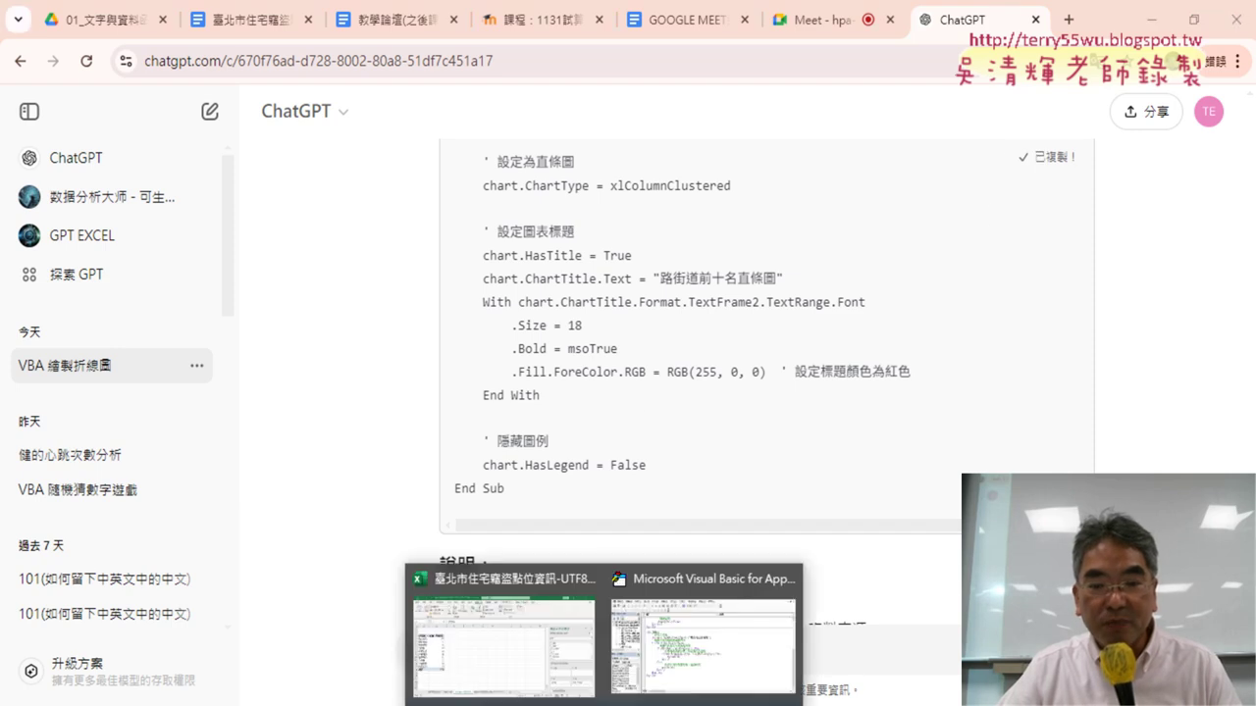
left_click(696, 642)
left_click(352, 544)
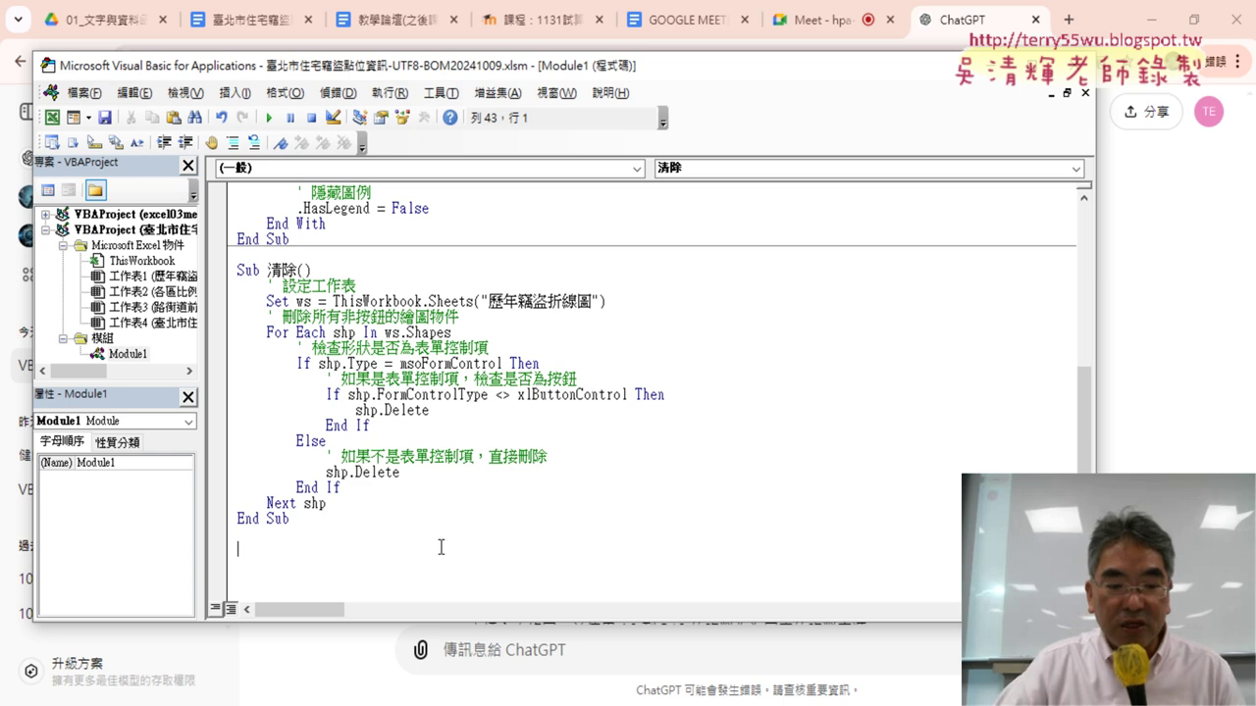
scroll(352, 544, "up", 7)
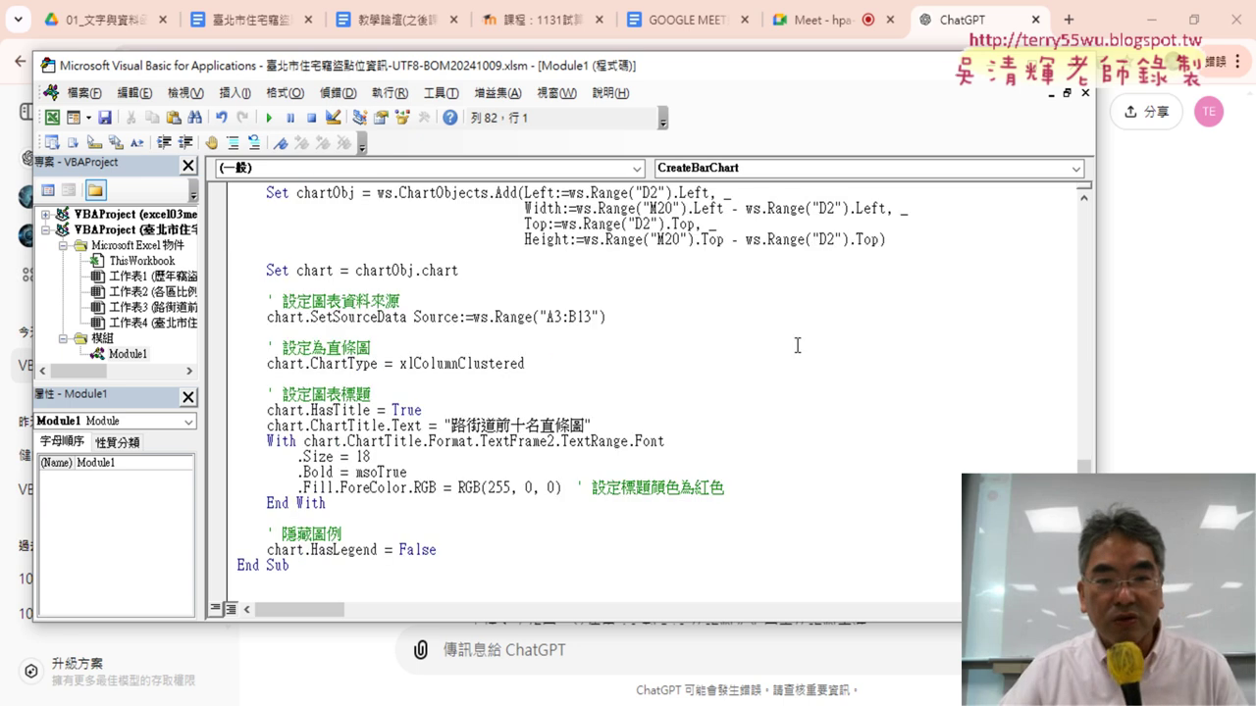
scroll(743, 317, "up", 3)
scroll(775, 334, "up", 3)
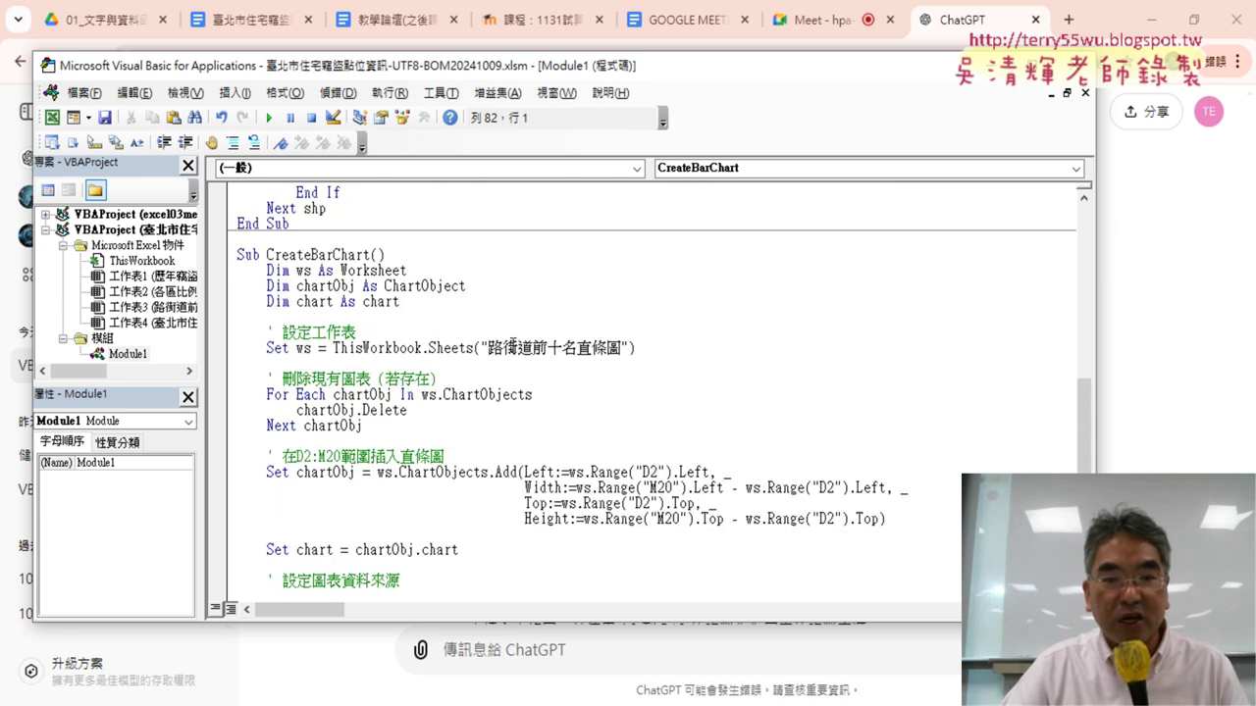
left_click_drag(491, 347, 615, 348)
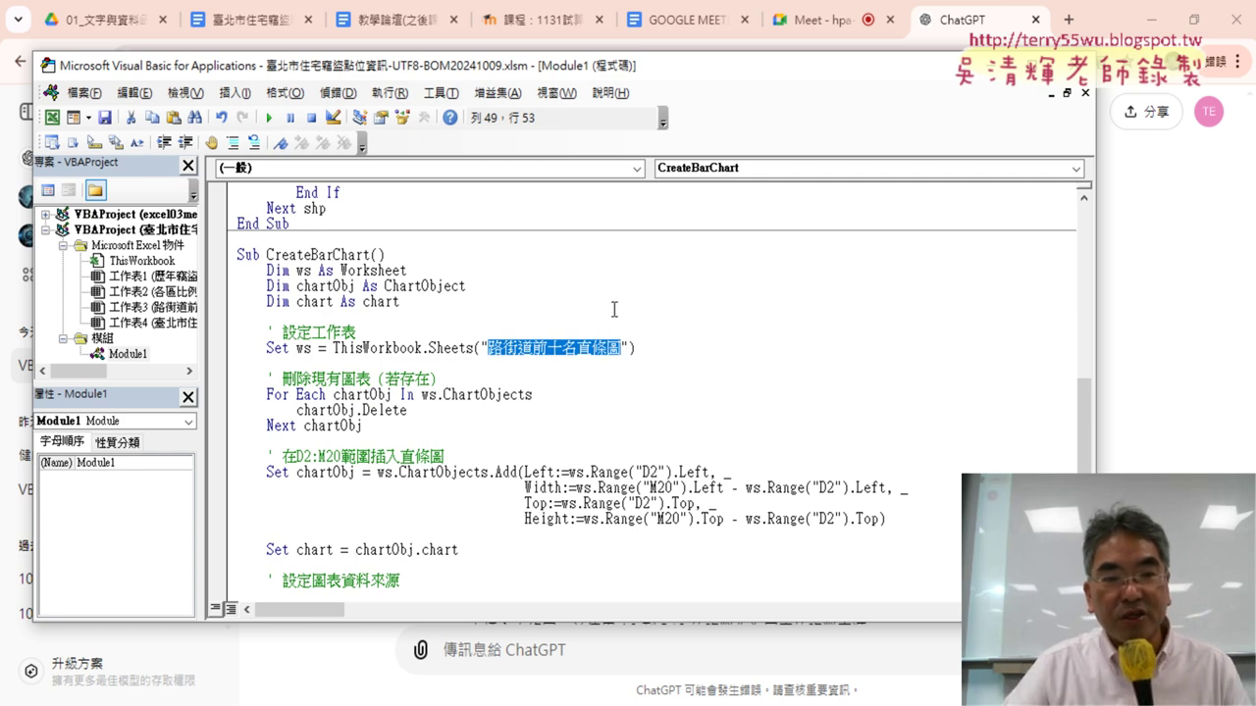
left_click_drag(268, 254, 365, 255)
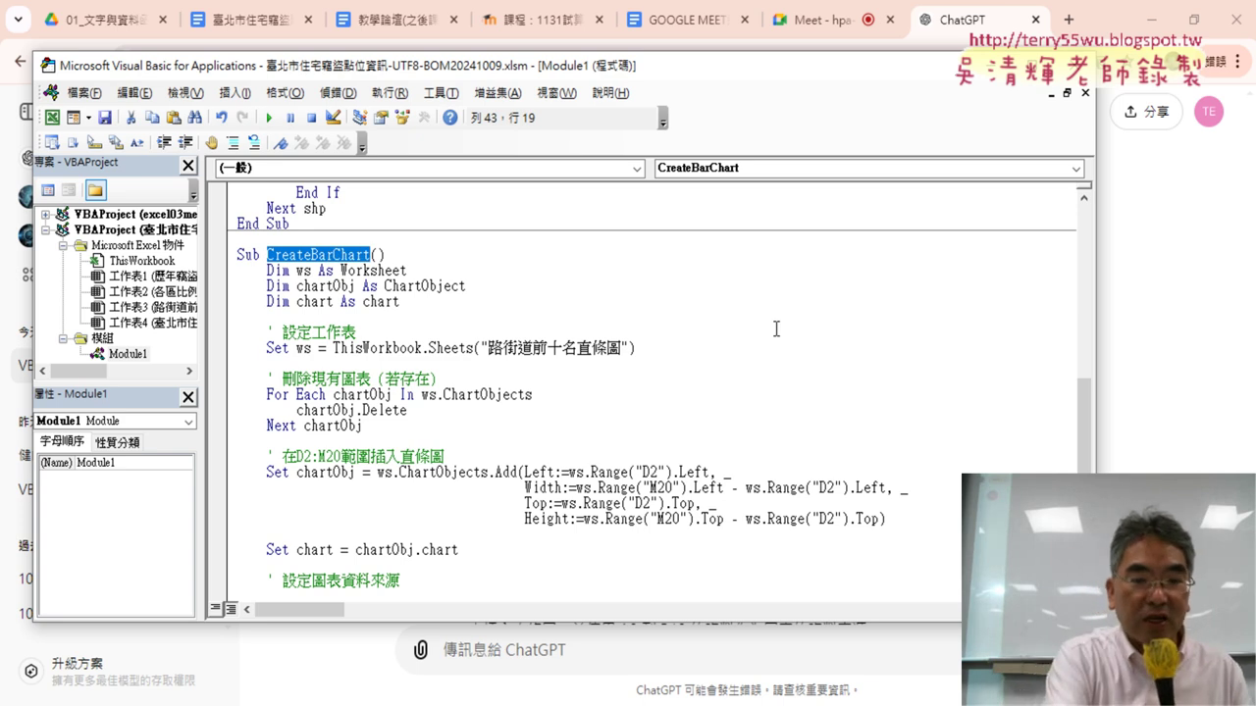
key("ctrl+v")
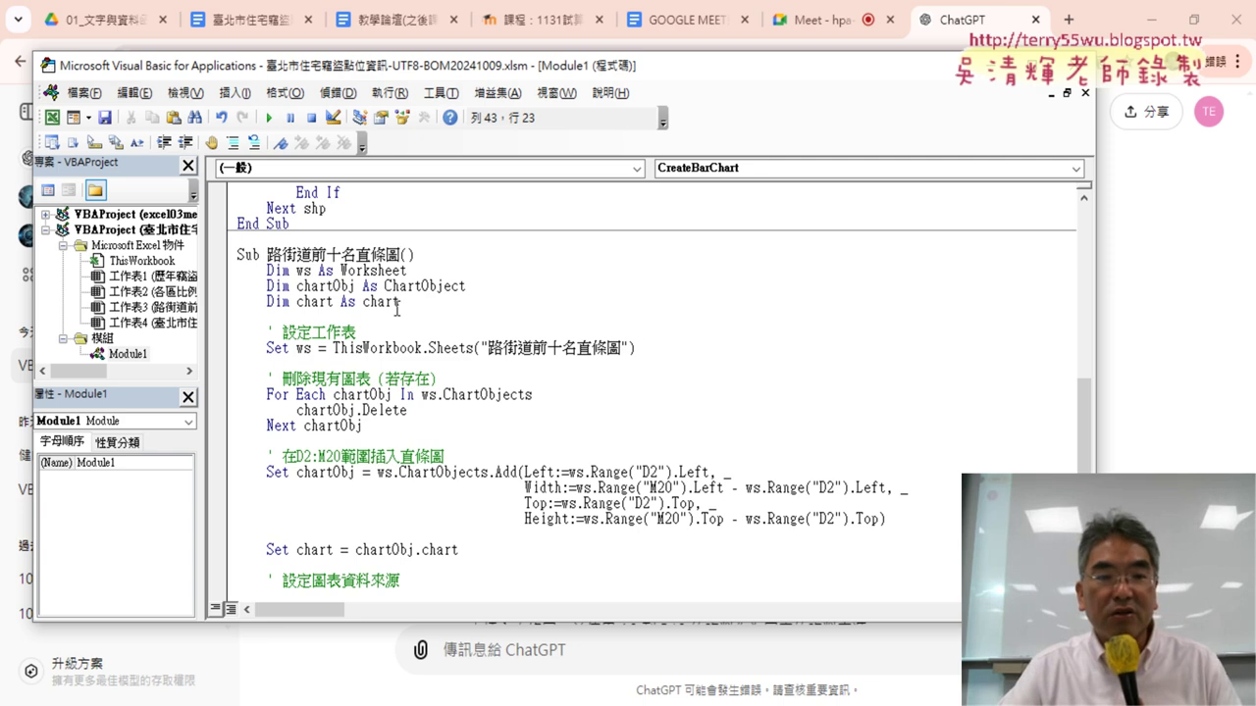
- Delete the three Dim declarations and the blank lines throughout the macro
left_click_drag(400, 303, 237, 272)
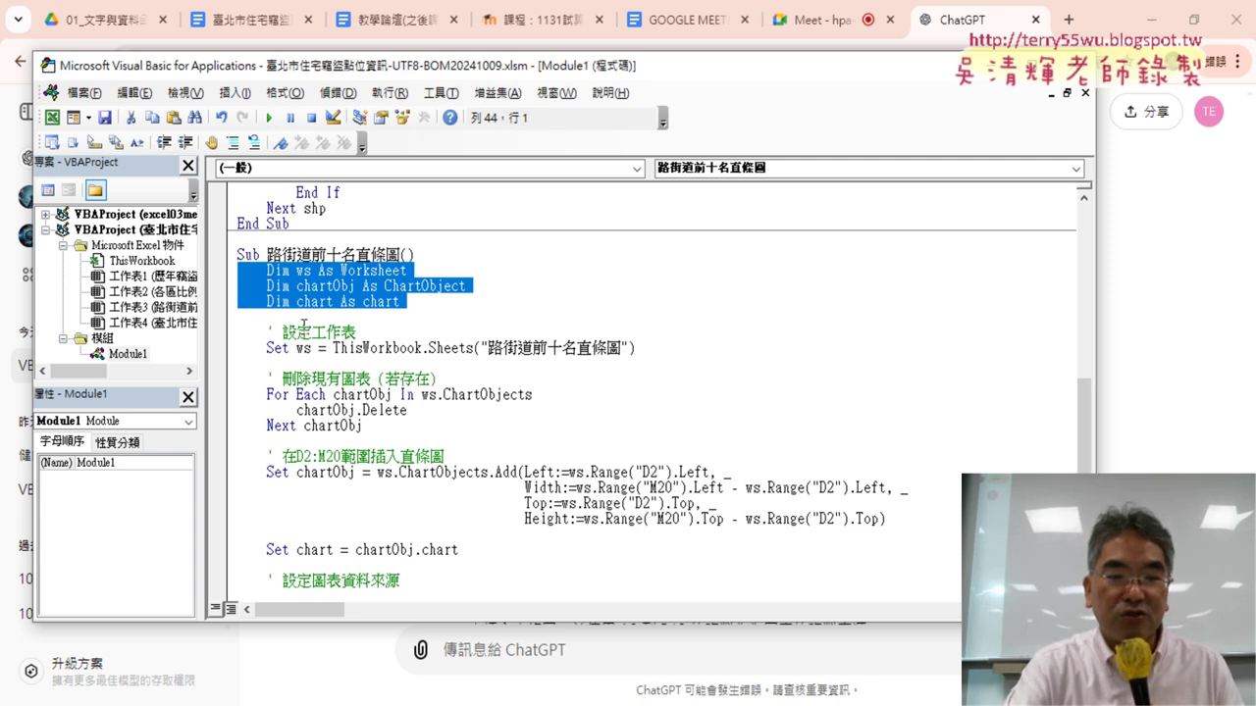
key("Delete")
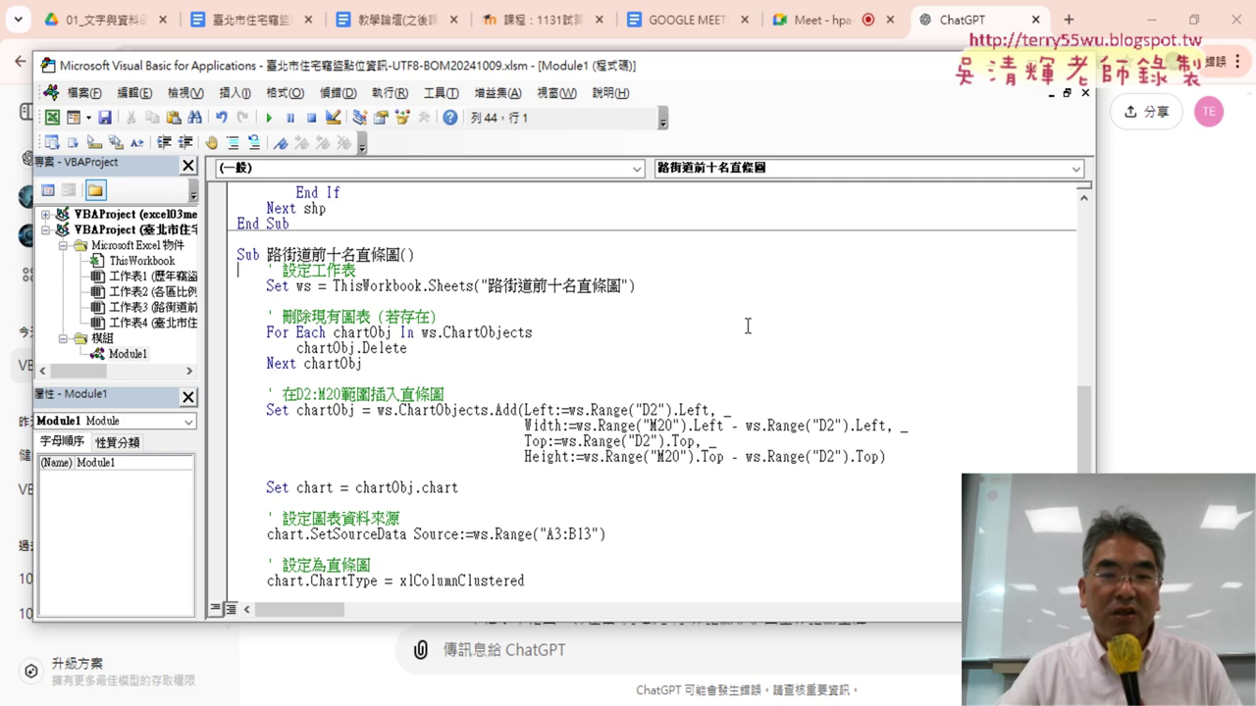
left_click(706, 286)
key("Delete")
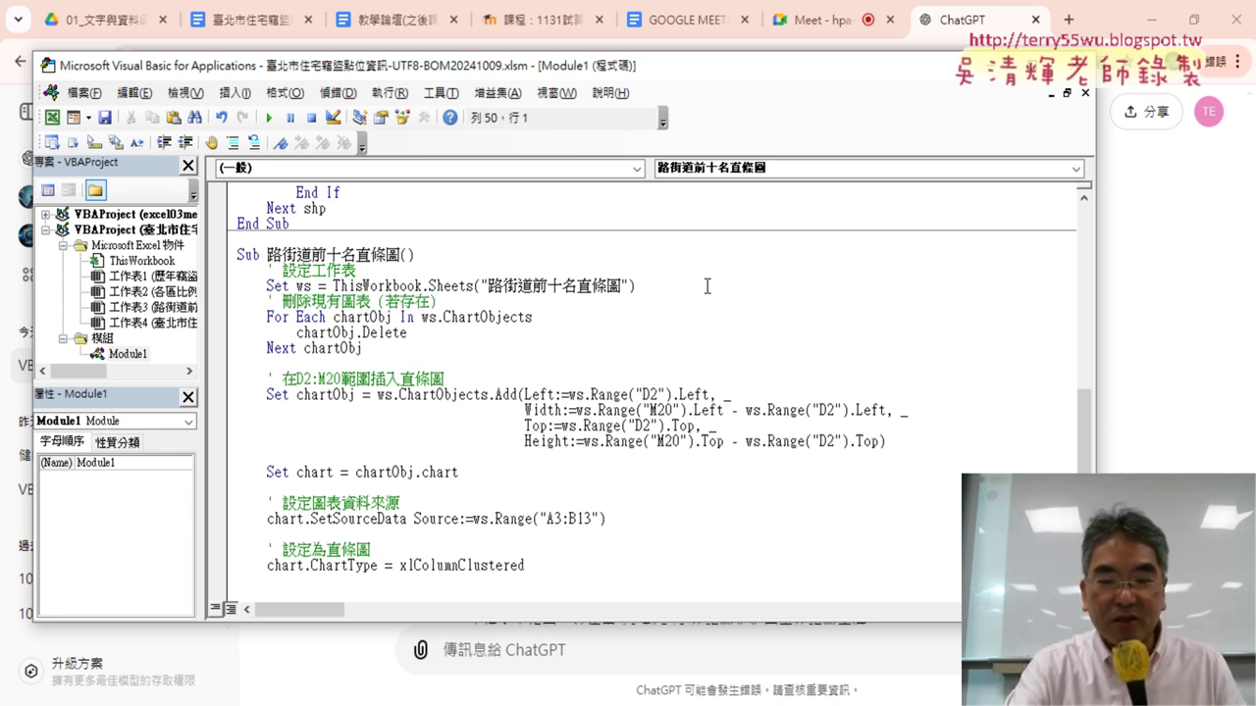
key("Delete")
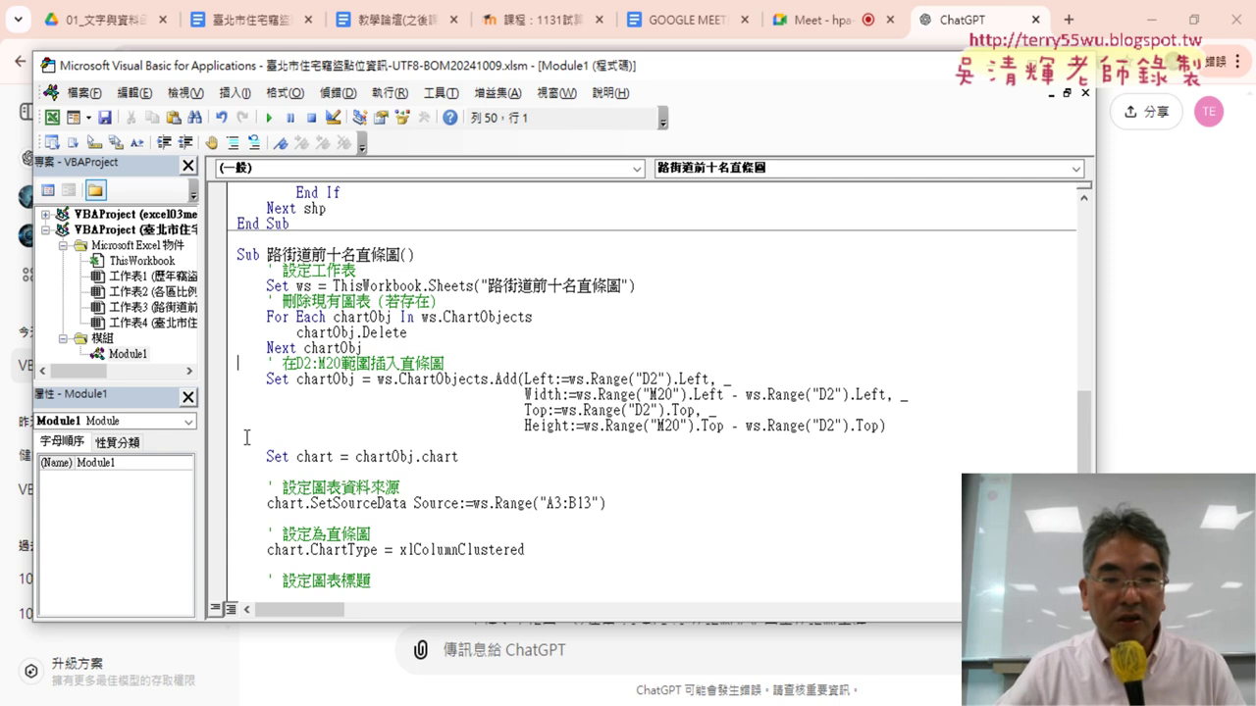
left_click_drag(288, 441, 246, 443)
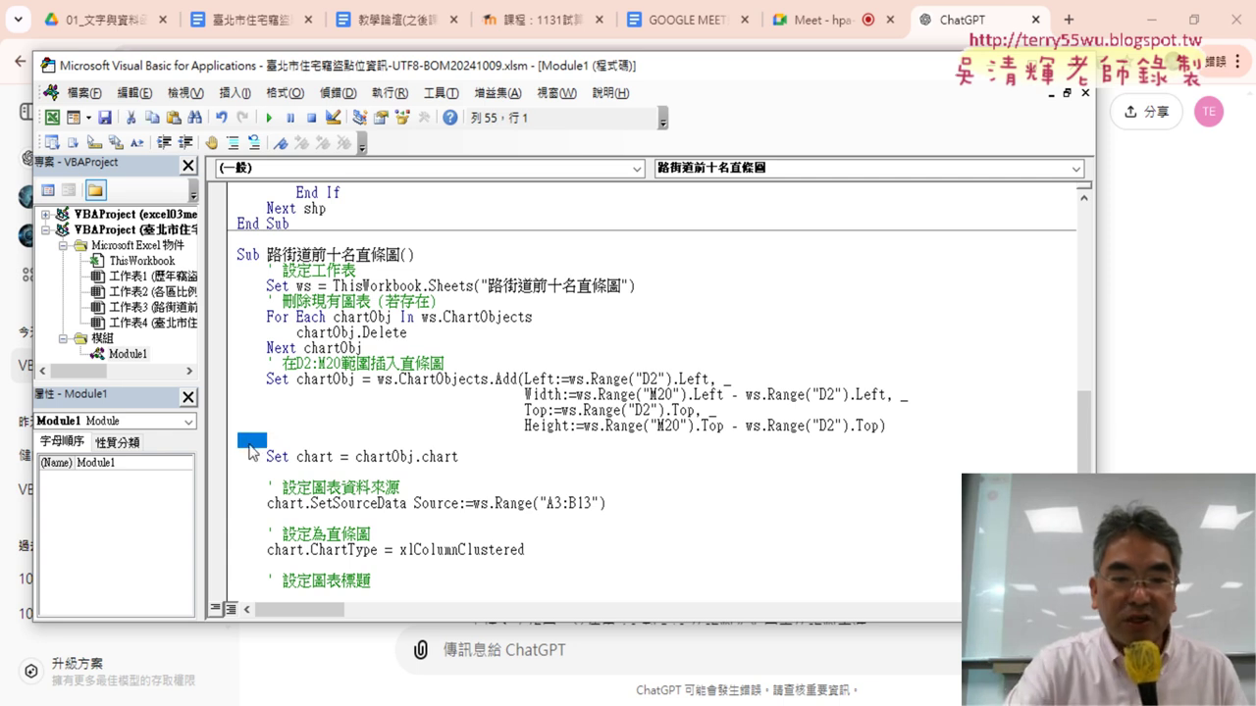
key("Delete")
key("Delete")
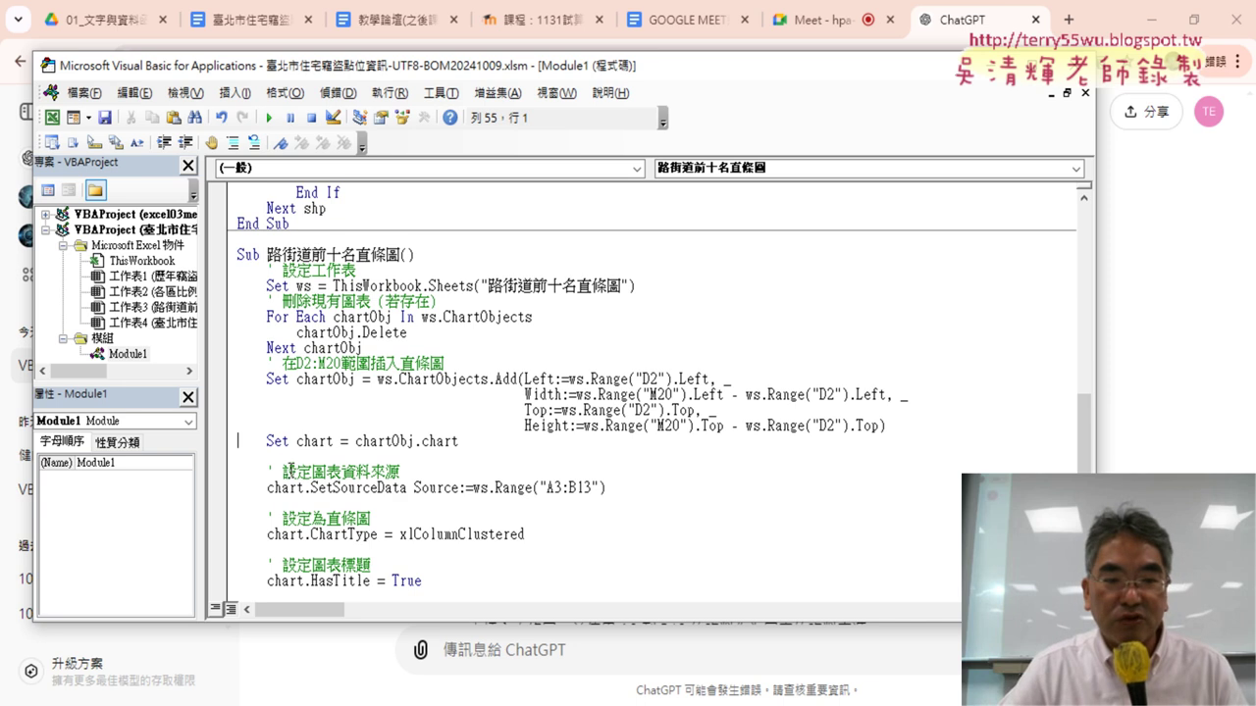
left_click_drag(297, 452, 194, 453)
key("Delete")
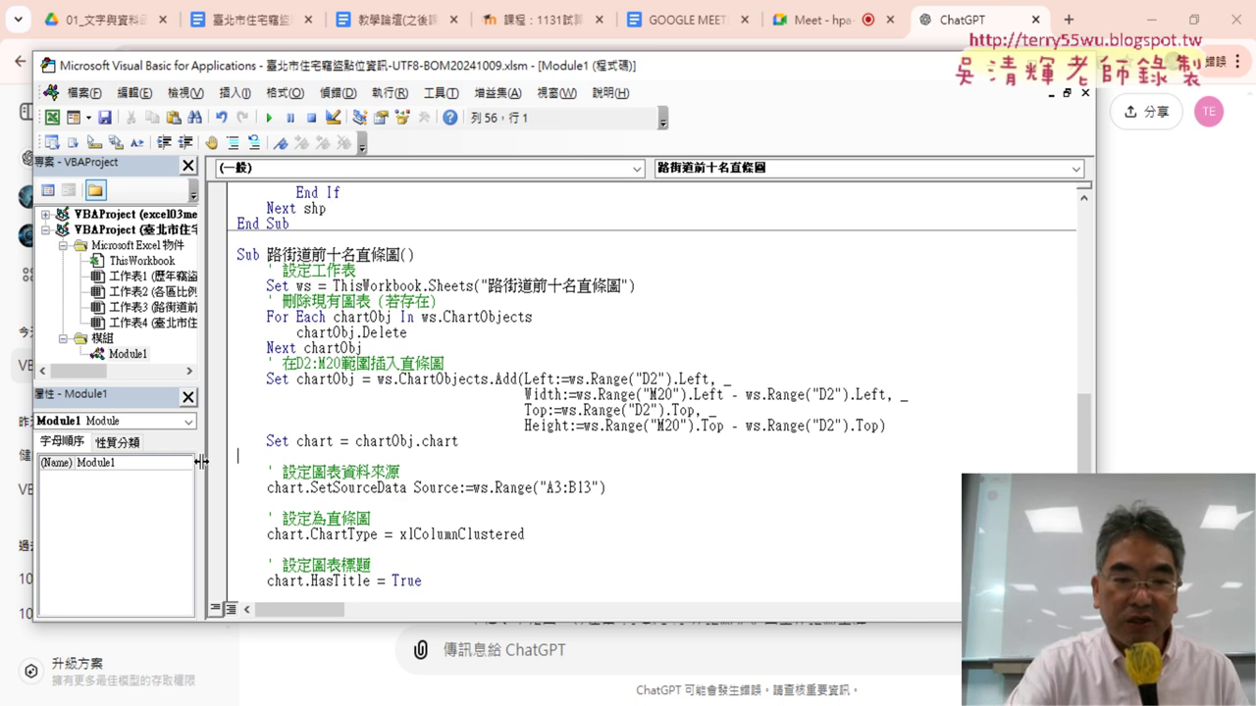
key("Delete")
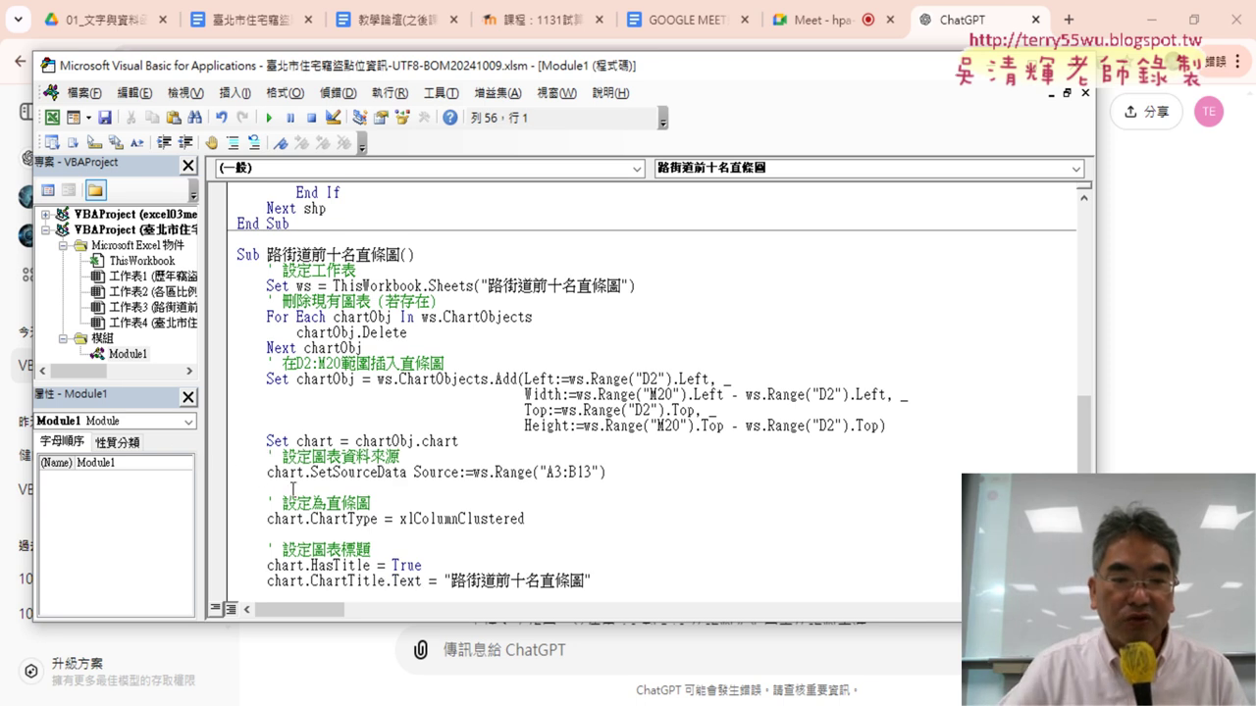
left_click_drag(291, 487, 201, 488)
key("Delete")
key("Delete")
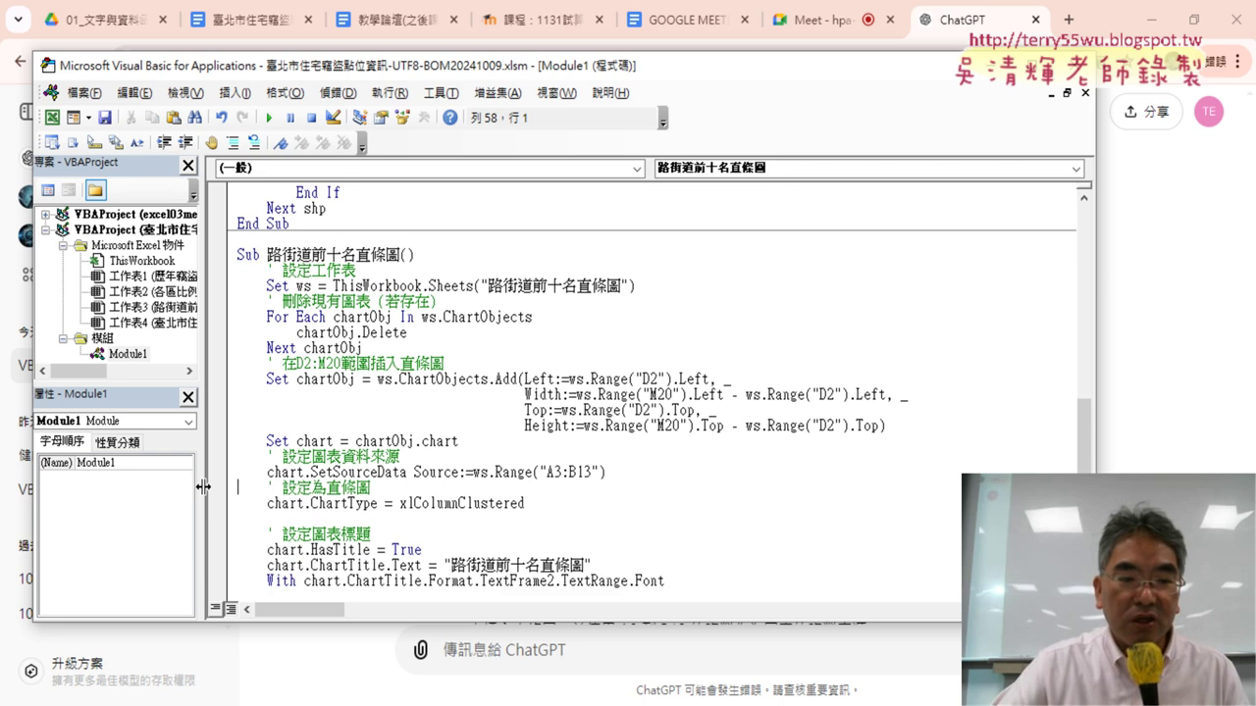
left_click_drag(290, 518, 238, 518)
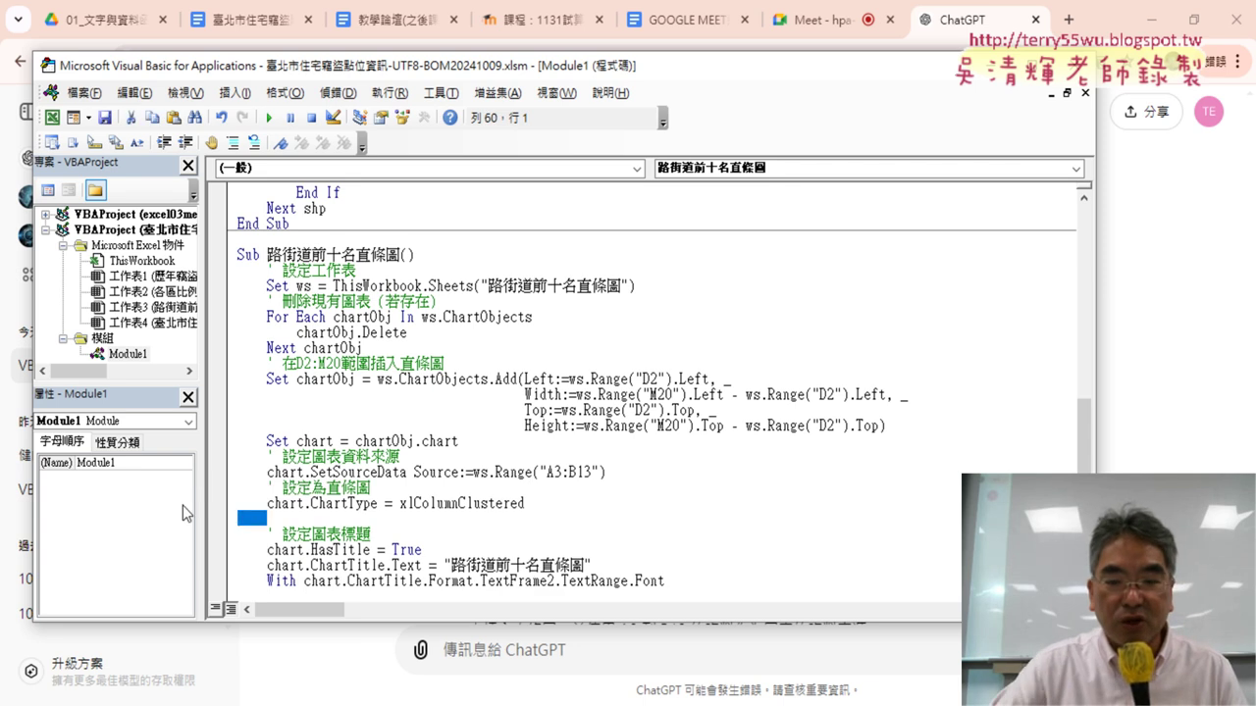
key("Delete")
key("Delete")
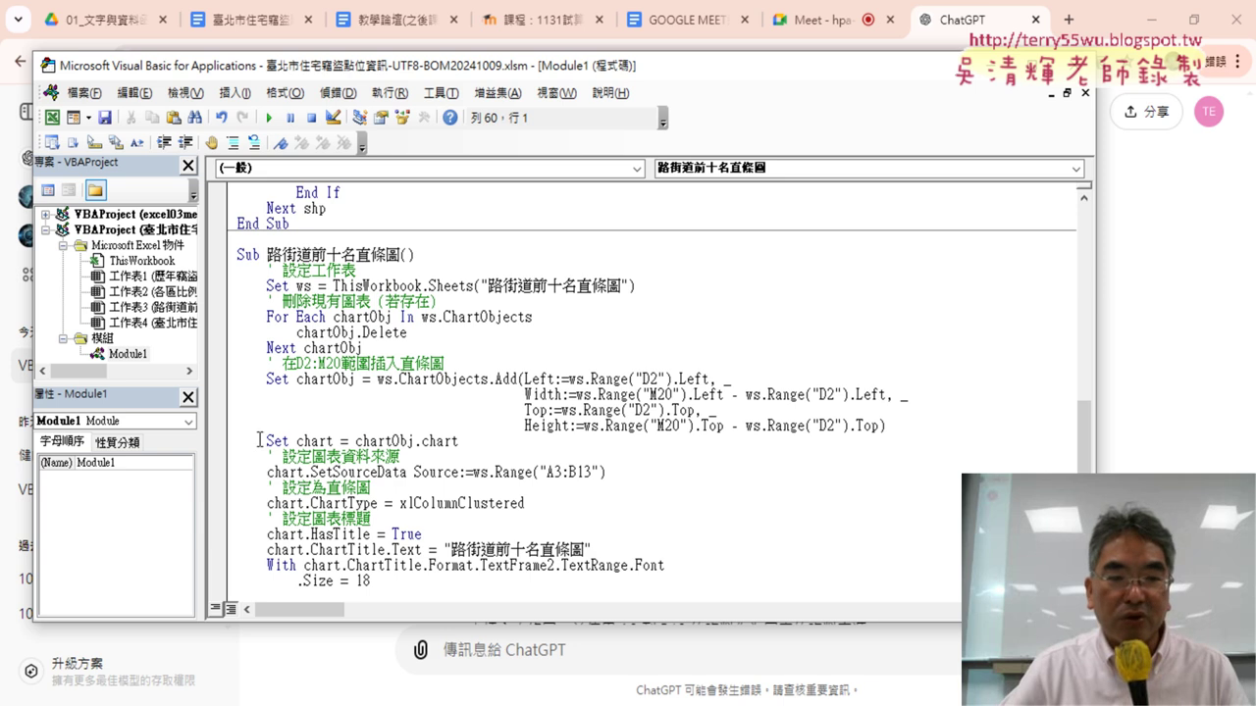
- Remove the For Each loop that deletes existing charts
scroll(260, 441, "down", 2)
scroll(417, 370, "down", 1)
scroll(422, 371, "up", 2)
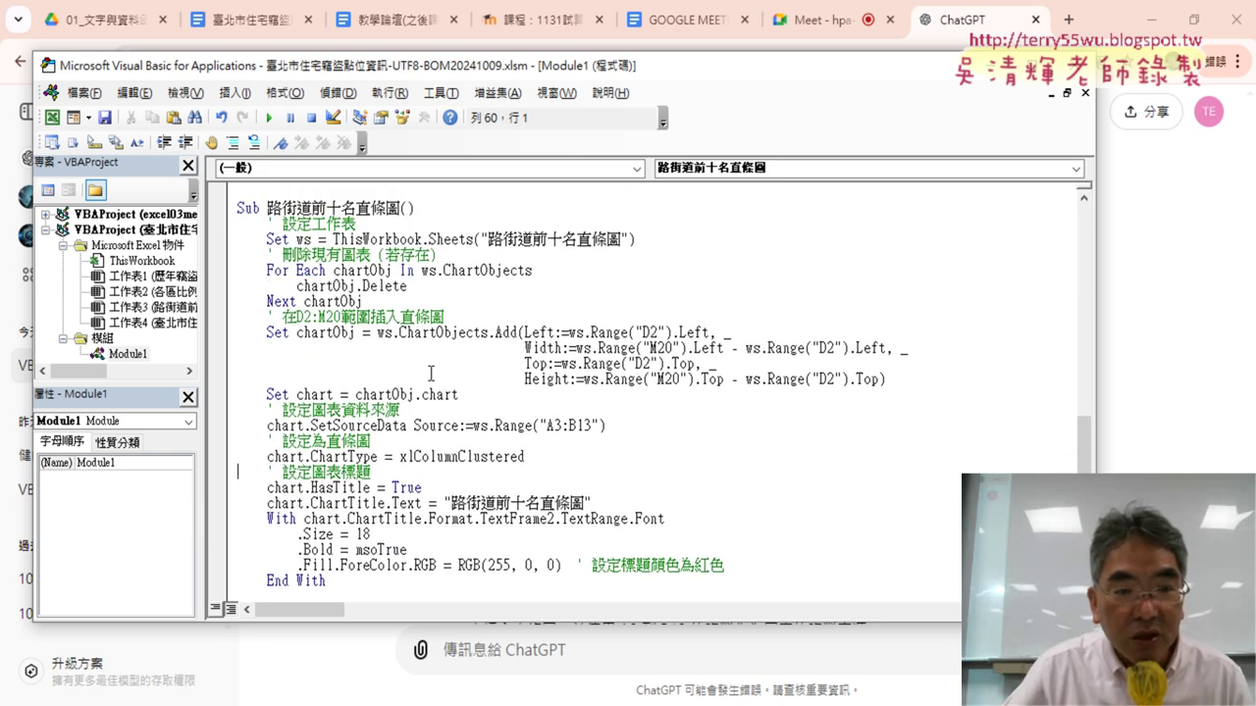
mouse_move(389, 301)
left_mouse_down()
mouse_move(276, 255)
mouse_move(238, 256)
left_mouse_up()
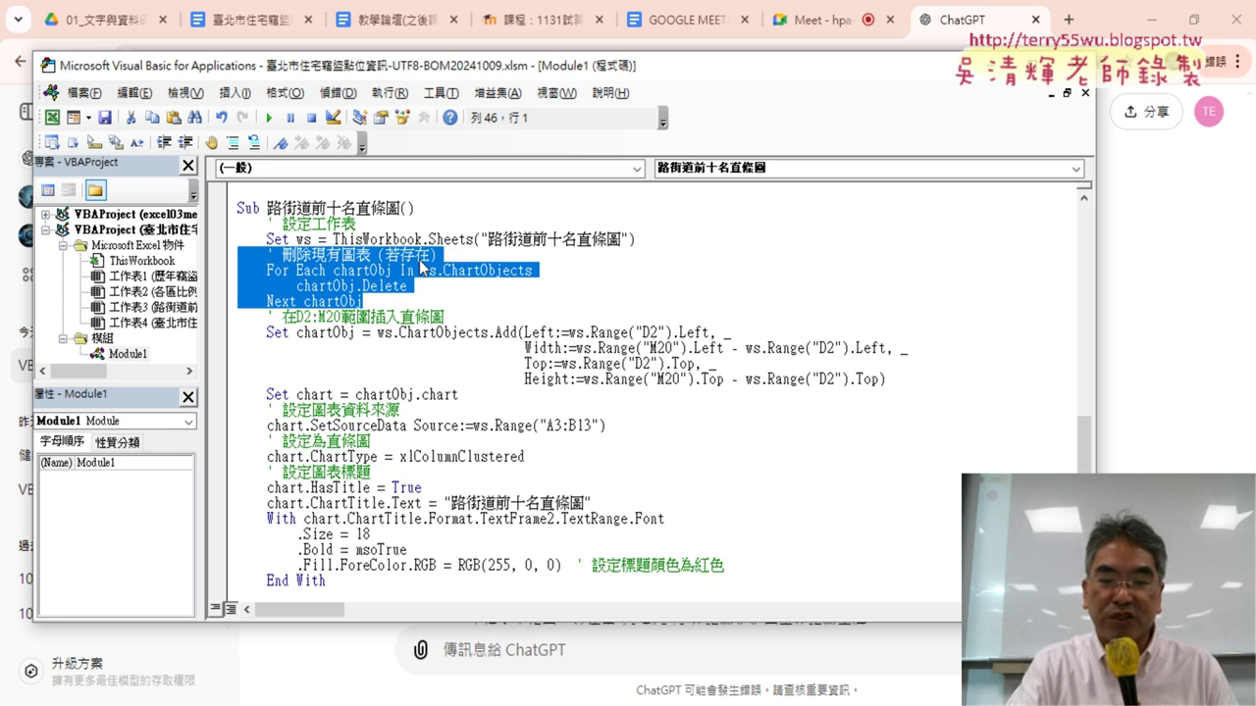
key("Delete")
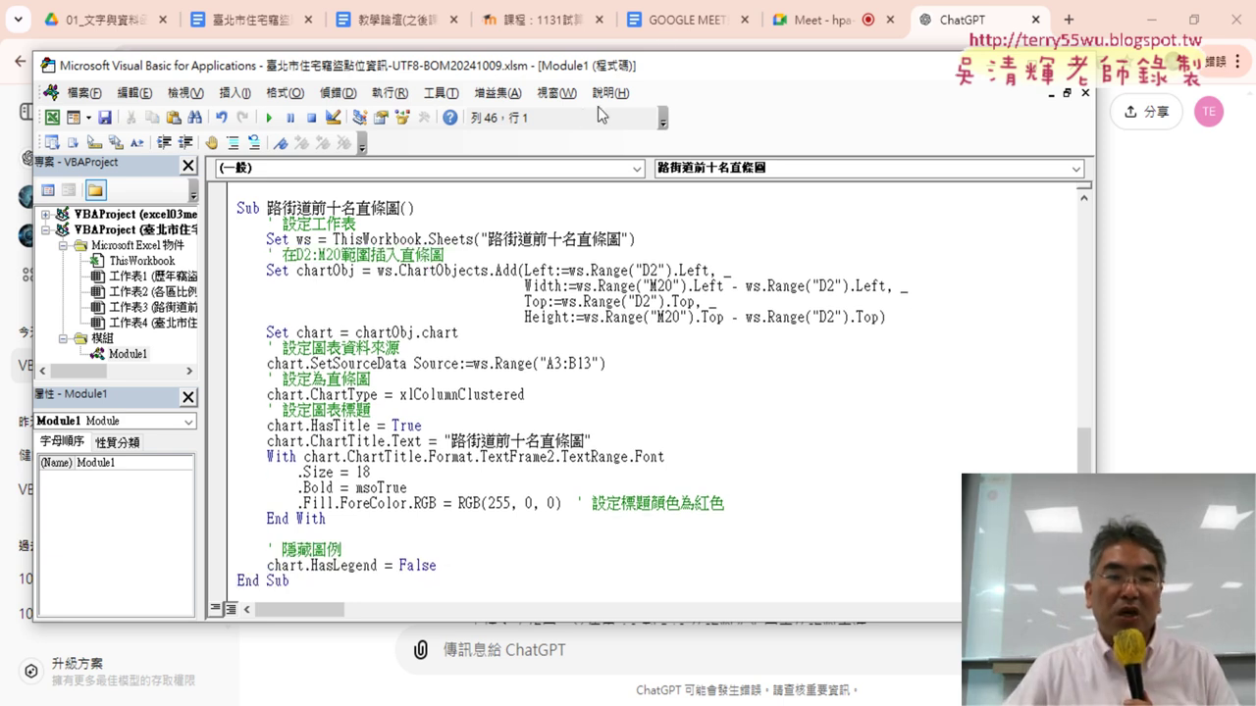
left_click(1167, 25)
- Run the macro to draw the red-titled 路街道前十名直條圖 column chart beside the street counts
left_click_drag(673, 76, 1068, 67)
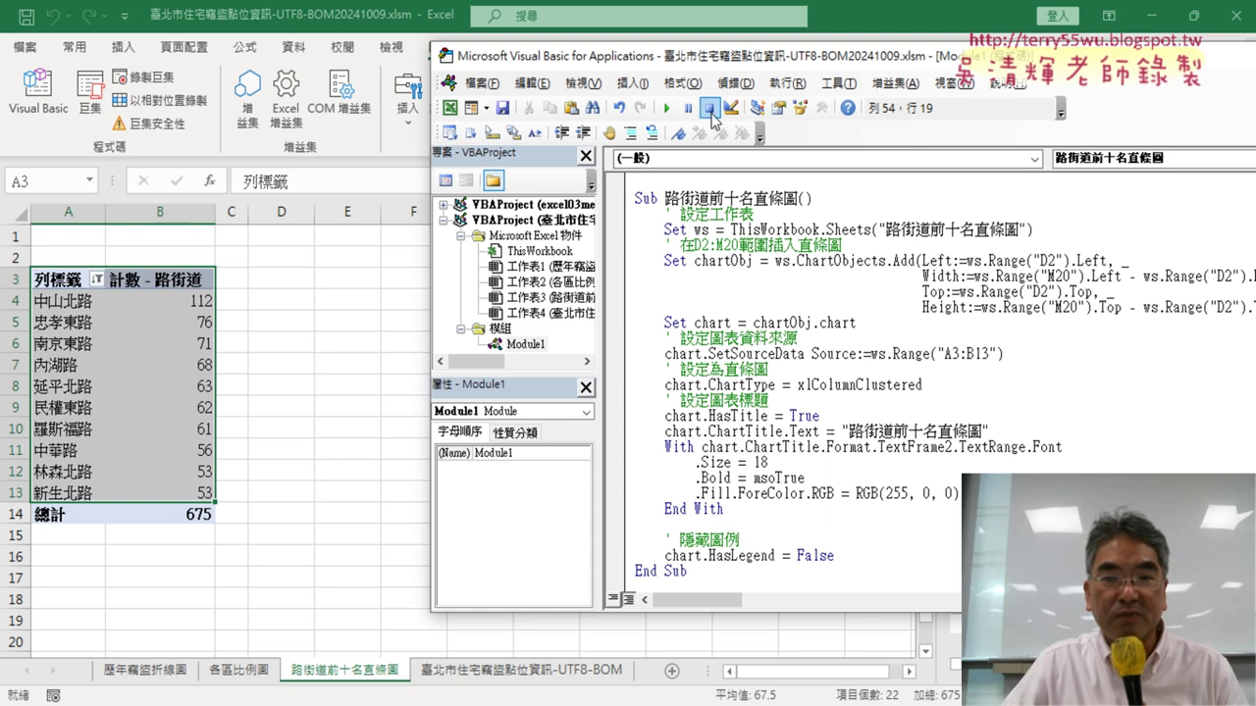
left_click(667, 108)
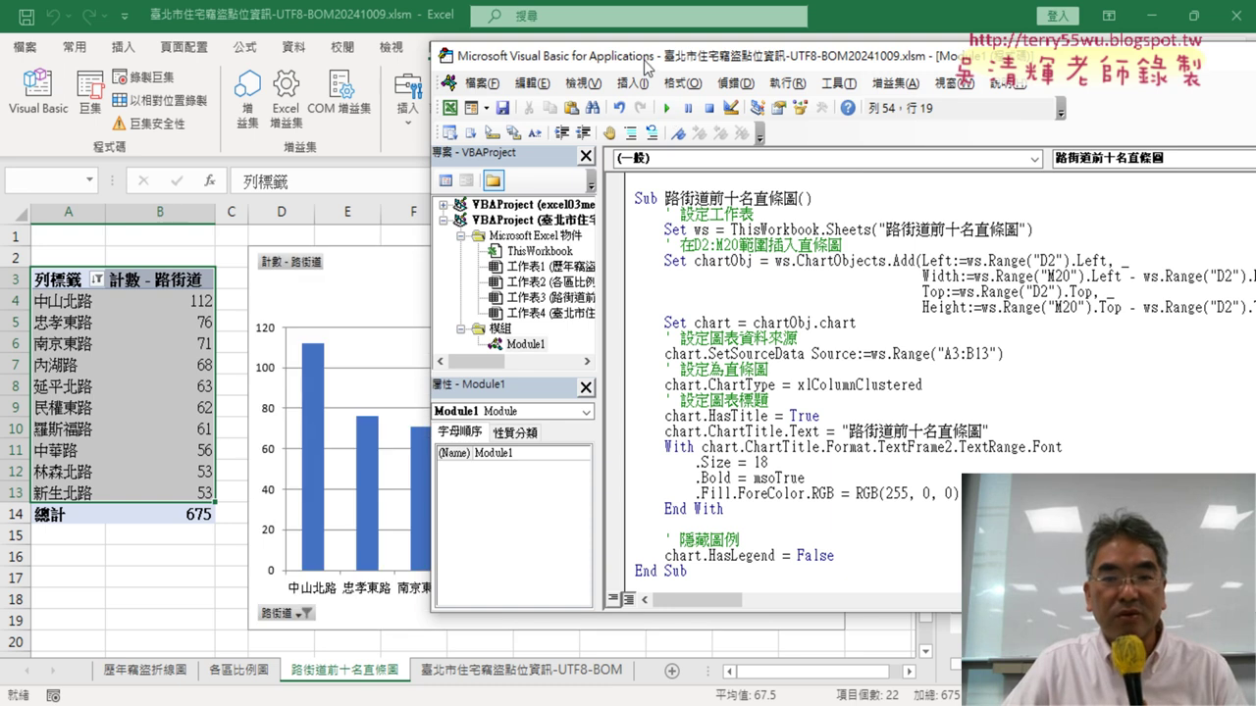
mouse_move(646, 65)
left_mouse_down()
mouse_move(1146, 138)
mouse_move(1013, 61)
mouse_move(1104, 57)
left_mouse_up()
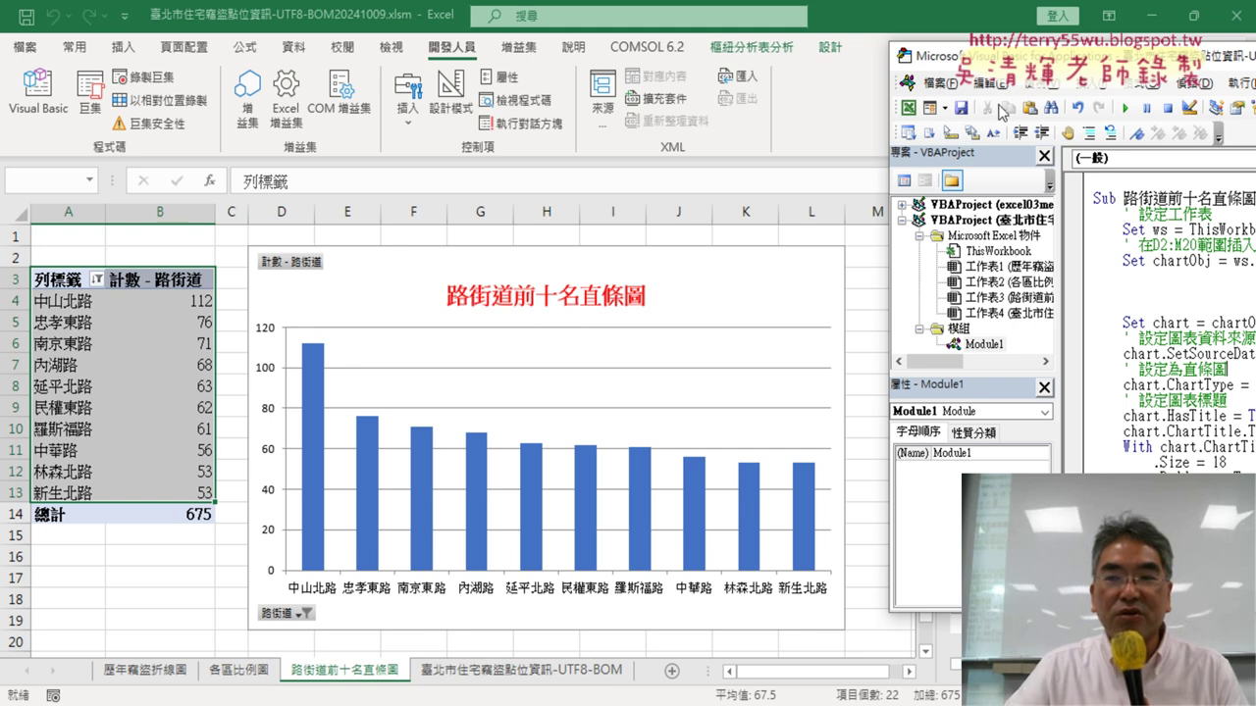
left_click(873, 269)
left_click(875, 271)
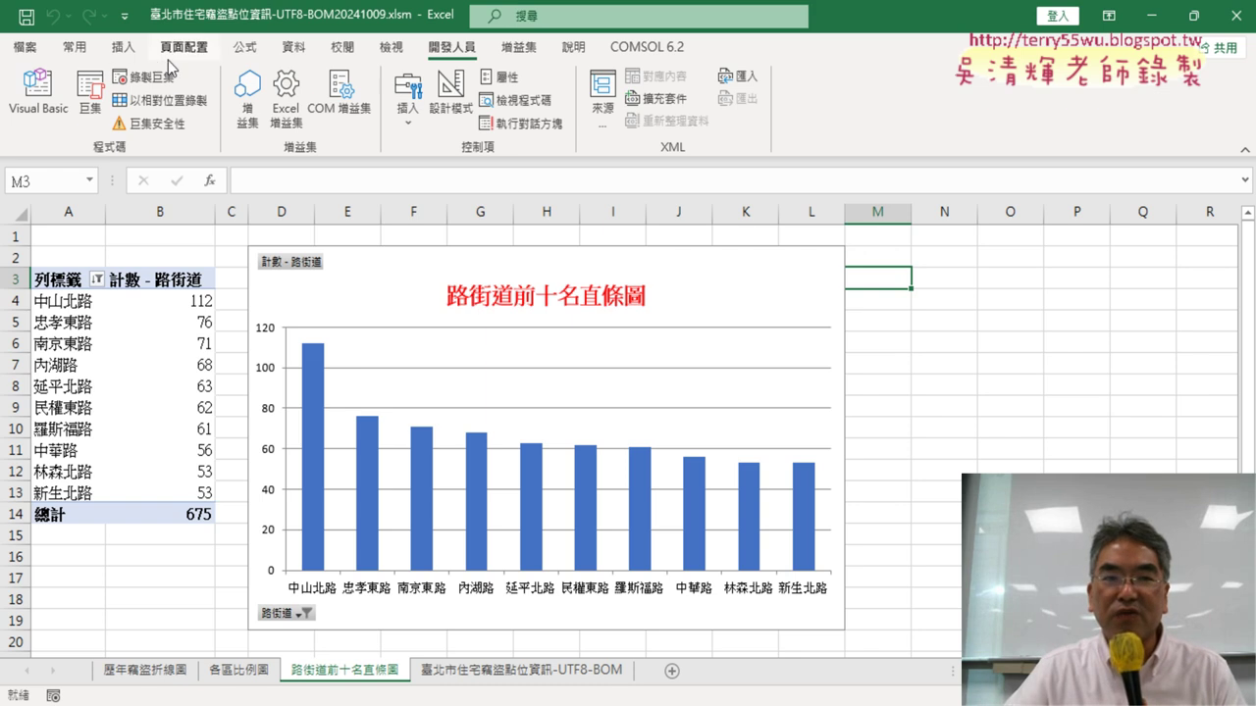
- Draw a form button right of the chart, assign macro 路街道前十名直條圖, and caption it identically
left_click(411, 126)
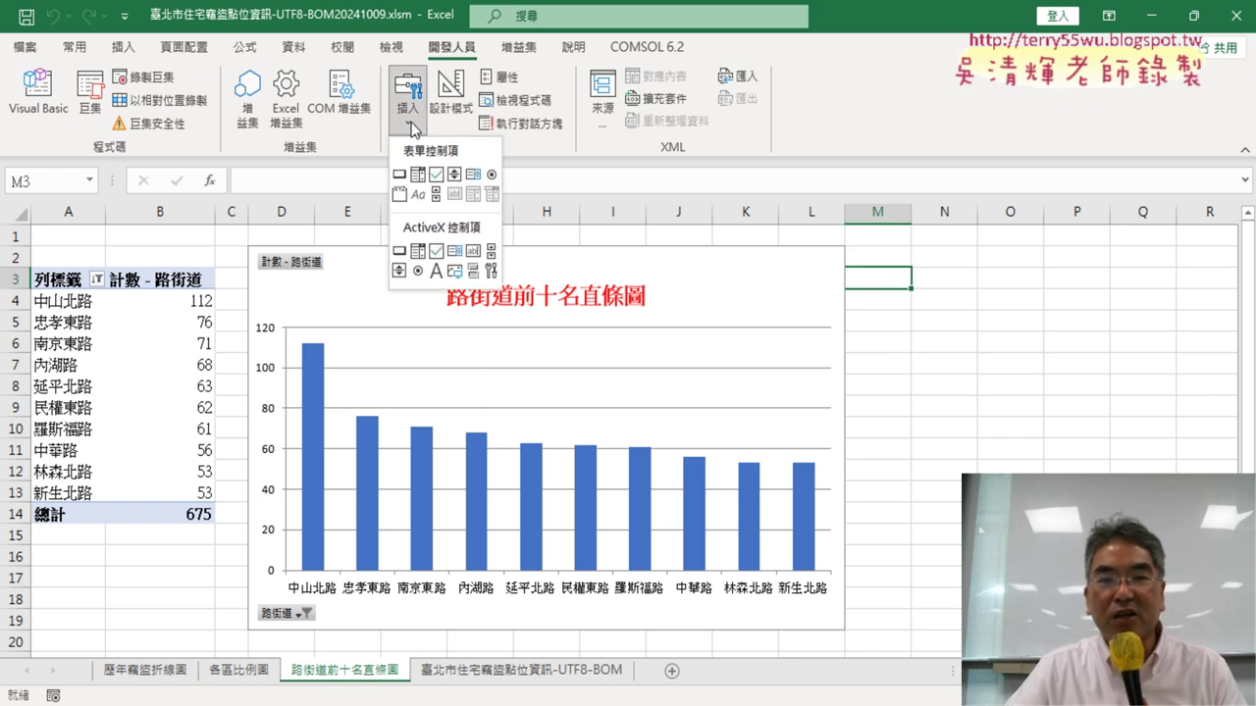
left_click(401, 176)
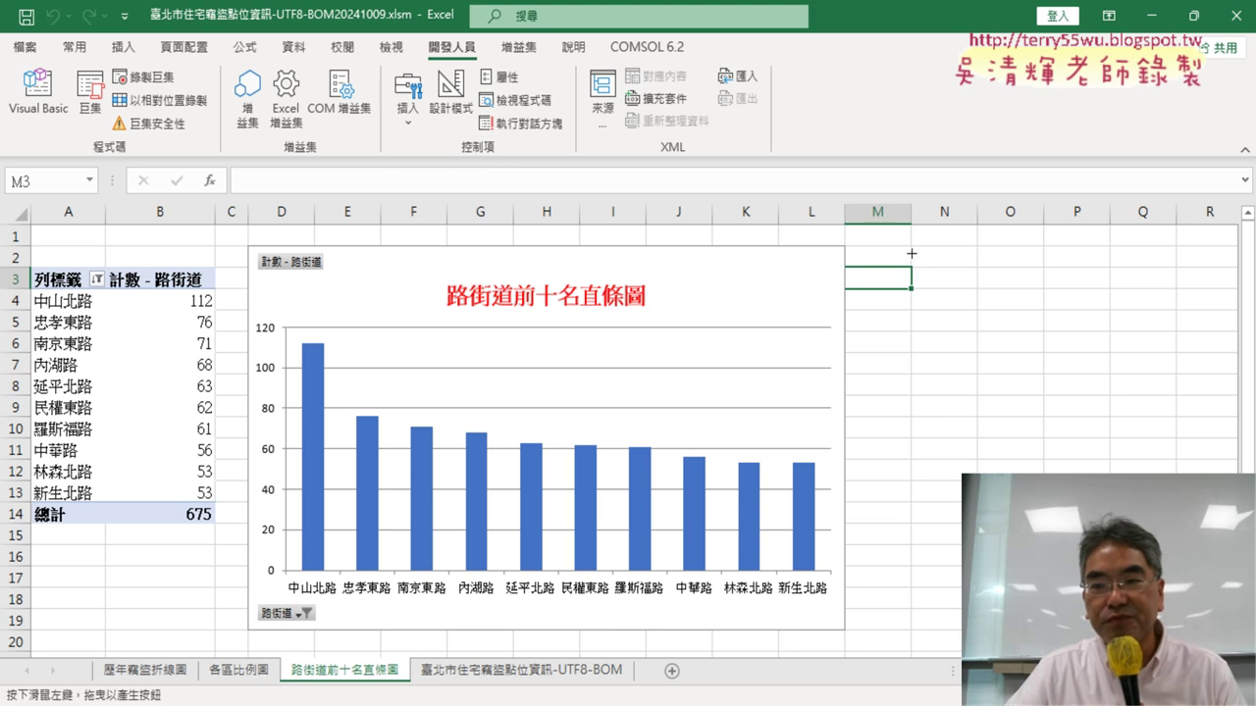
left_click_drag(912, 253, 1083, 293)
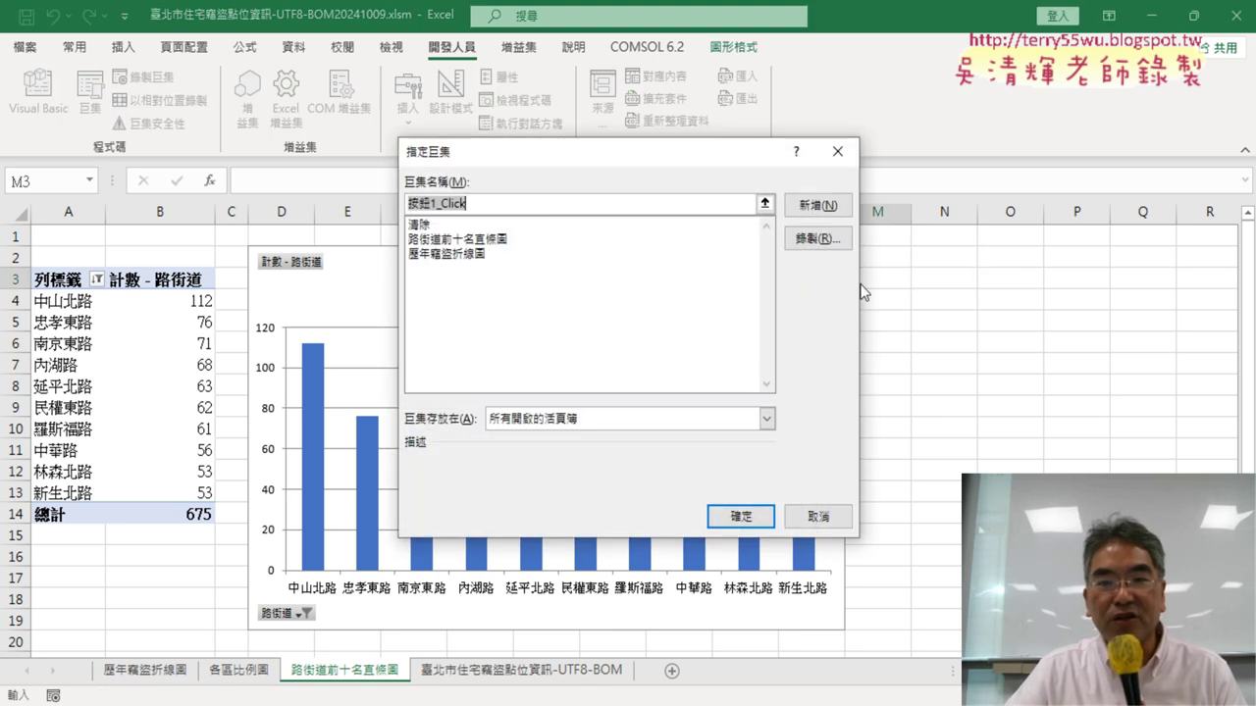
left_click(463, 255)
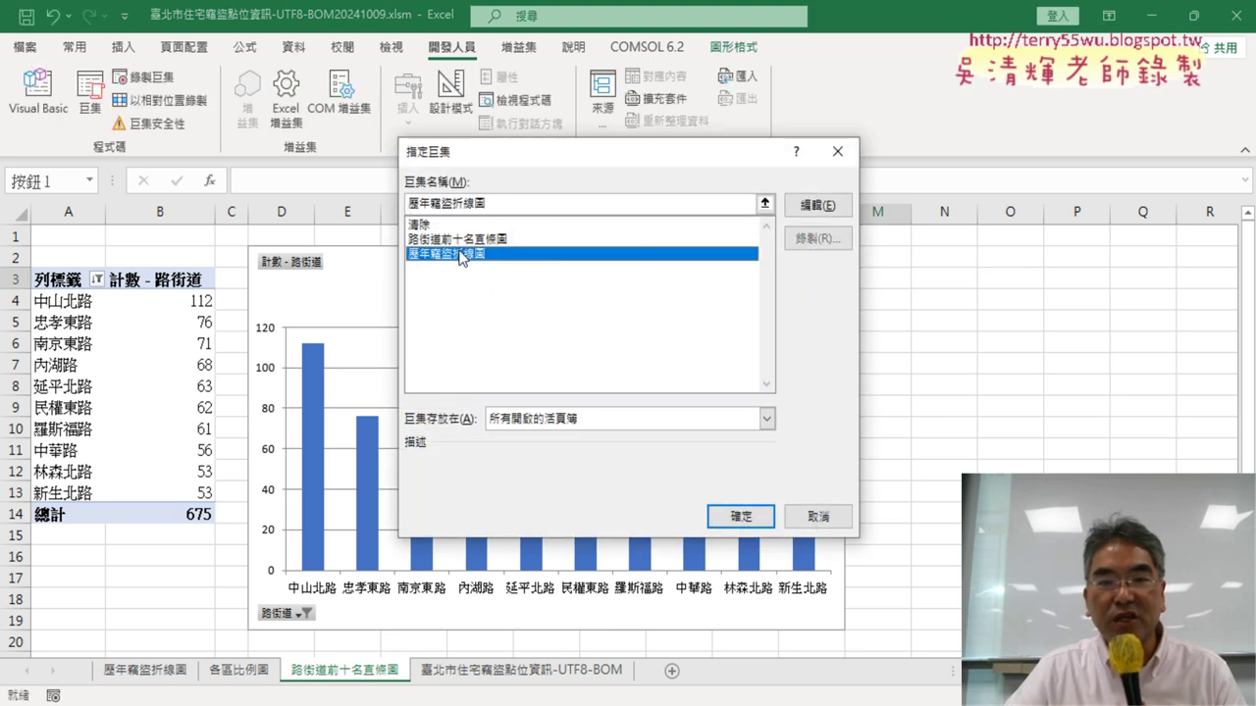
left_click(478, 239)
double_click(530, 203)
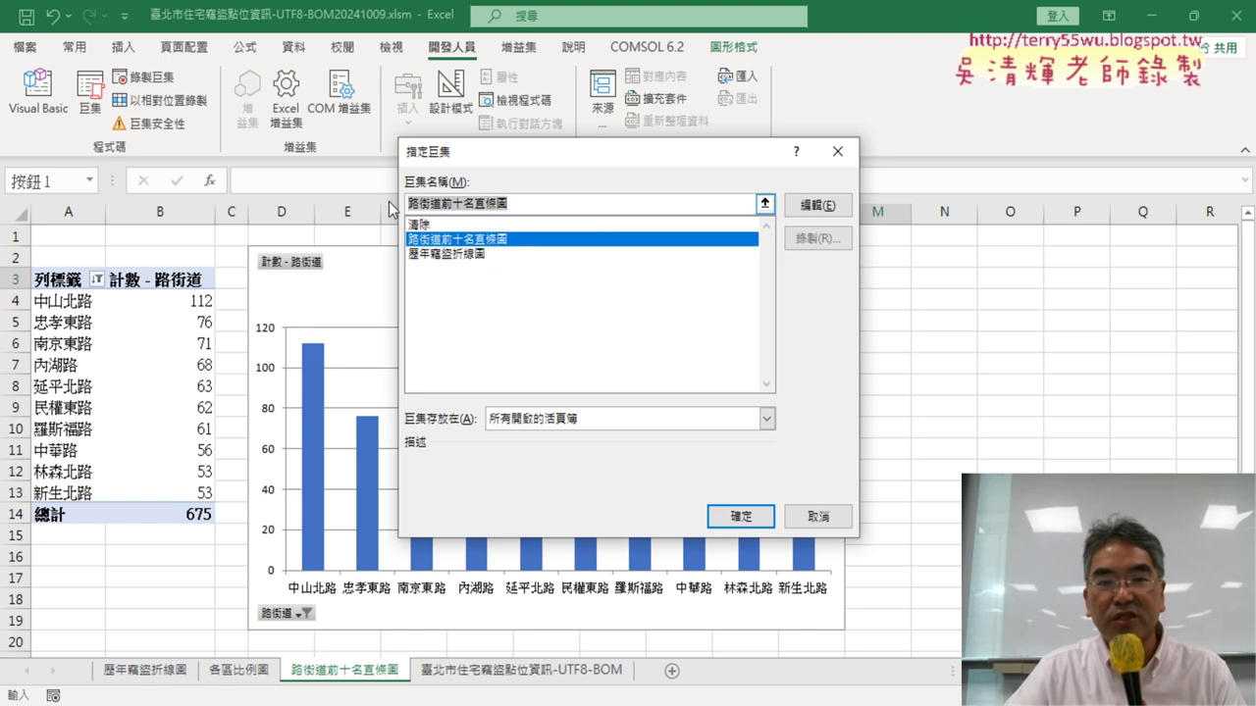
right_click(451, 203)
left_click(496, 235)
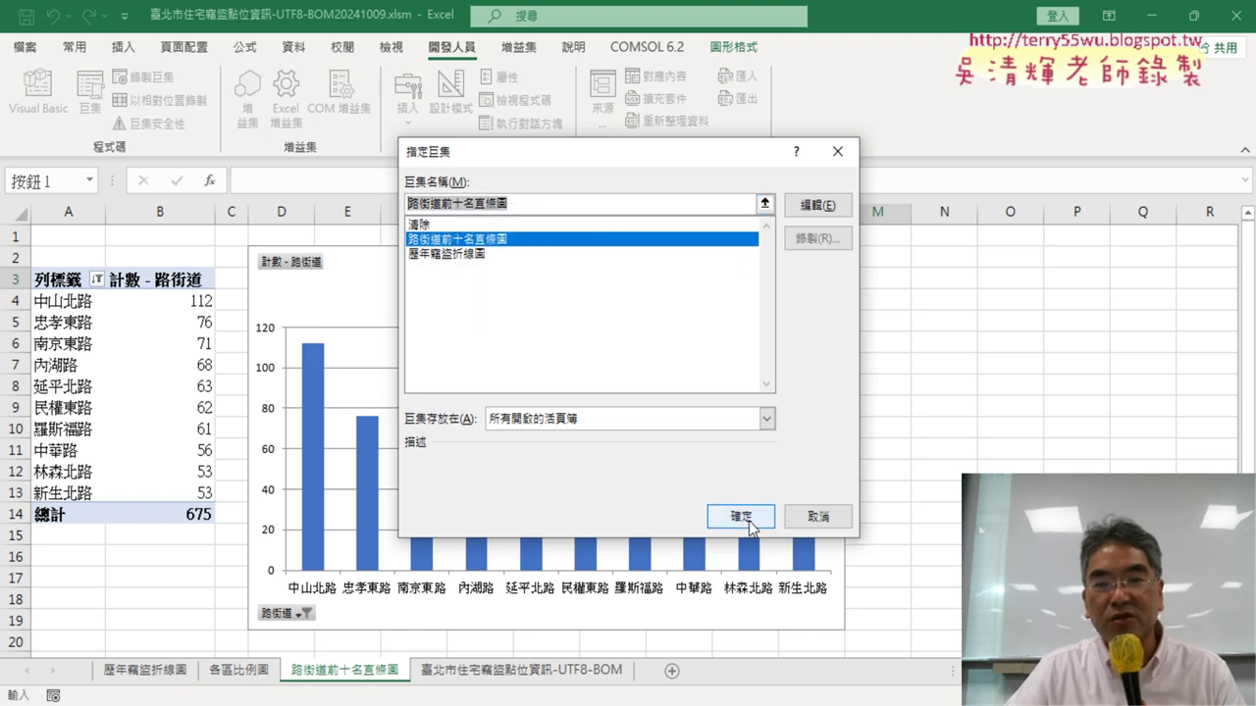
left_click(741, 516)
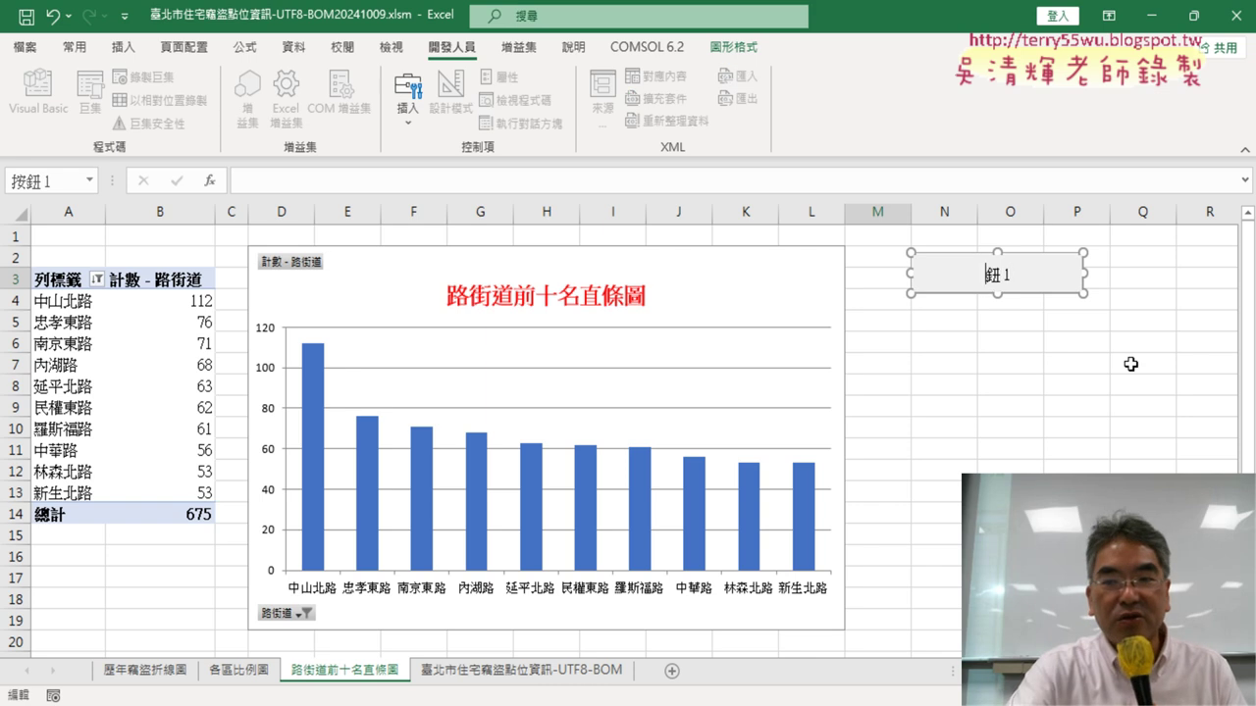
key("BackSpace")
key("ctrl+v")
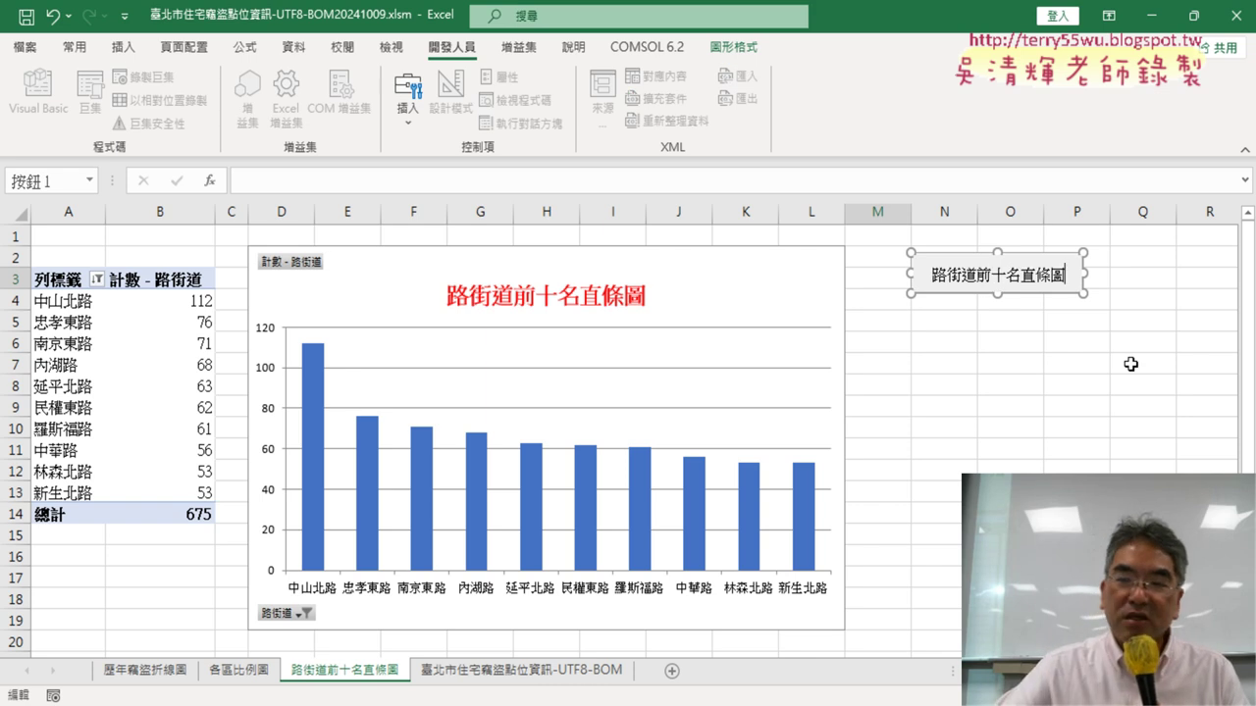
left_click(1130, 364)
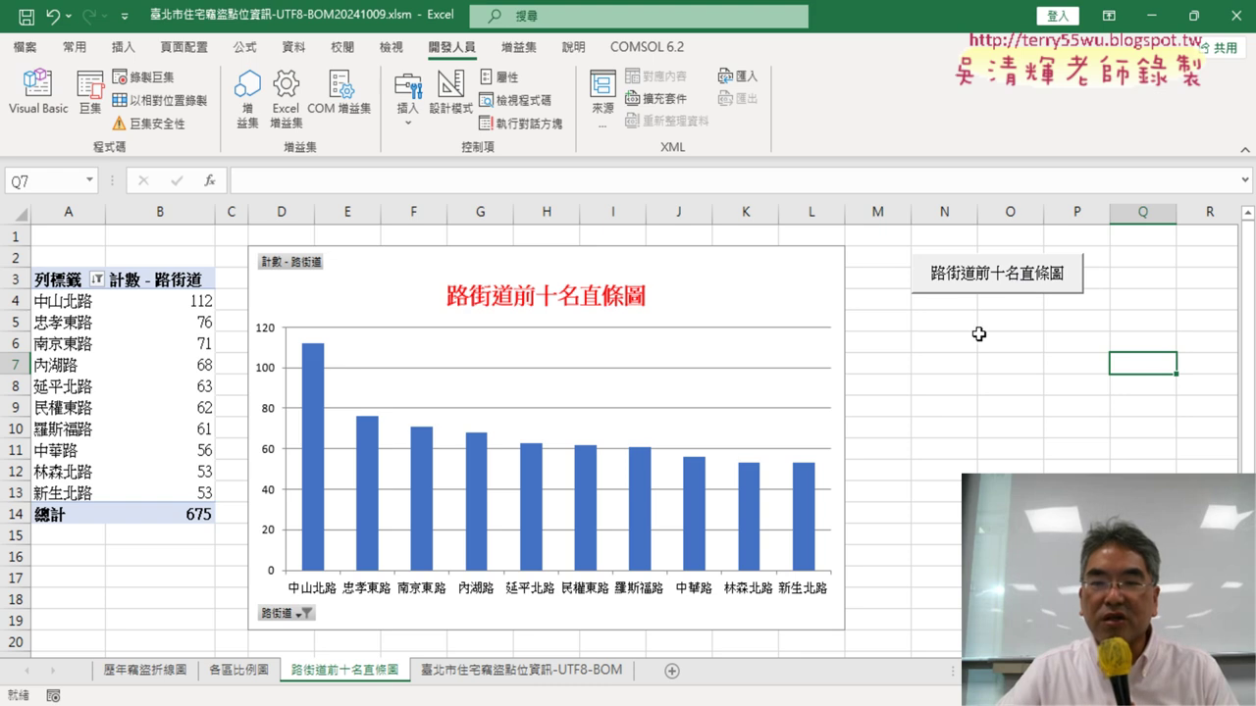
- Open the button macro's code in the VBA editor and scroll to the top
left_click(413, 131)
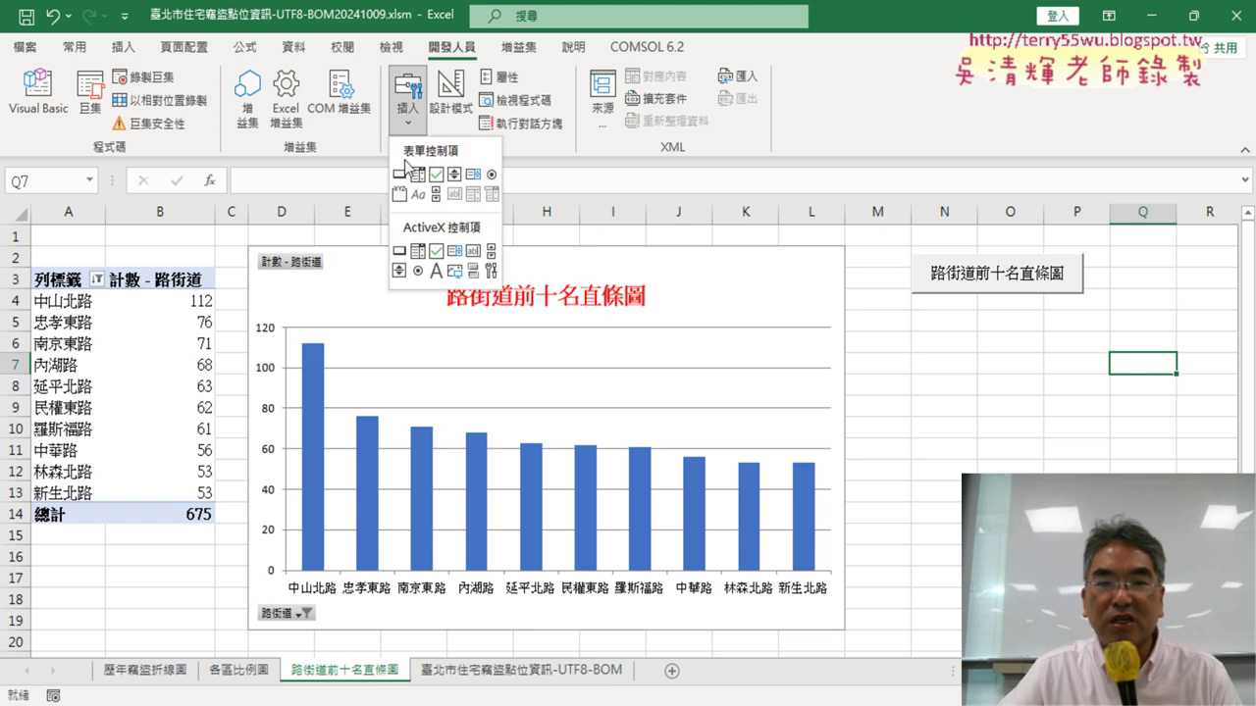
right_click(1008, 285)
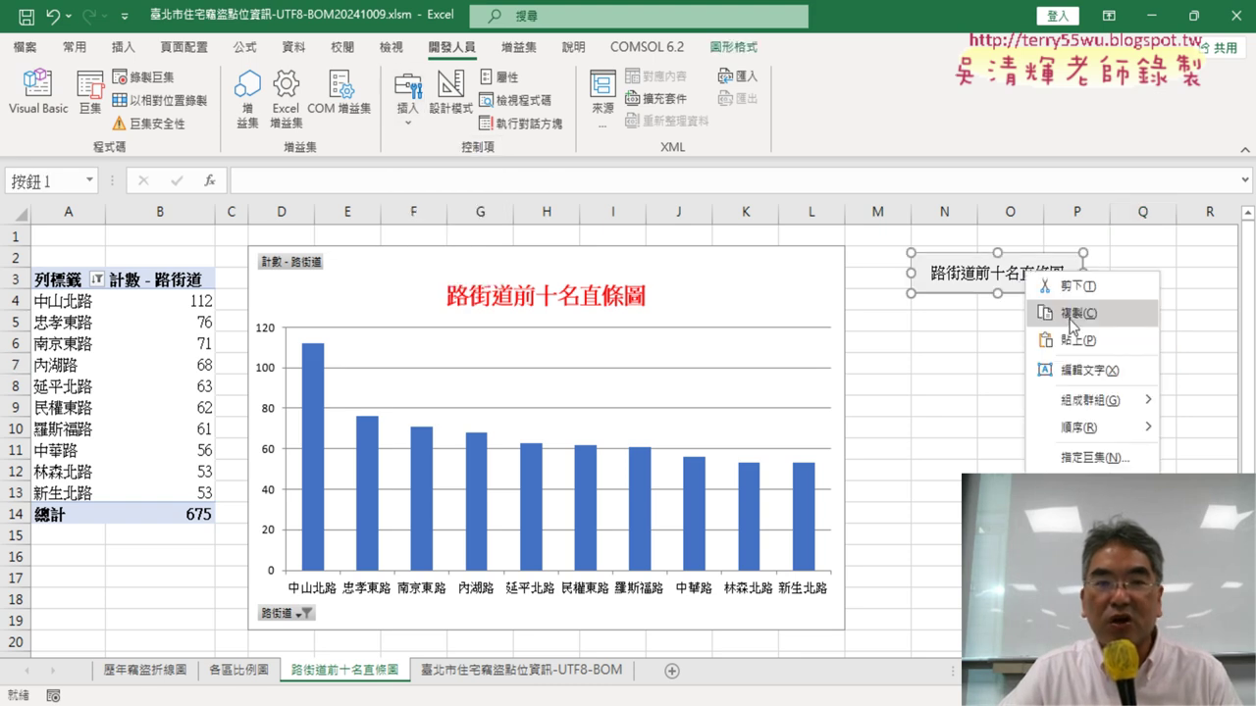
left_click(46, 102)
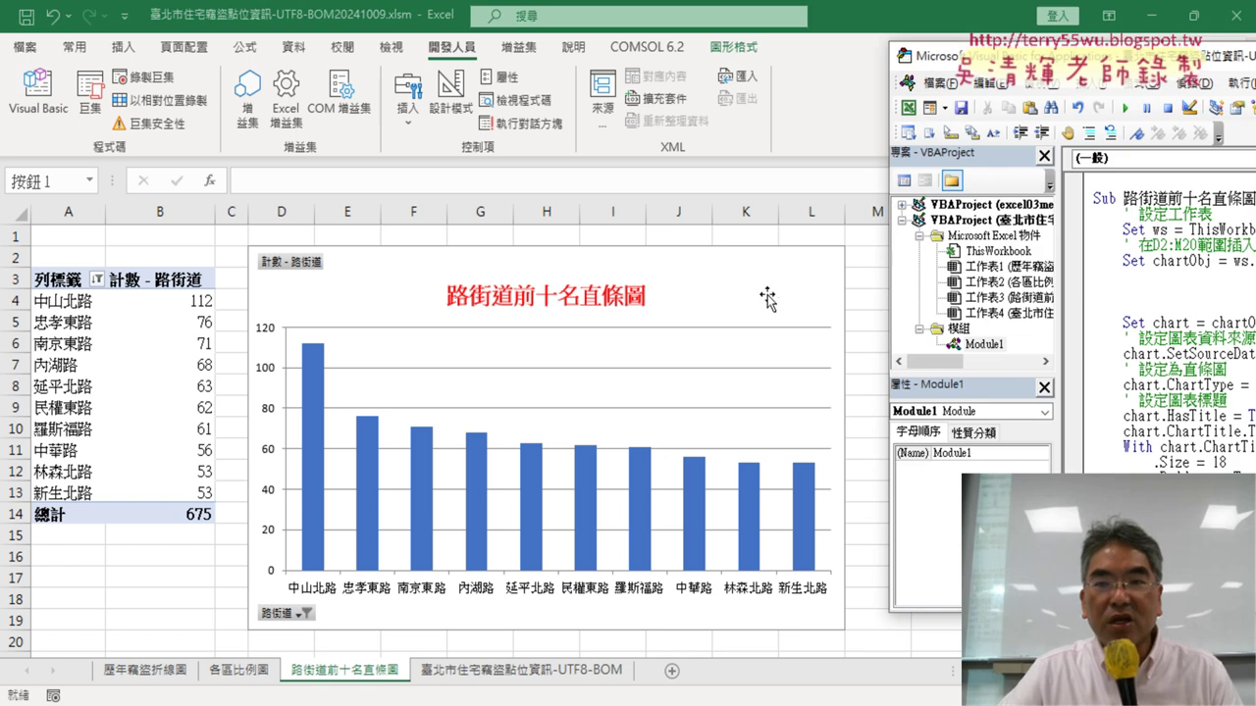
left_click_drag(1192, 61, 388, 60)
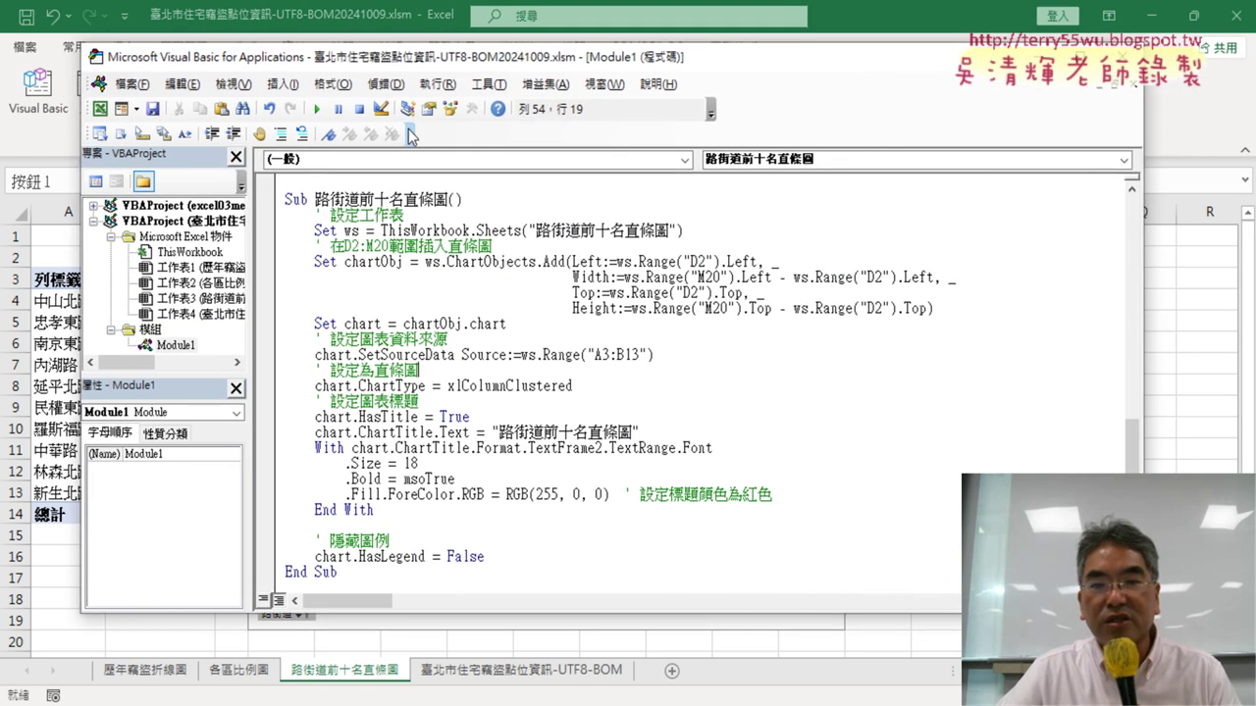
scroll(600, 378, "up", 3)
scroll(600, 378, "up", 3)
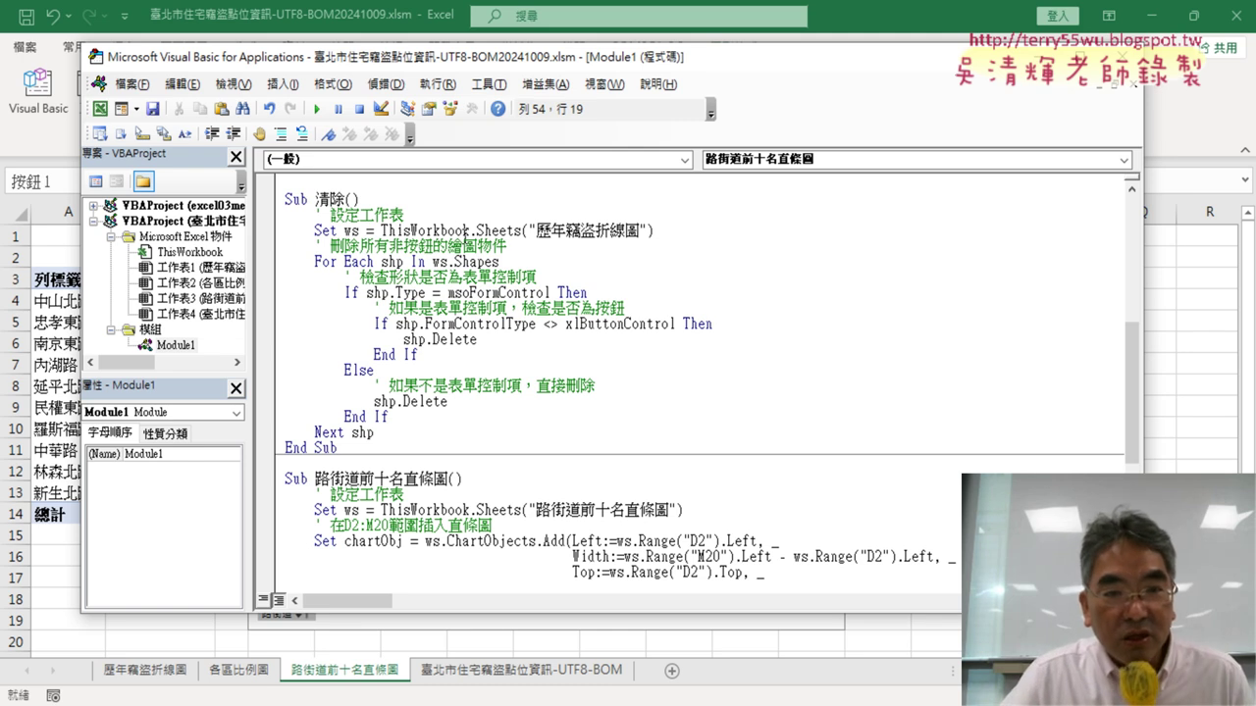
- Examine the 清除 procedure and its 歷年竊盜折線圖 sheet reference
left_click_drag(316, 198, 332, 197)
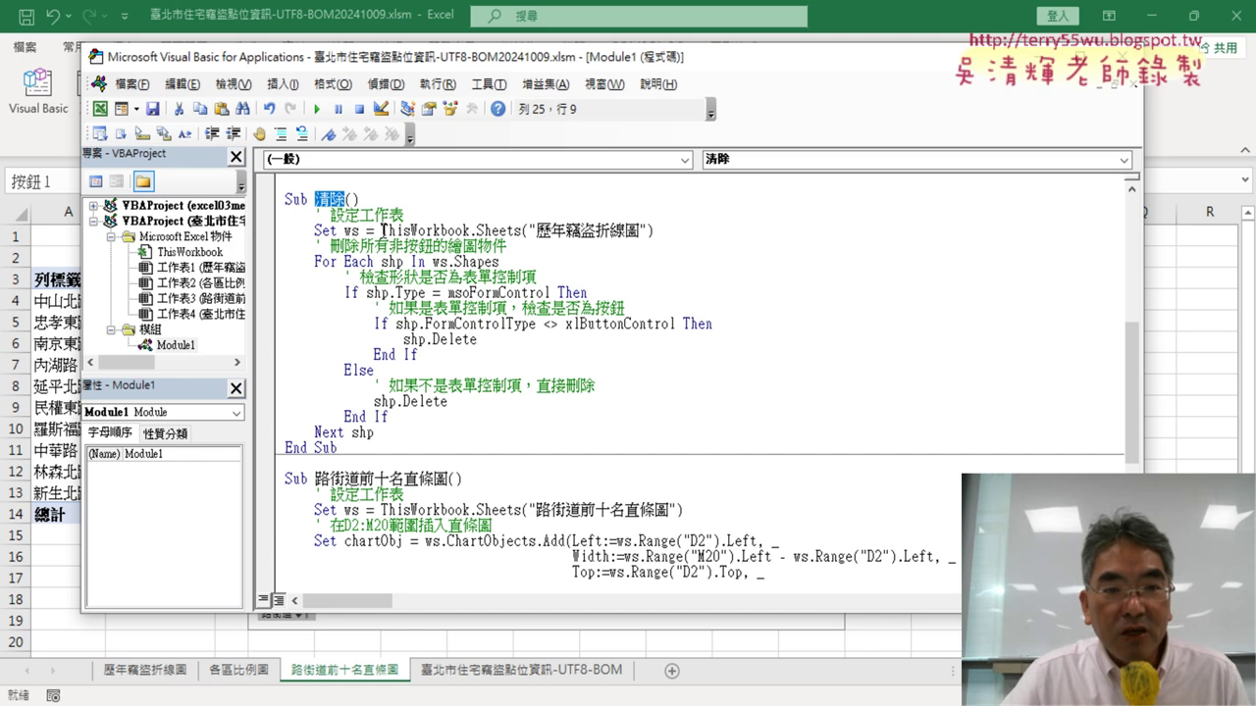
left_click_drag(381, 231, 656, 231)
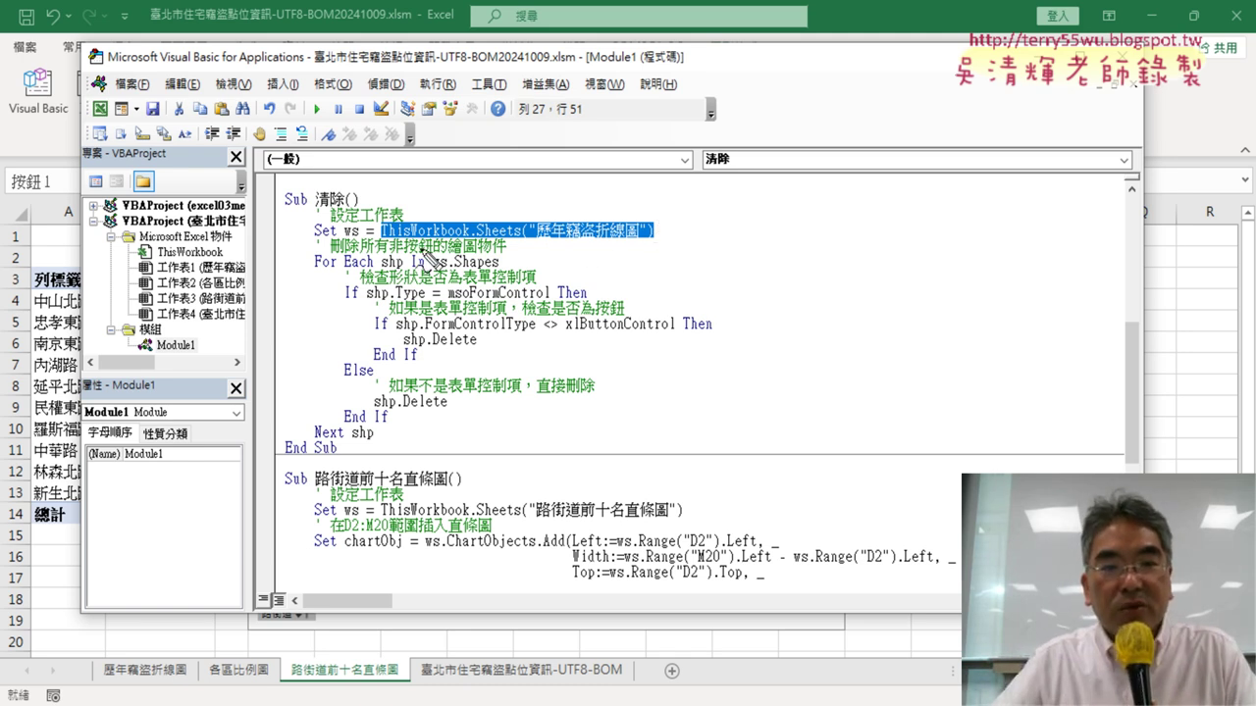
left_click_drag(381, 239, 644, 253)
mouse_move(569, 260)
left_mouse_down()
mouse_move(180, 652)
mouse_move(196, 626)
left_mouse_up()
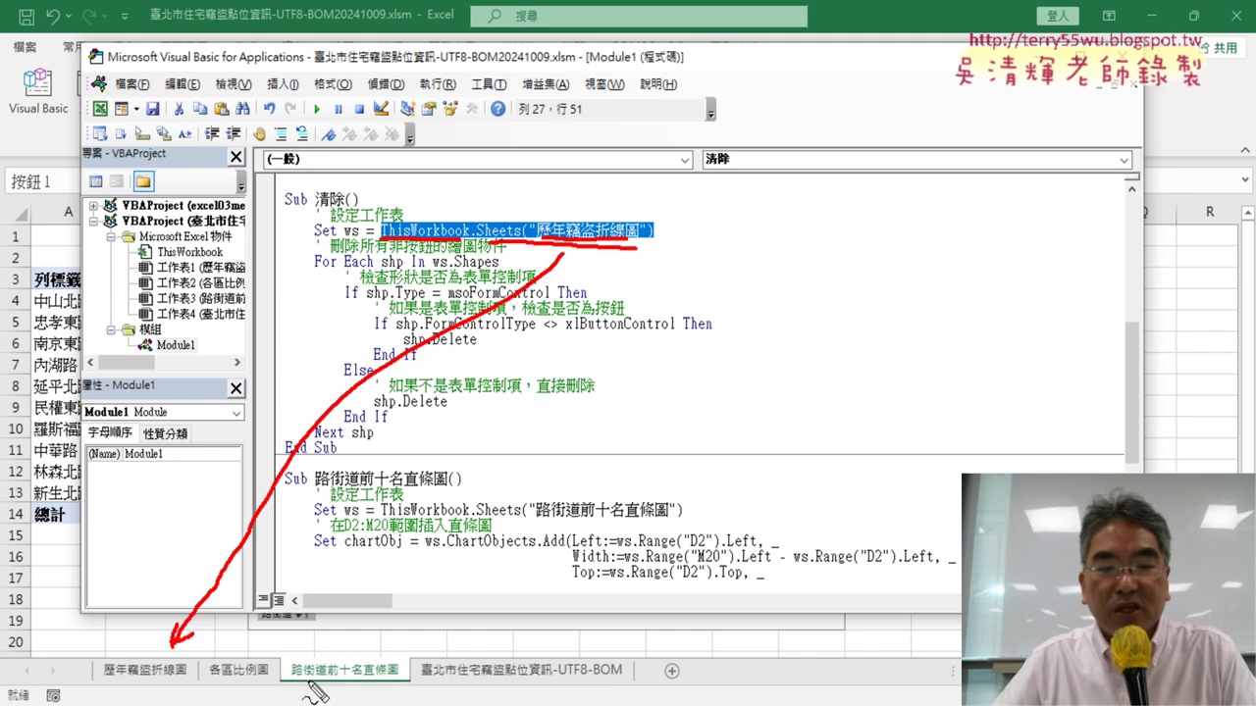
left_click_drag(292, 677, 400, 677)
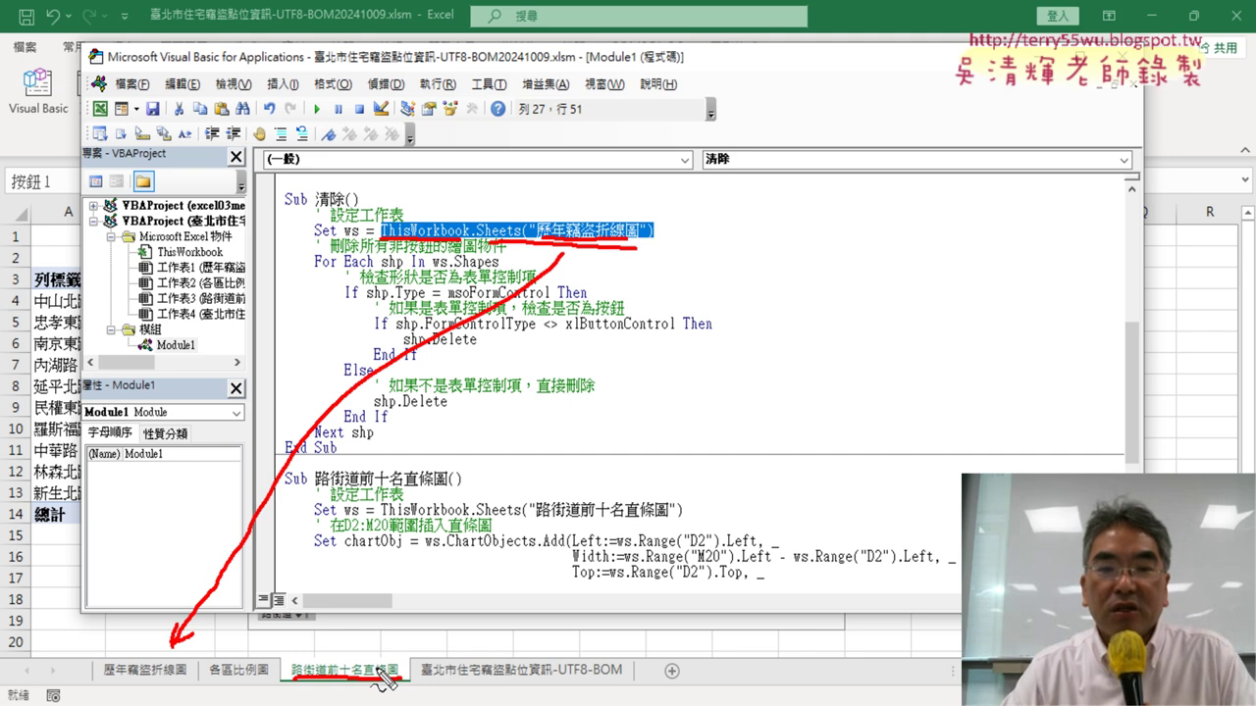
key("Escape")
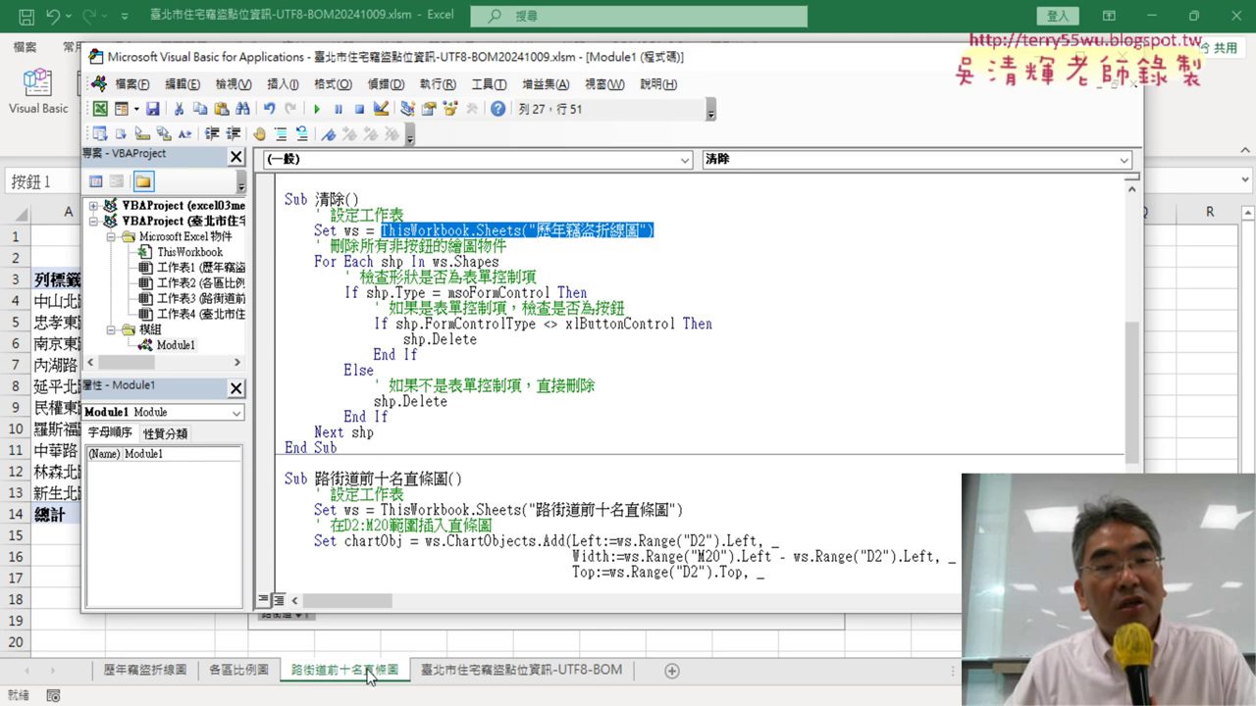
left_click(351, 199)
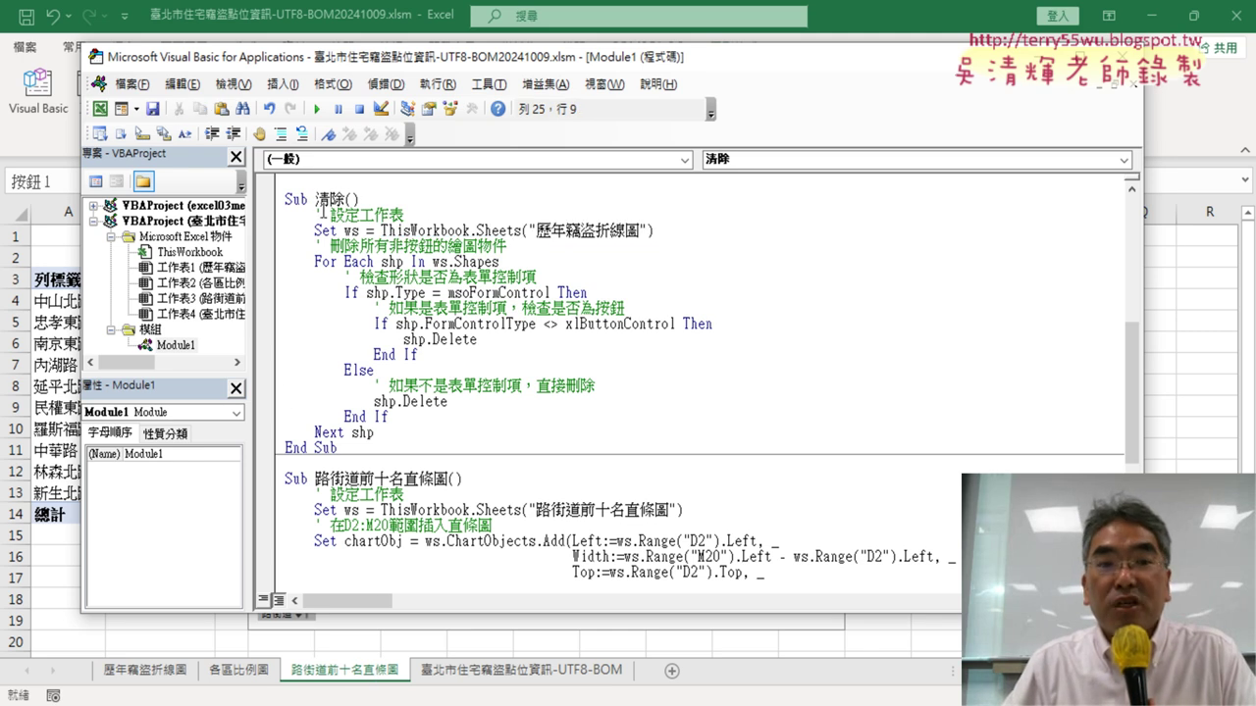
left_click_drag(314, 200, 331, 200)
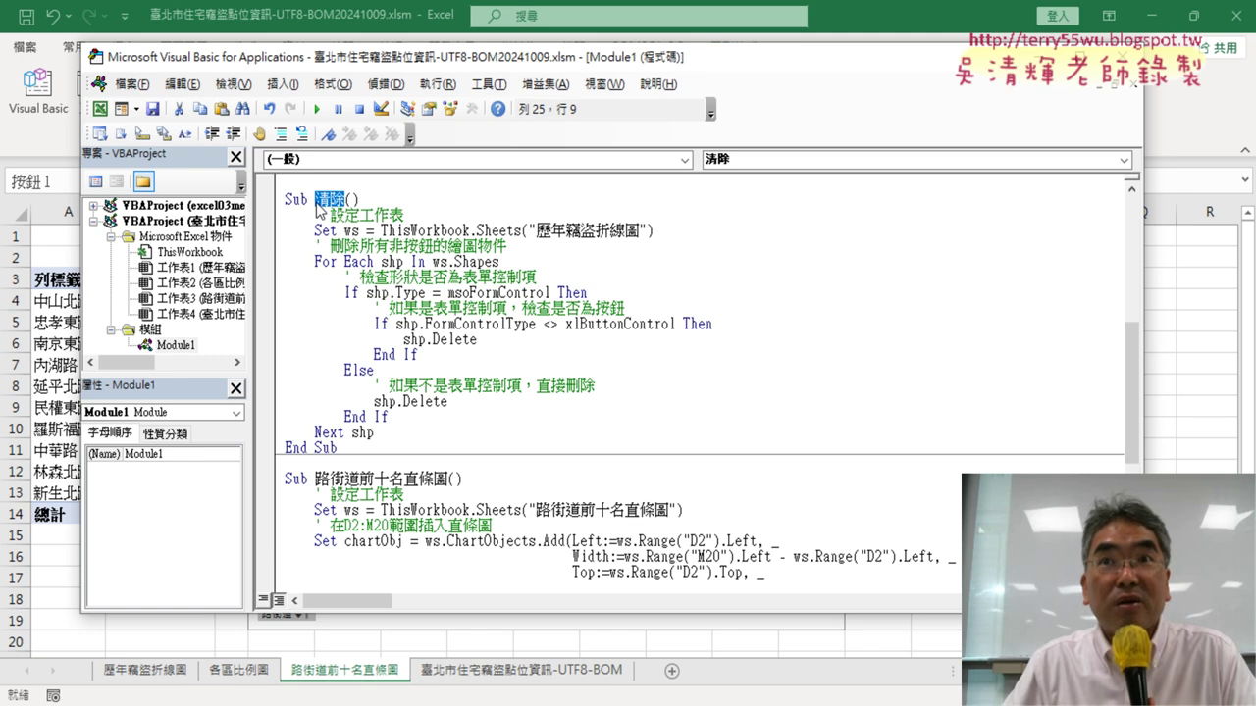
- Duplicate the 清除 procedure below the chart macro and rename the copy 清除2
left_click_drag(337, 448, 283, 199)
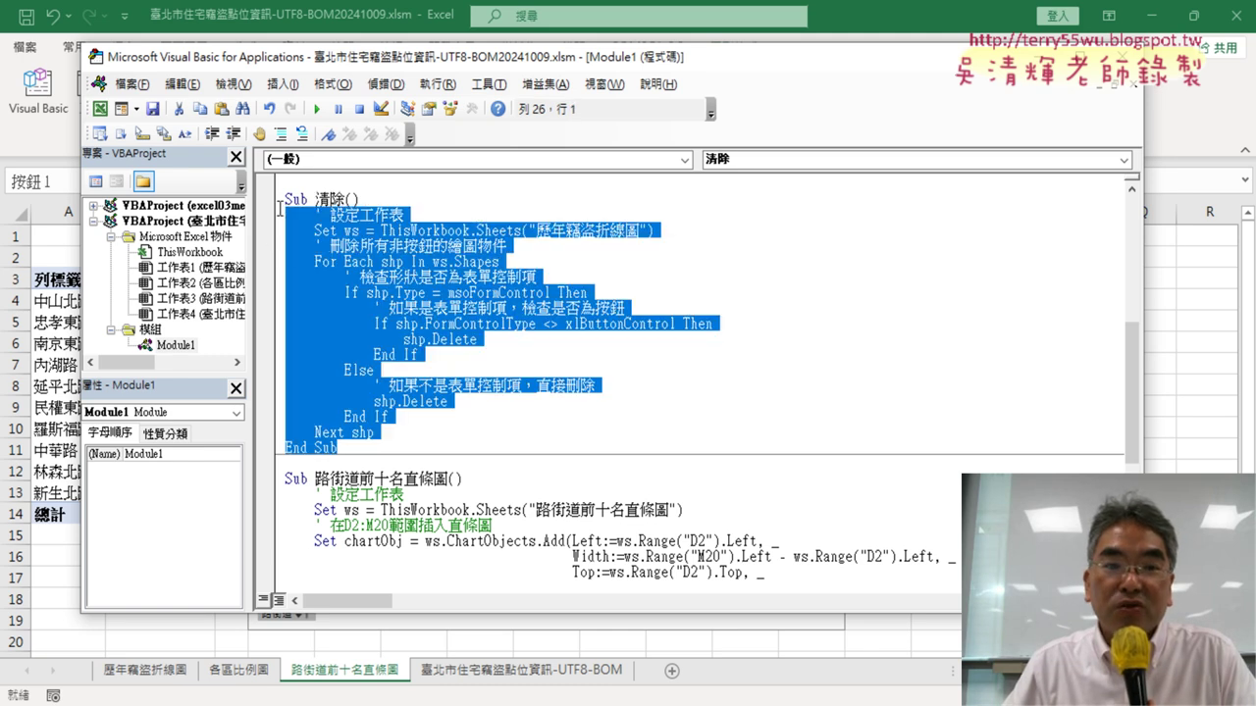
right_click(340, 242)
left_click(377, 267)
scroll(314, 538, "down", 7)
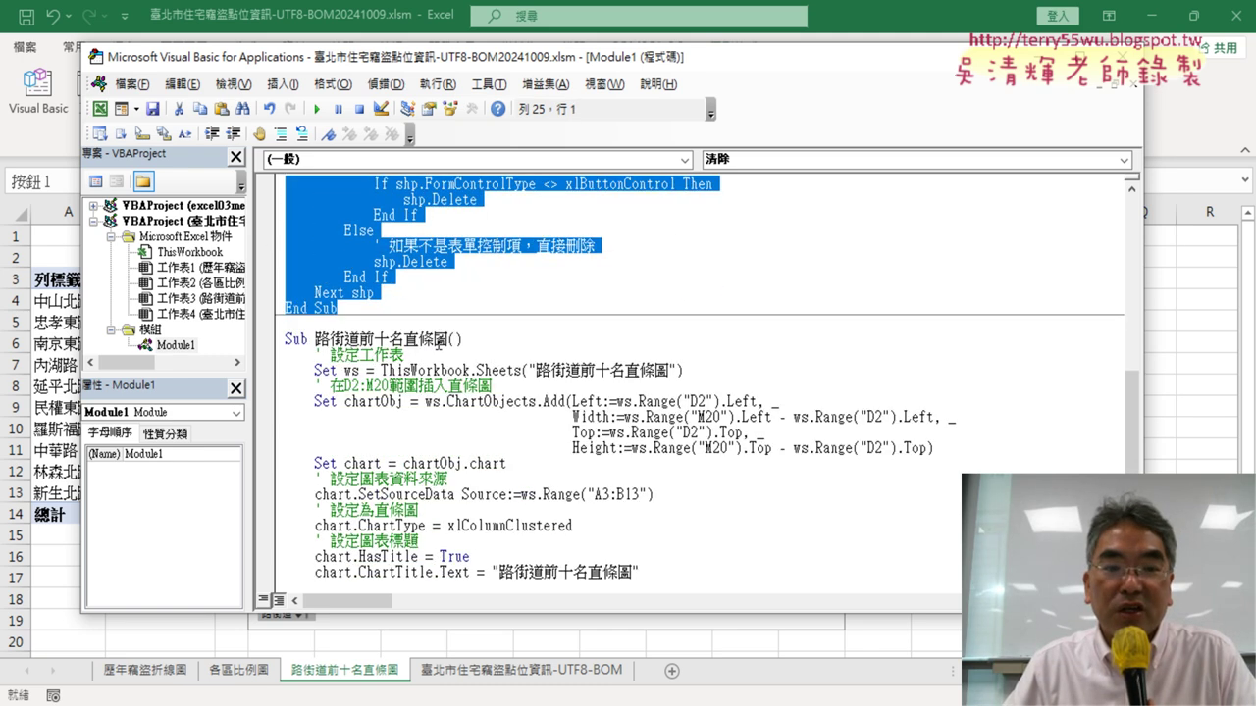
left_click(314, 538)
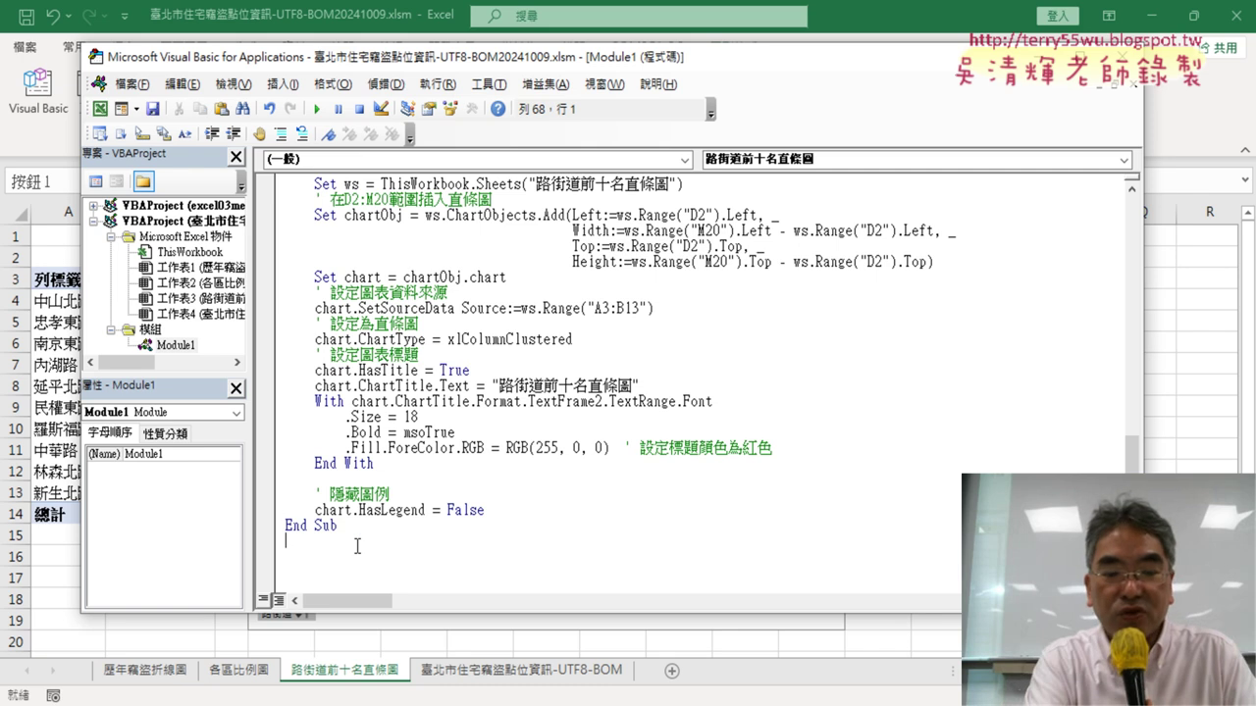
key("ctrl+v")
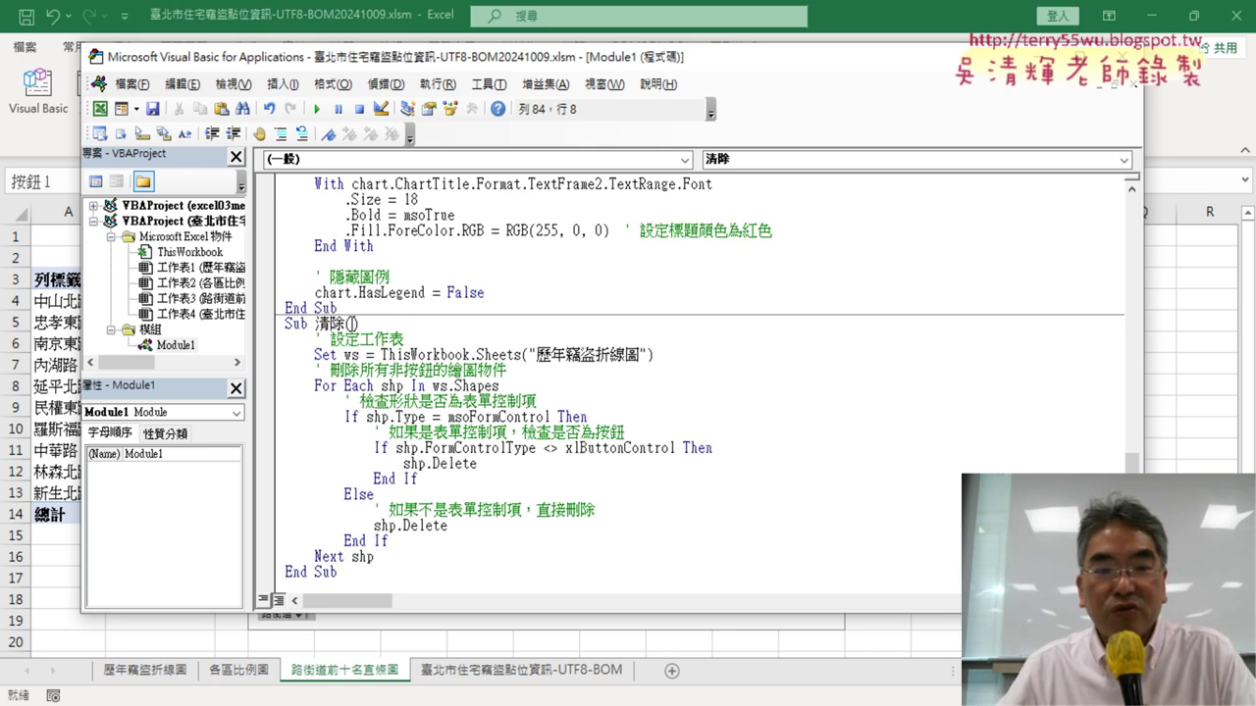
left_click(346, 324)
type("2")
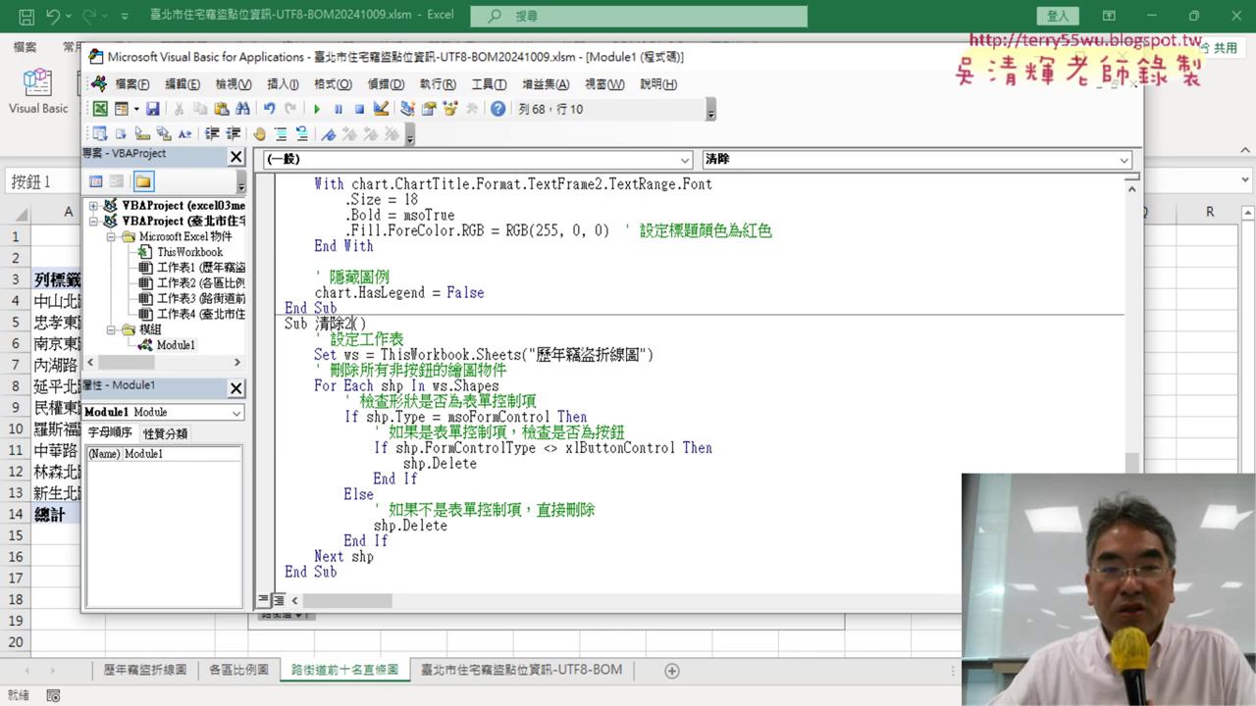
- Replace 清除2's target sheet with 路街道前十名直條圖, copied from the chart title text
scroll(611, 368, "up", 2)
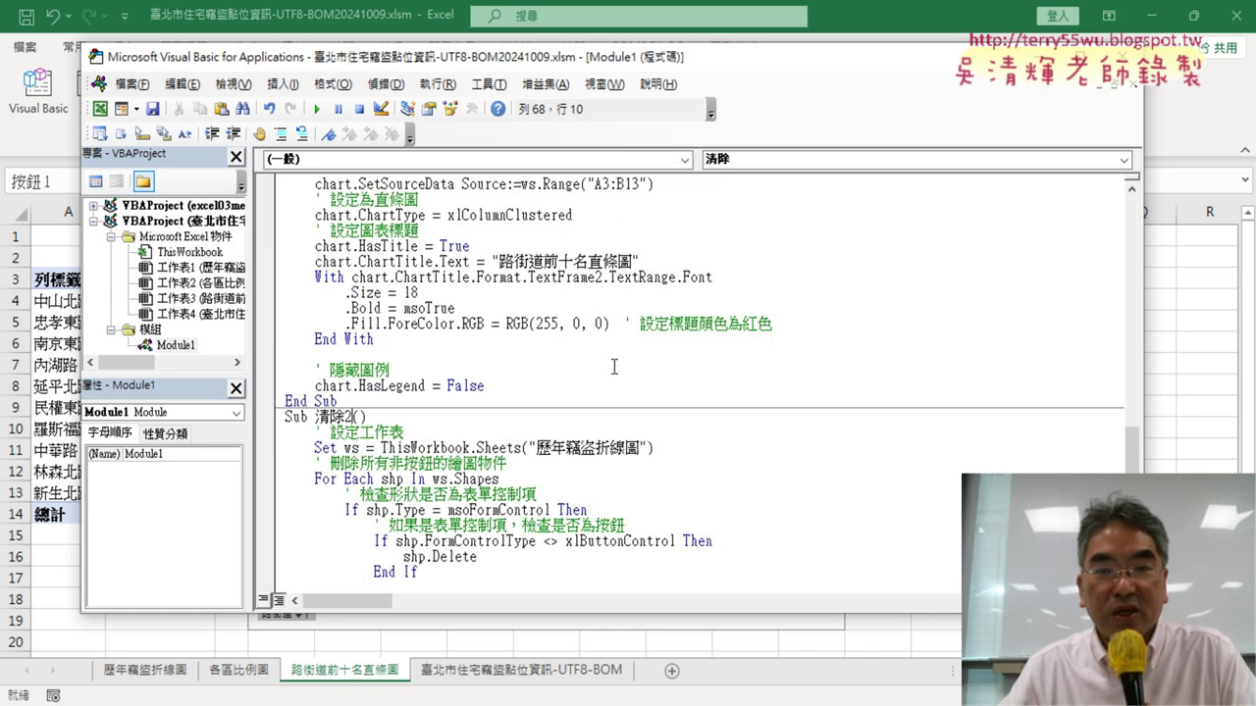
left_click_drag(501, 260, 609, 256)
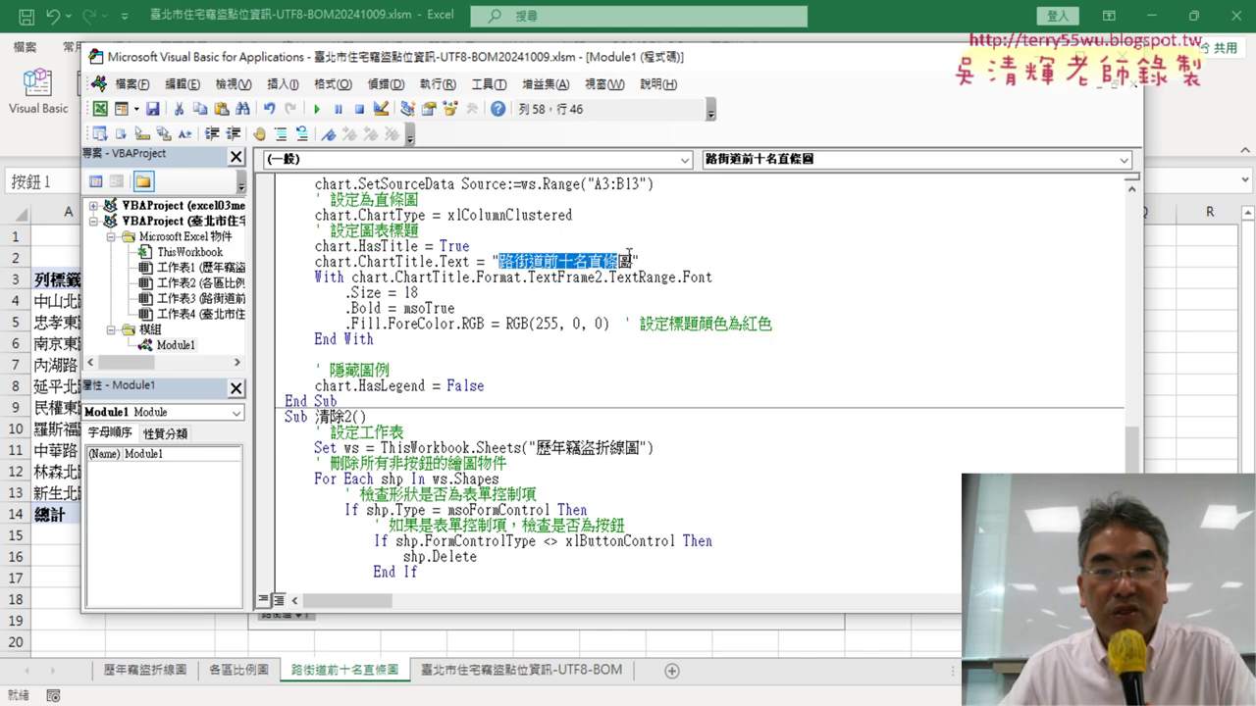
right_click(610, 265)
left_click(637, 293)
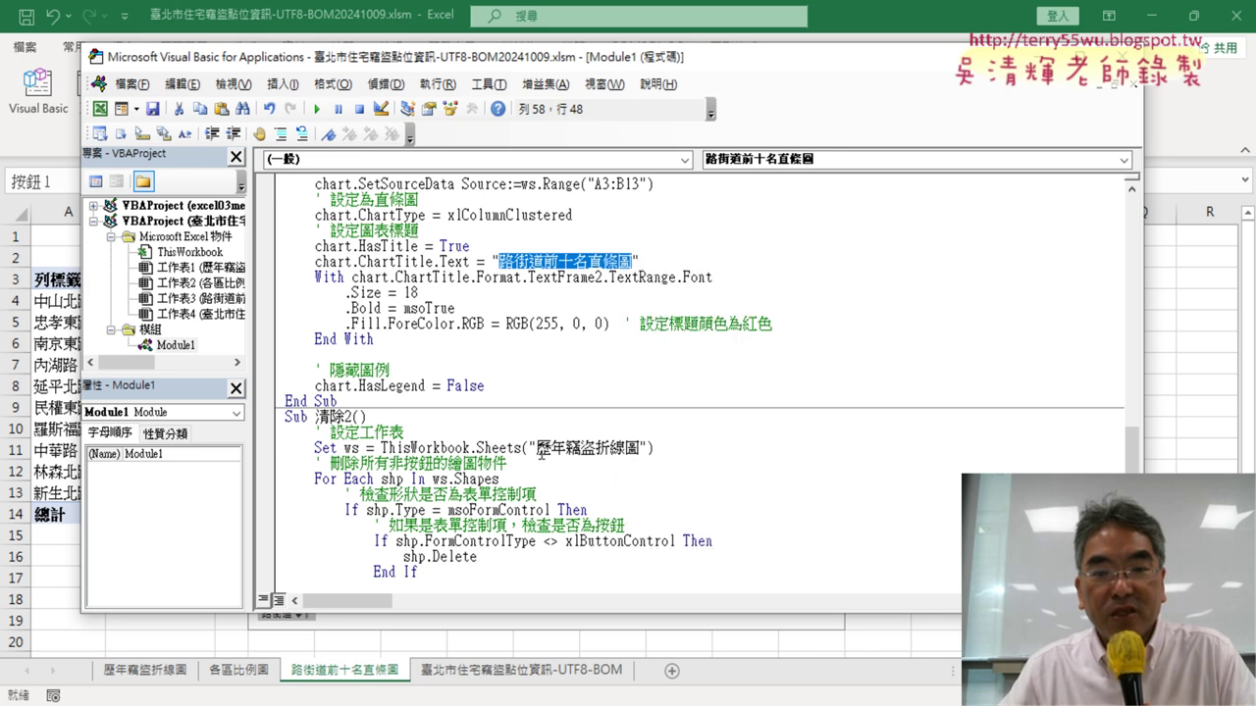
left_click_drag(534, 448, 616, 447)
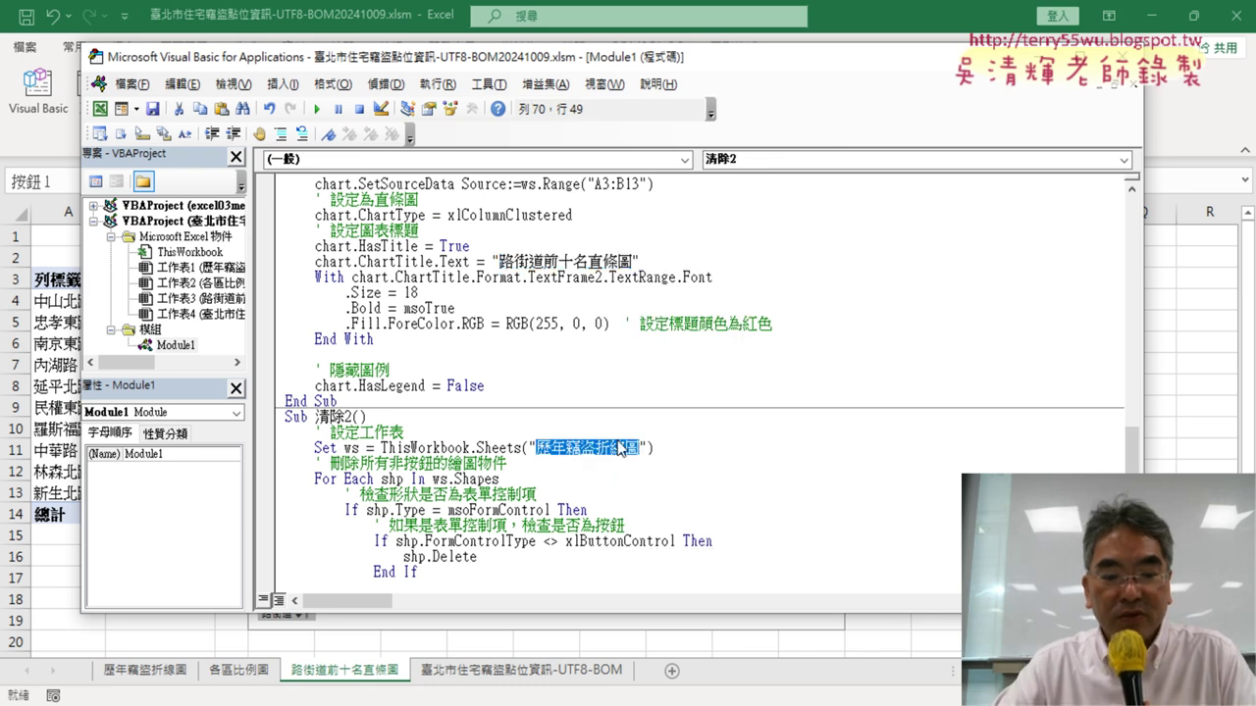
key("ctrl+v")
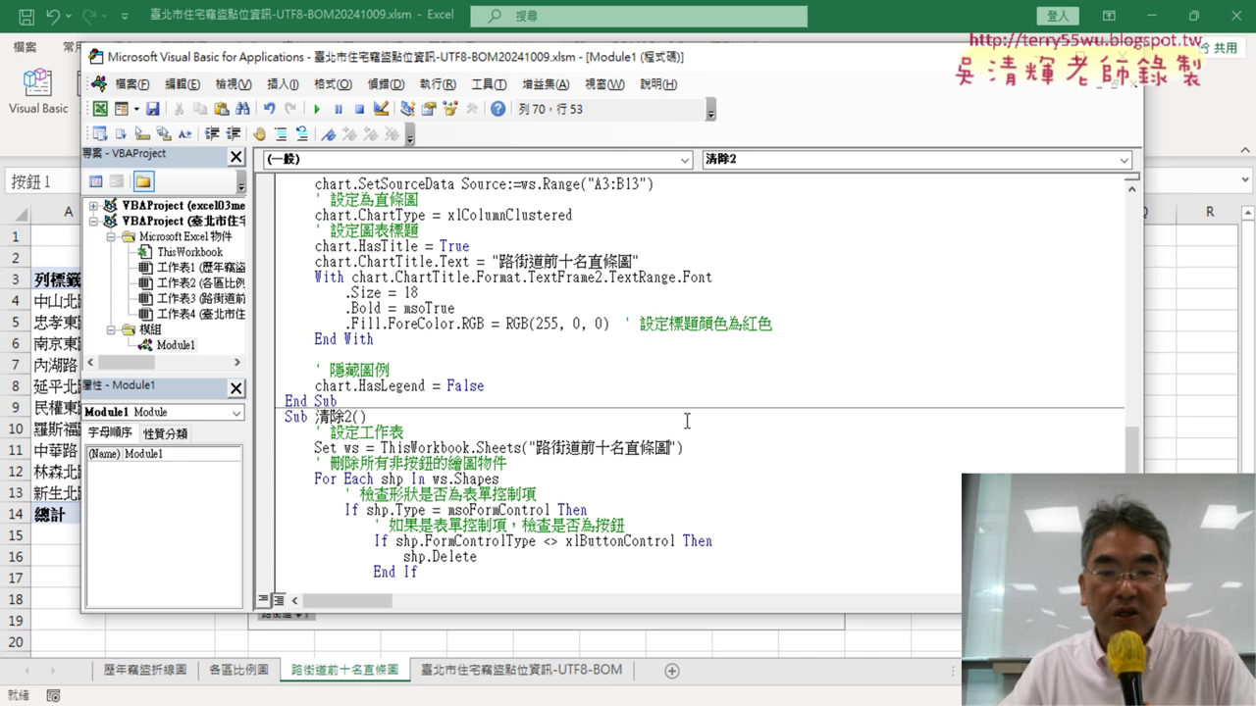
left_click_drag(758, 68, 1183, 85)
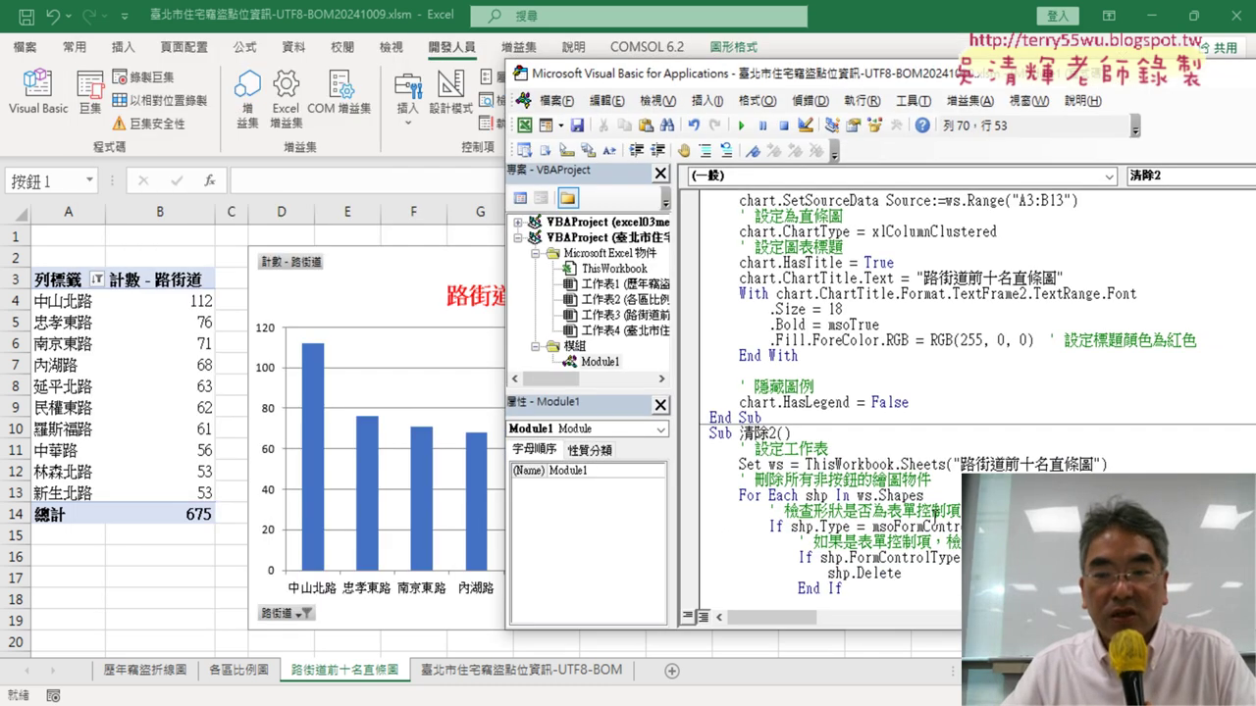
- Run the 清除2 macro to delete the top-ten streets chart and move the code editor aside
left_click(742, 125)
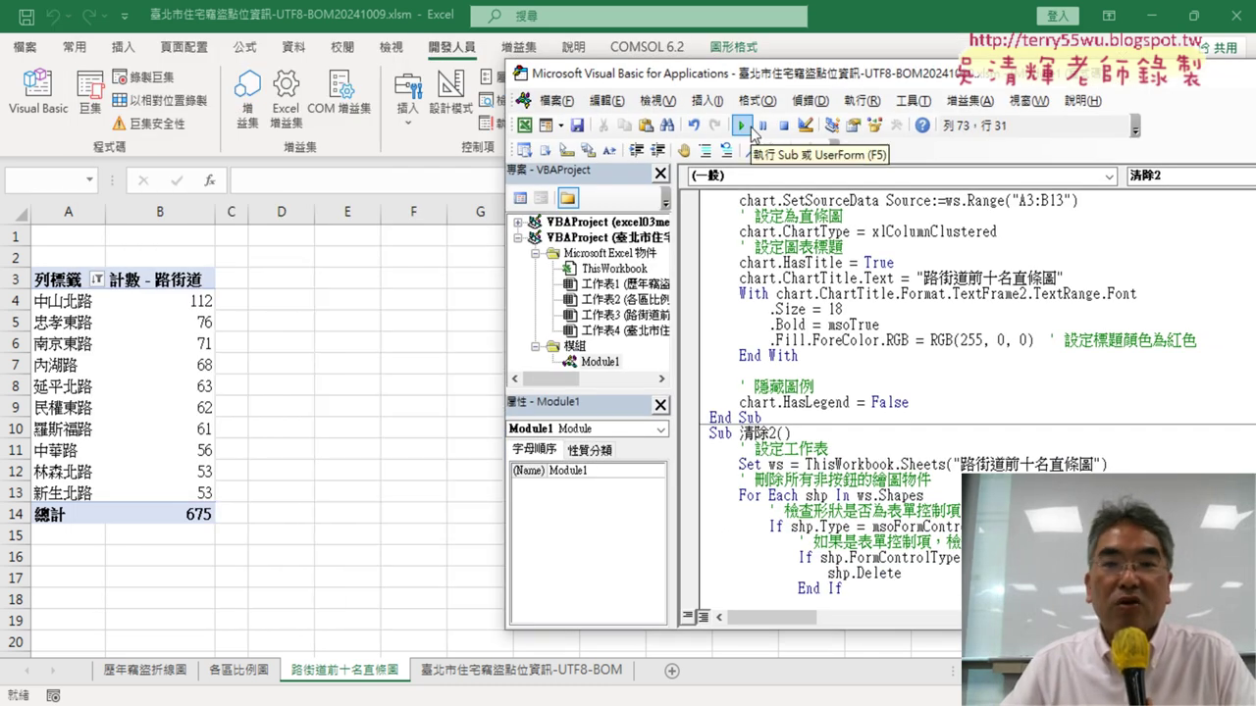
left_click_drag(832, 73, 299, 48)
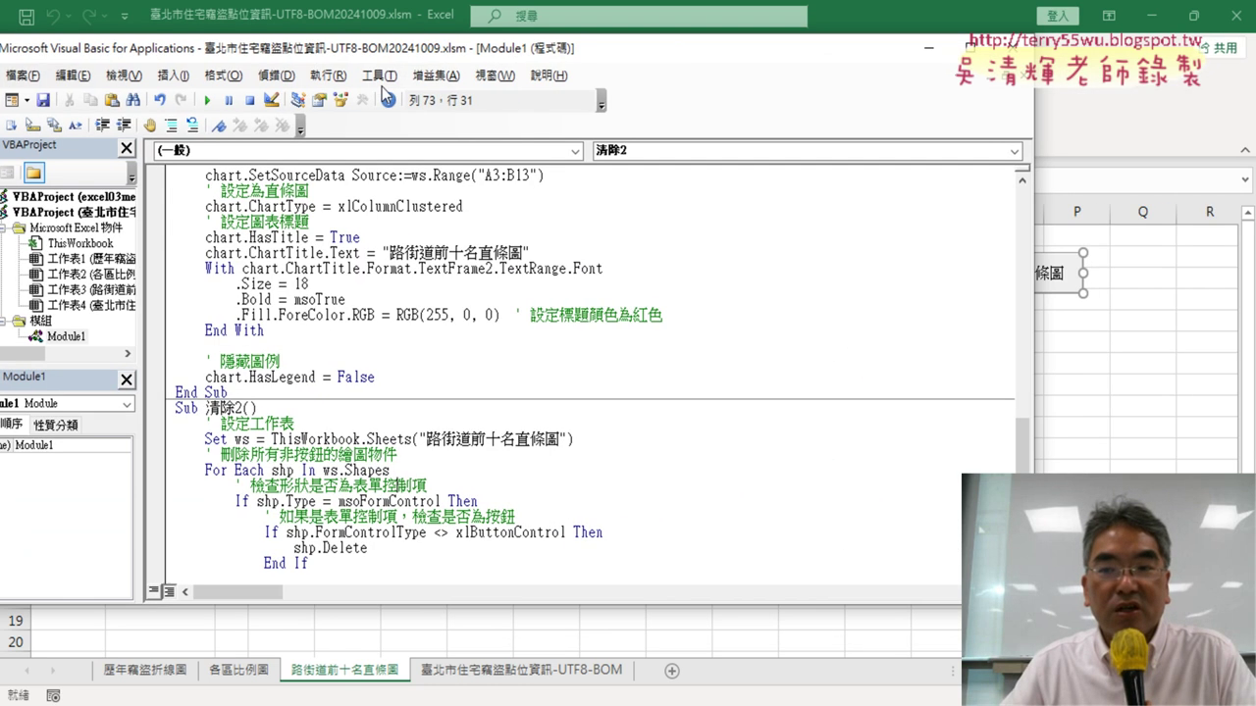
left_click_drag(1032, 349, 783, 350)
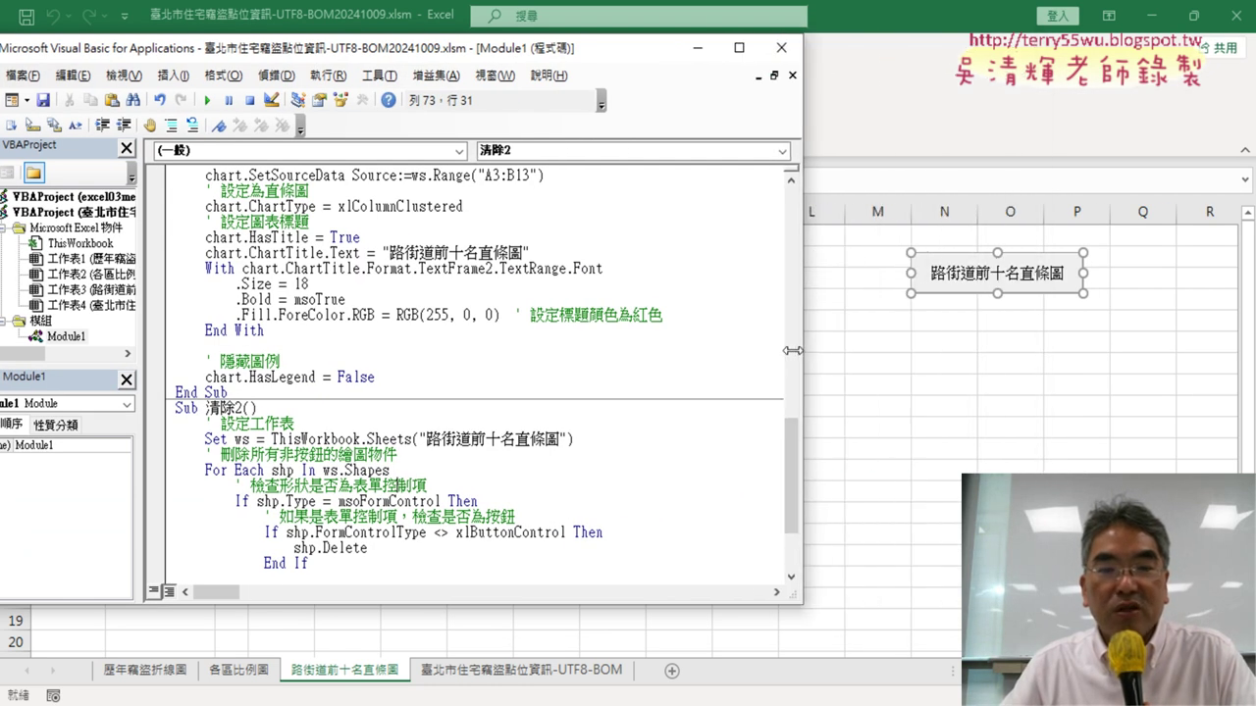
scroll(284, 196, "up", 4)
scroll(290, 211, "up", 4)
scroll(294, 226, "up", 2)
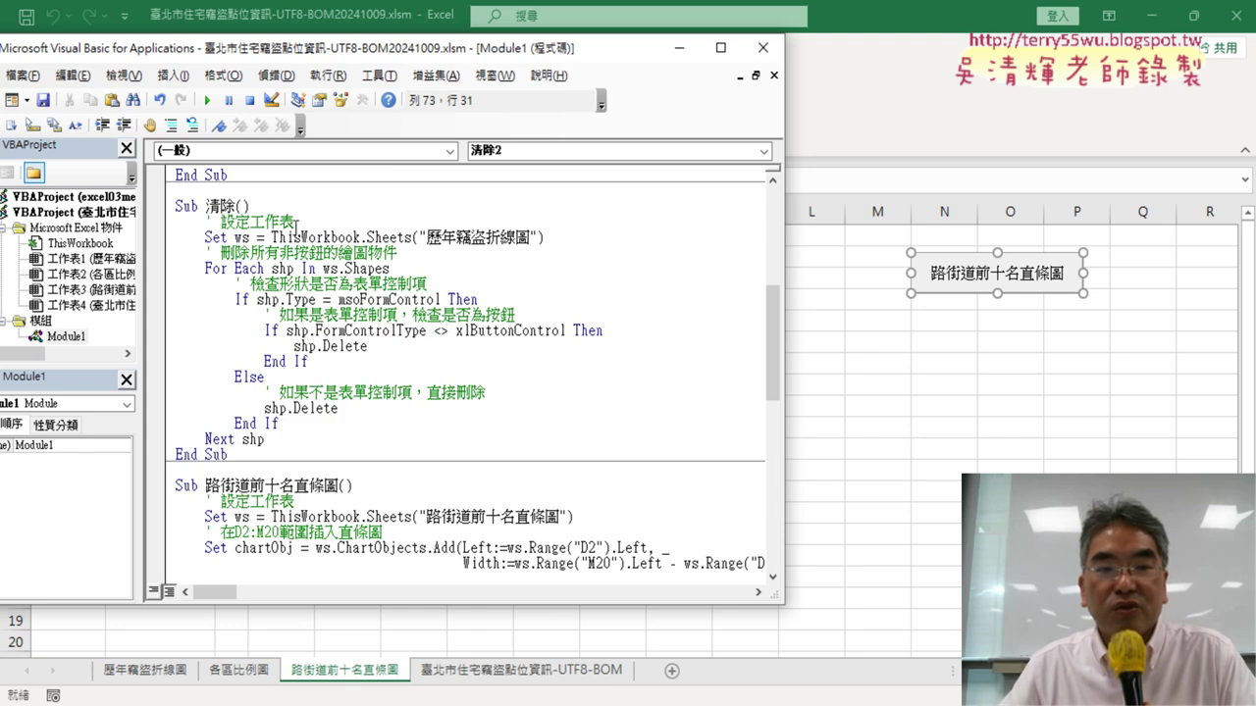
scroll(281, 239, "down", 2)
scroll(370, 301, "up", 2)
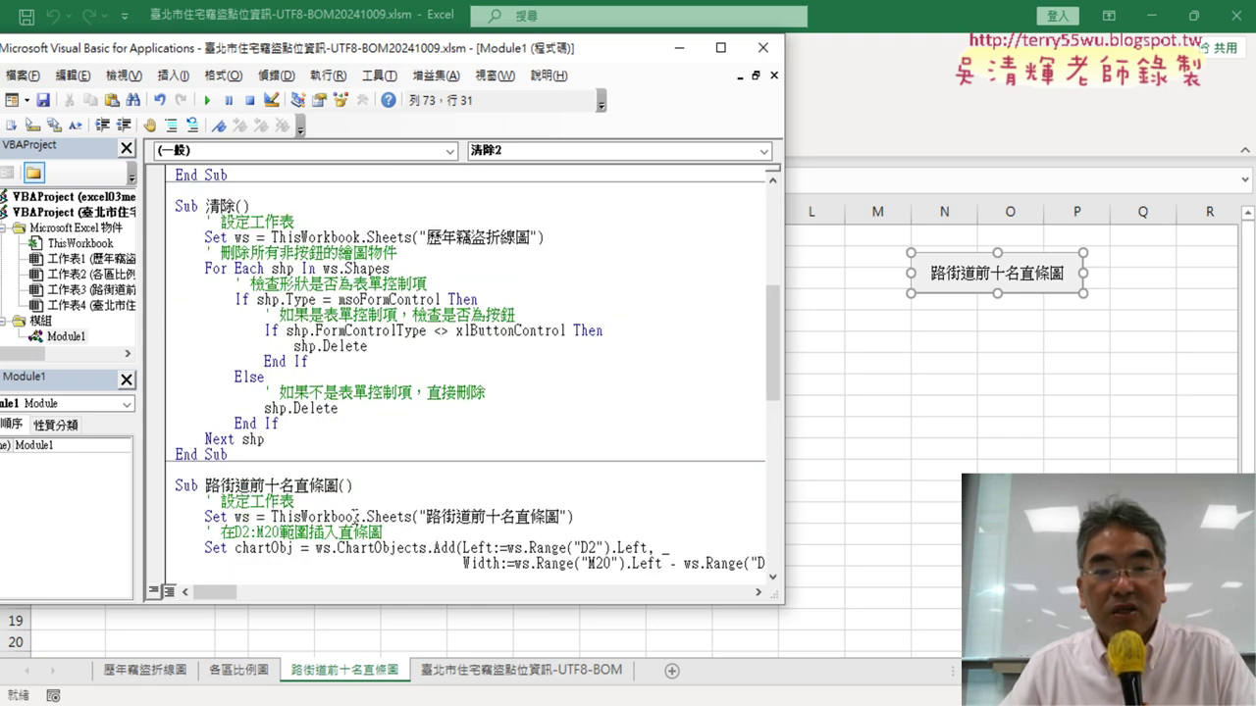
scroll(355, 517, "down", 6)
scroll(681, 393, "down", 2)
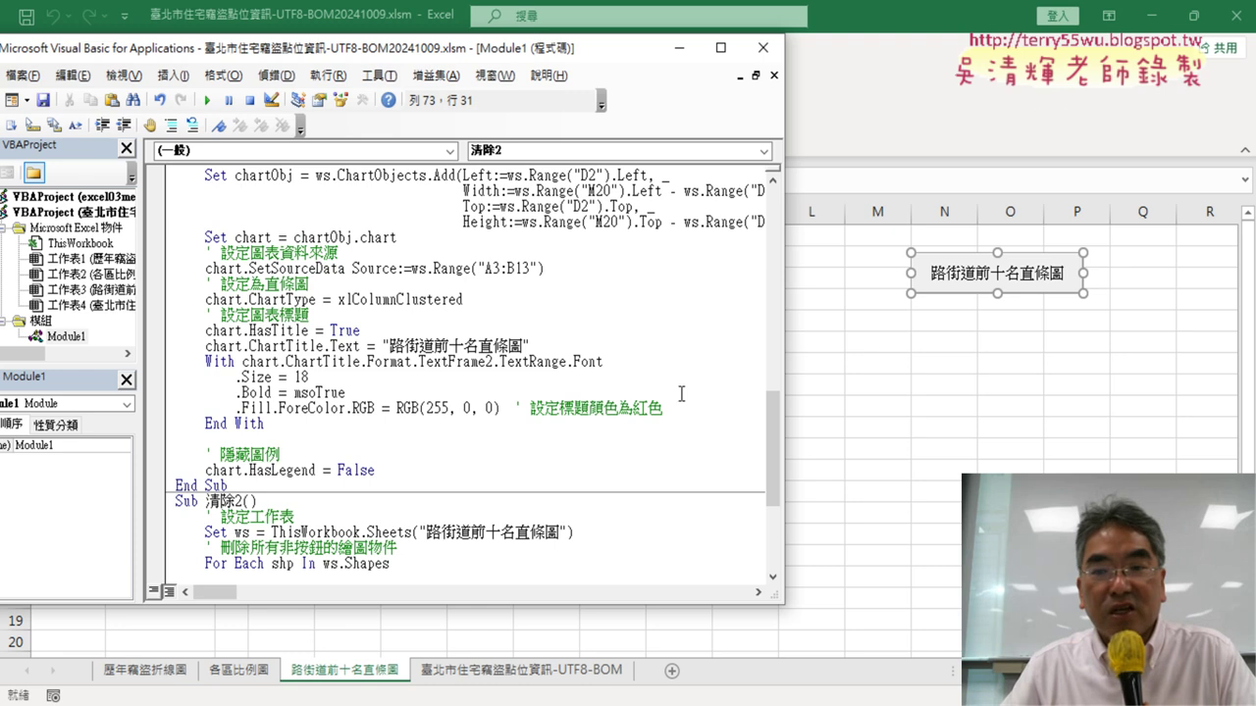
- Back on the worksheet, duplicate the 路街道前十名直條圖 chart button just below it
left_click(980, 349)
right_click(976, 277)
key("Escape")
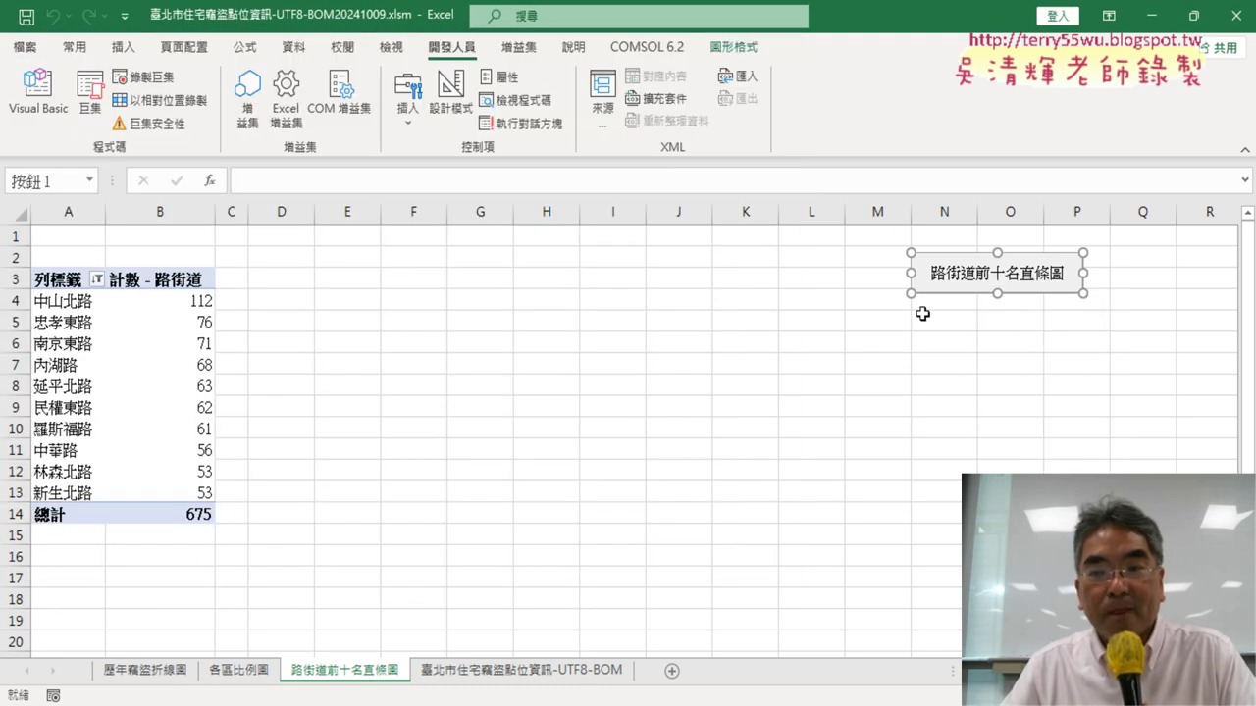
left_click_drag(915, 305, 942, 308)
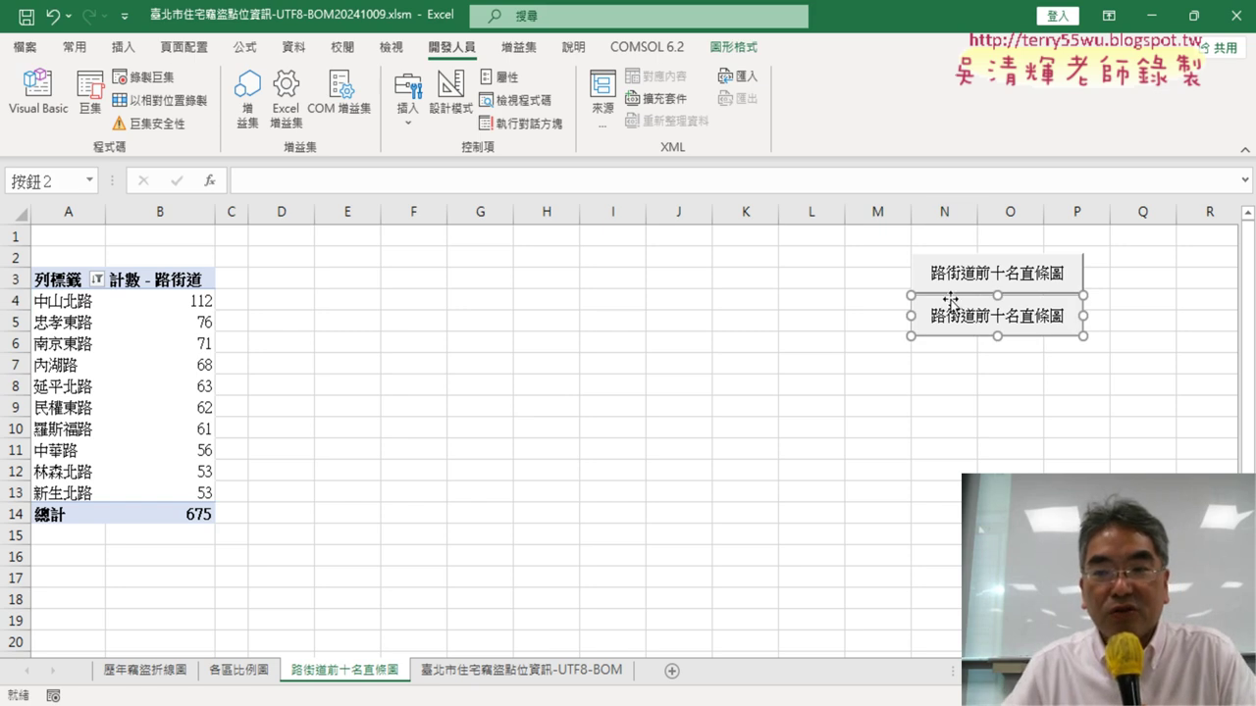
- Nudge the copied button lower and assign it the 清除2 macro
left_click_drag(951, 300, 950, 312)
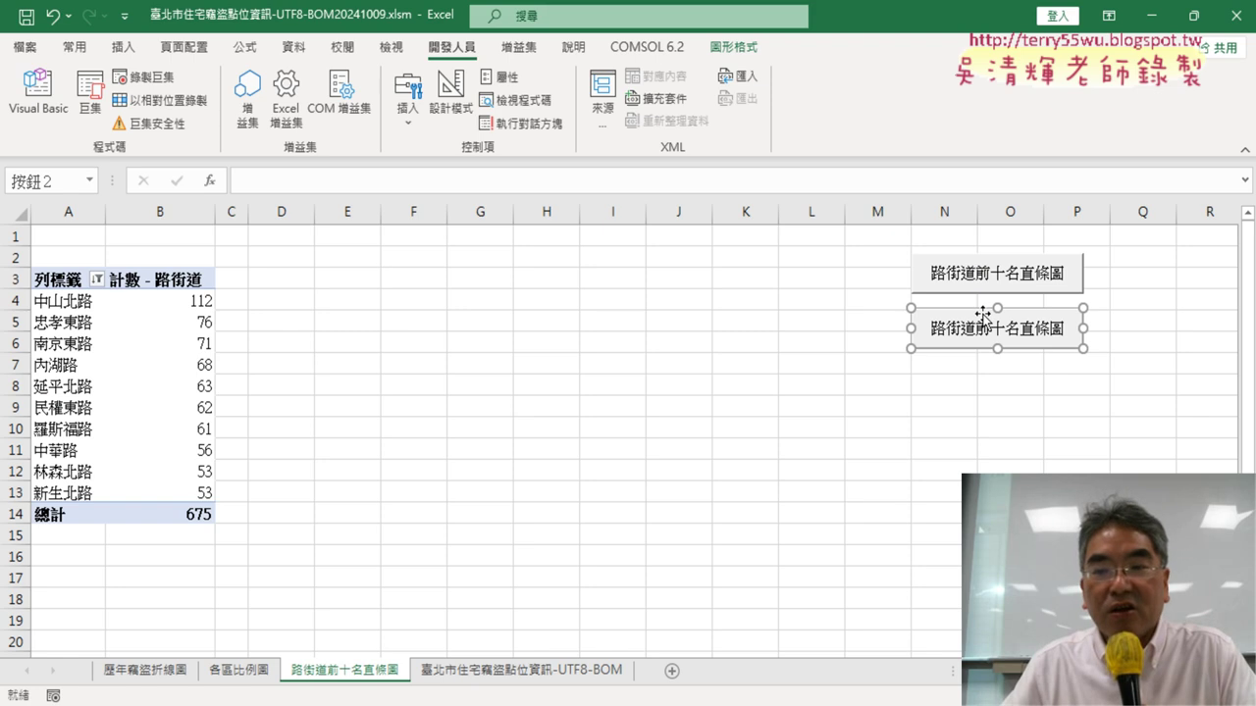
right_click(981, 314)
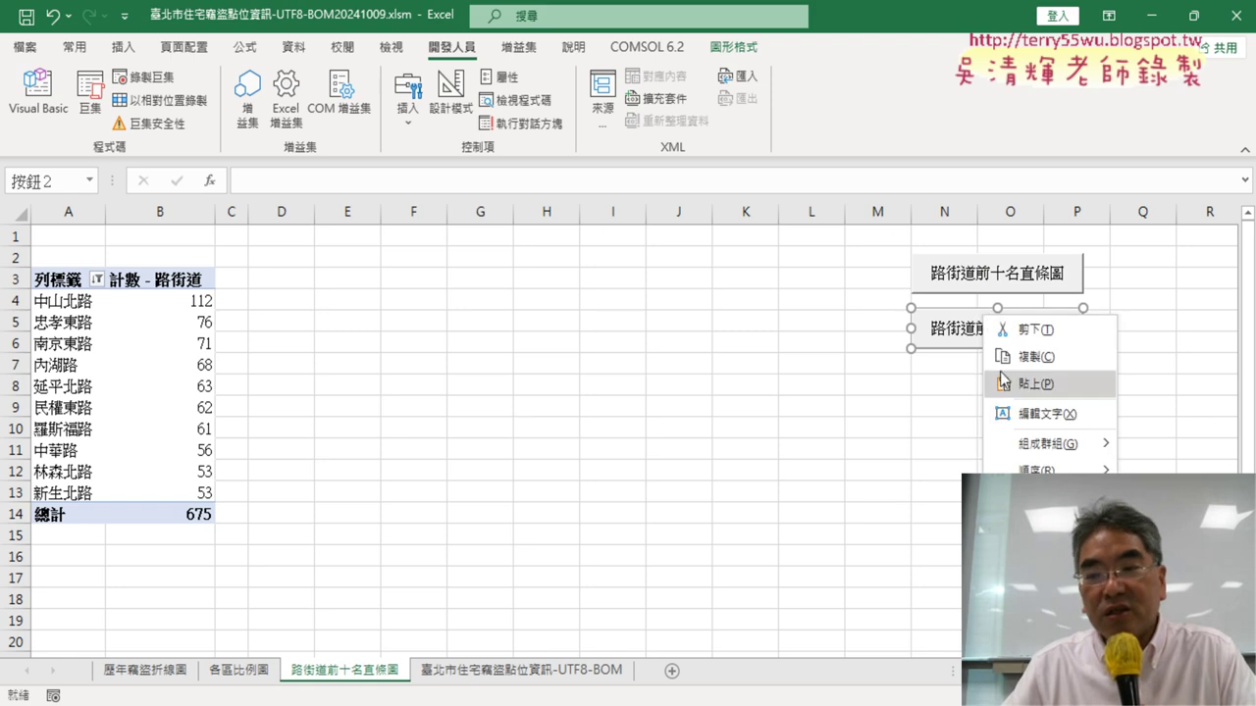
left_click(1040, 501)
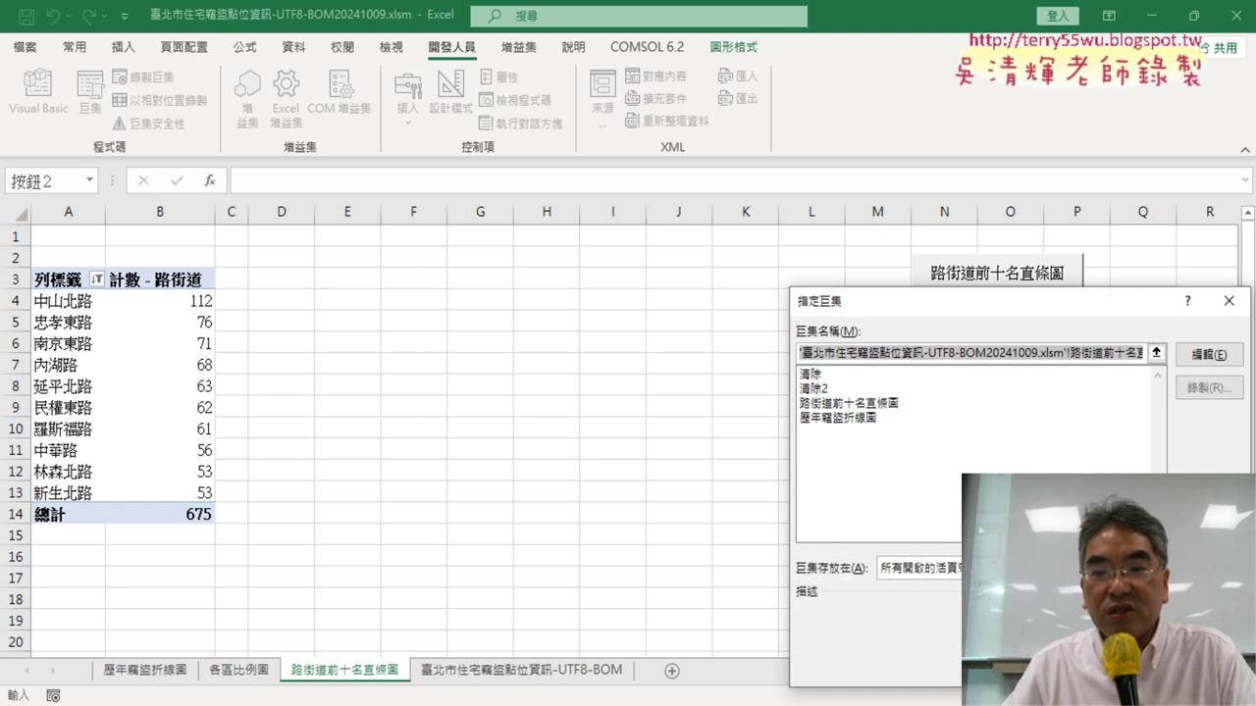
left_click(842, 389)
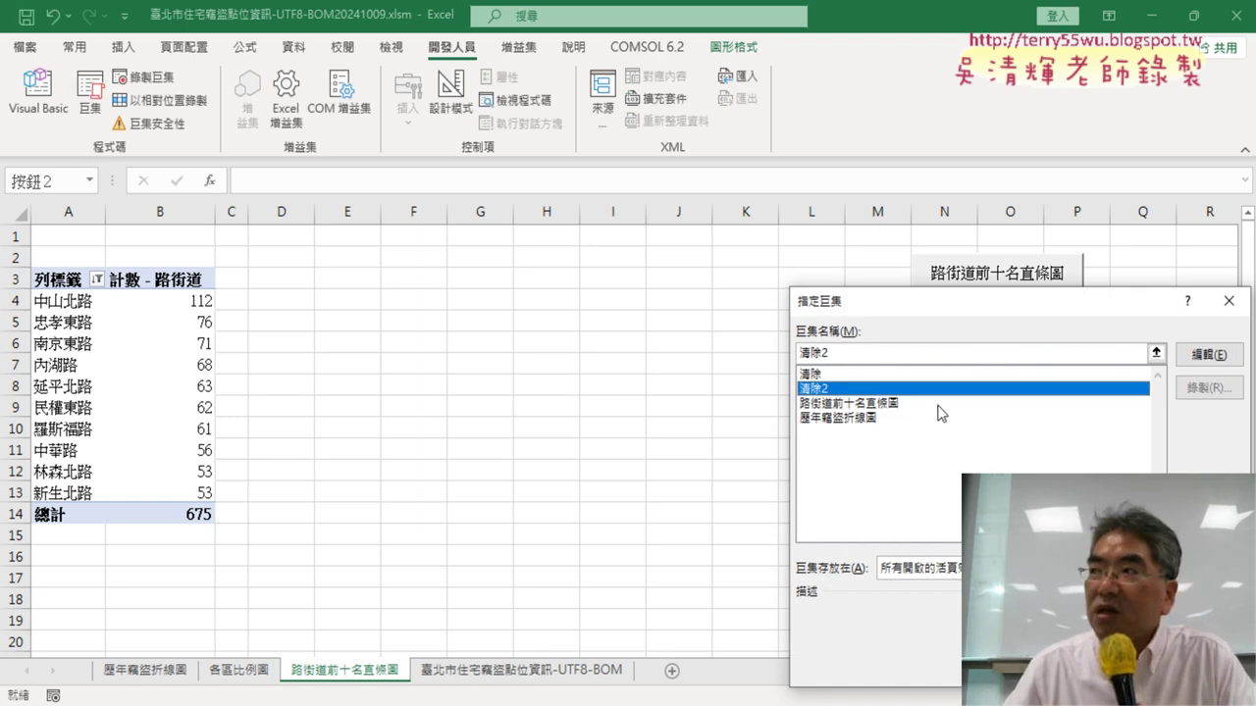
double_click(822, 354)
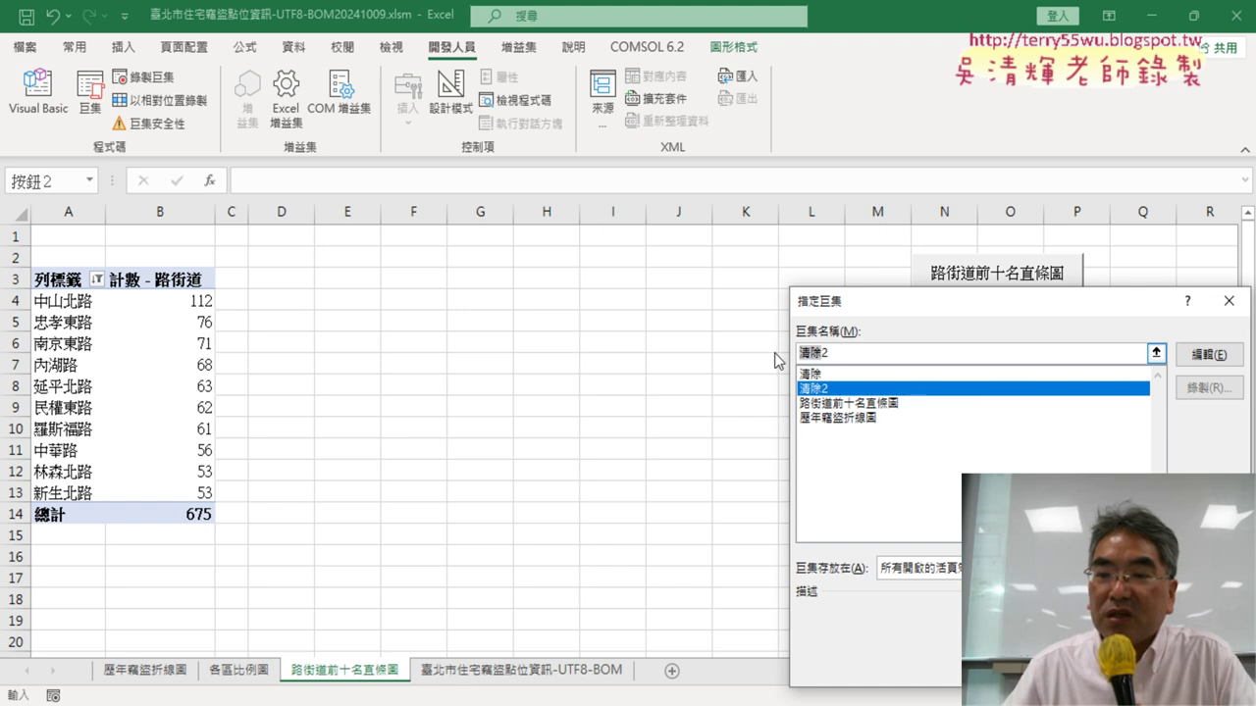
right_click(808, 354)
left_click(858, 391)
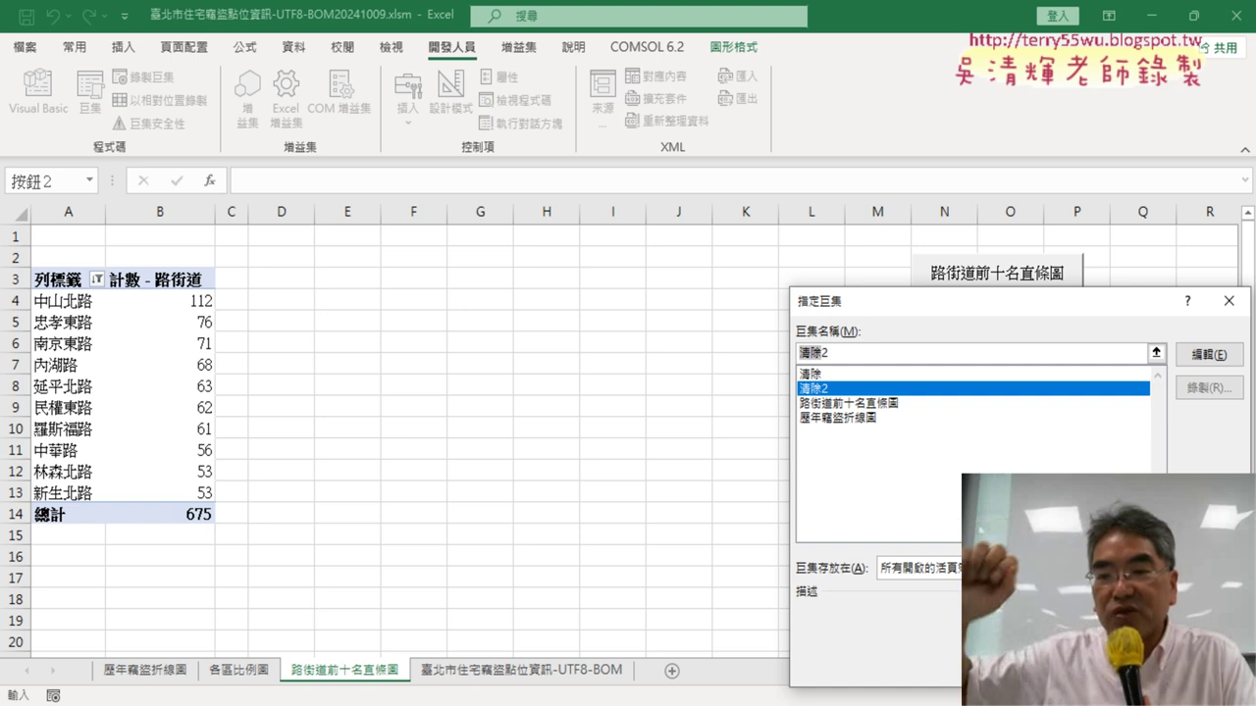
key("Return")
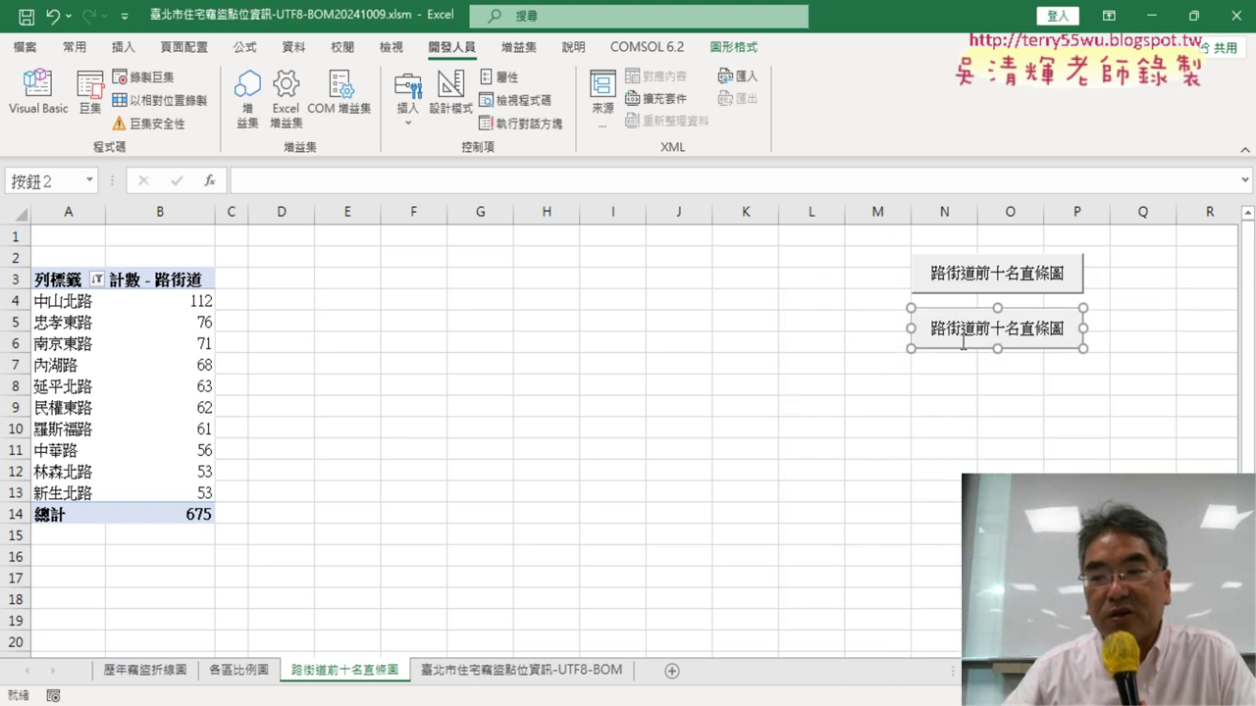
- Replace the copied button's caption with 清除
key("Delete")
key("Delete")
key("Delete")
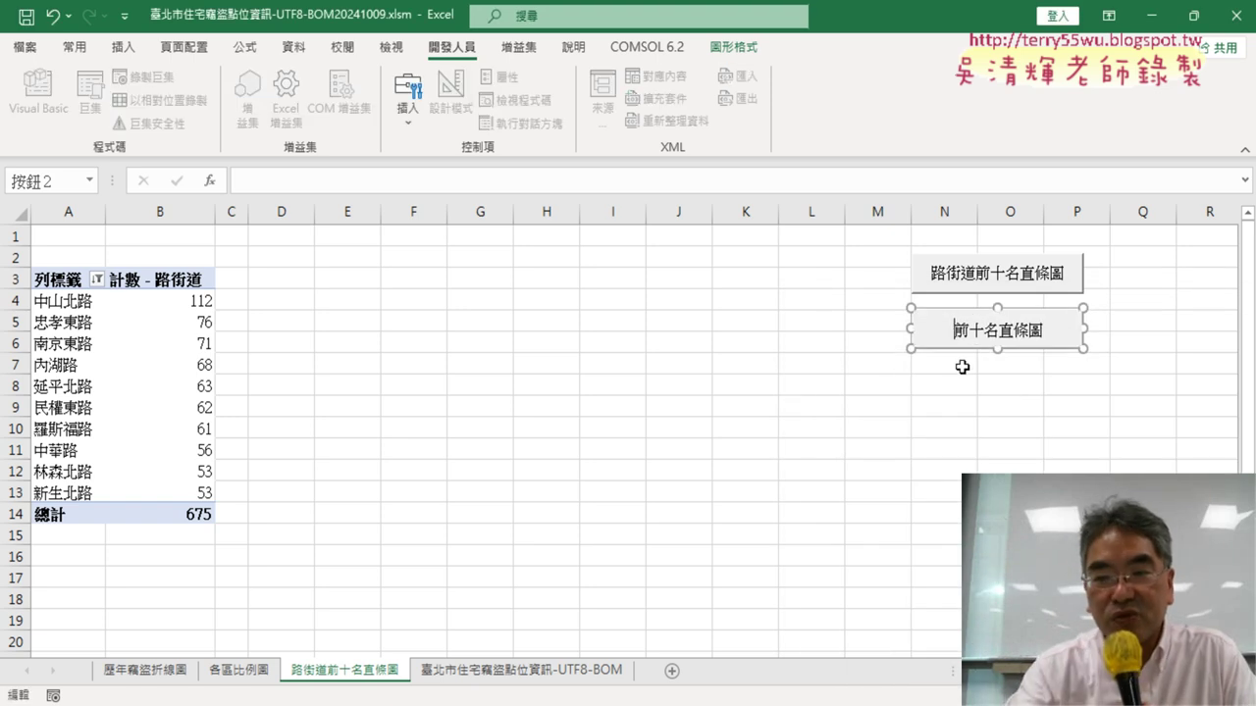
key("Delete")
key("Delete")
key("Delete")
key("Delete")
key("Delete")
key("Delete")
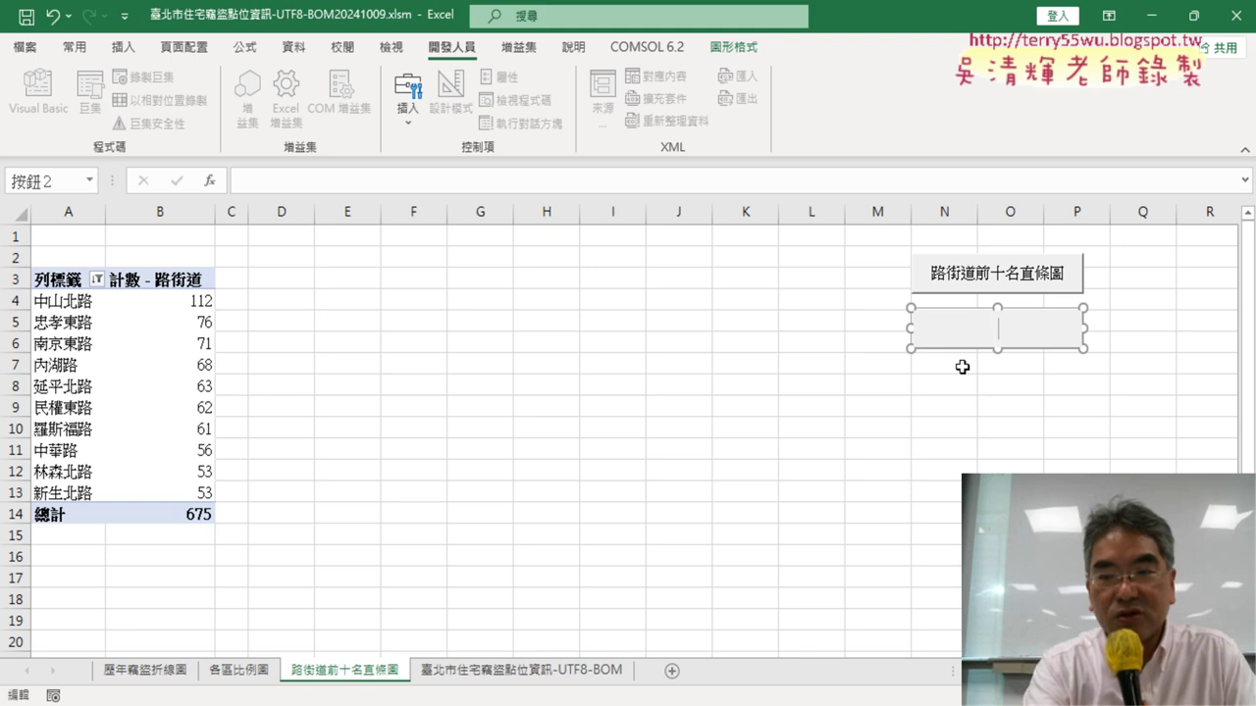
type("清除")
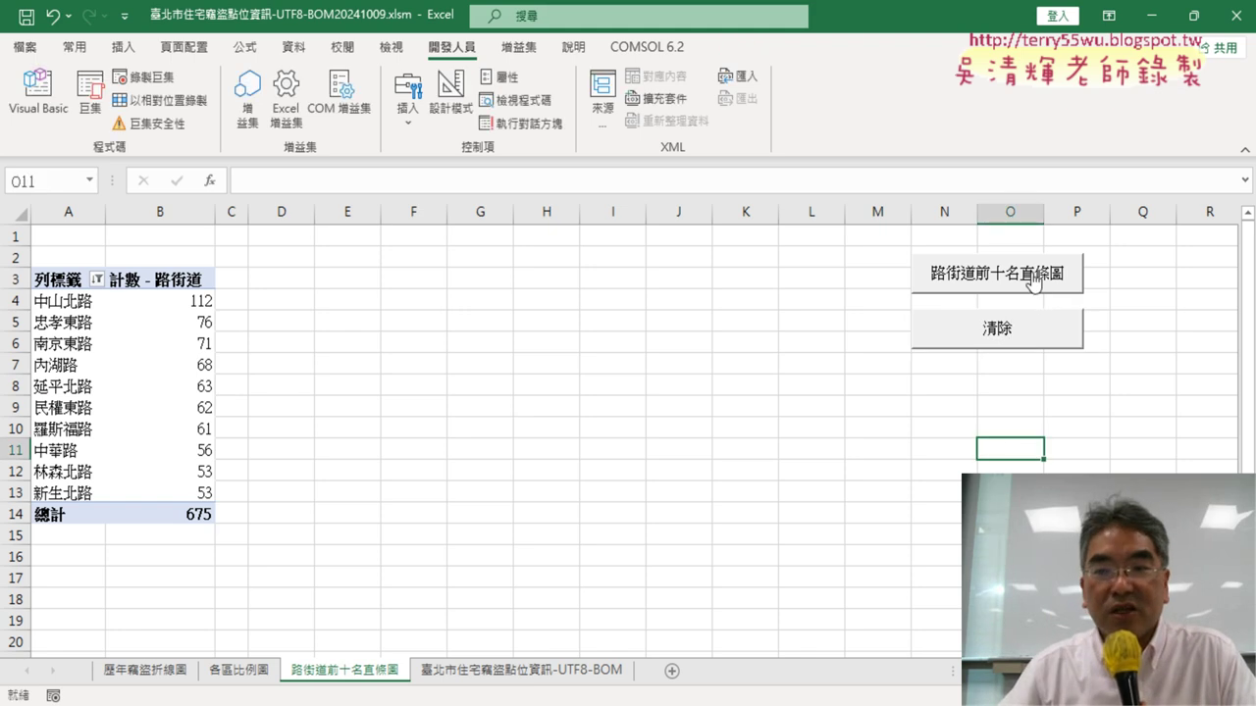
- Alternate the chart and 清除 buttons repeatedly, ending with the top-ten streets chart drawn
left_click(1033, 280)
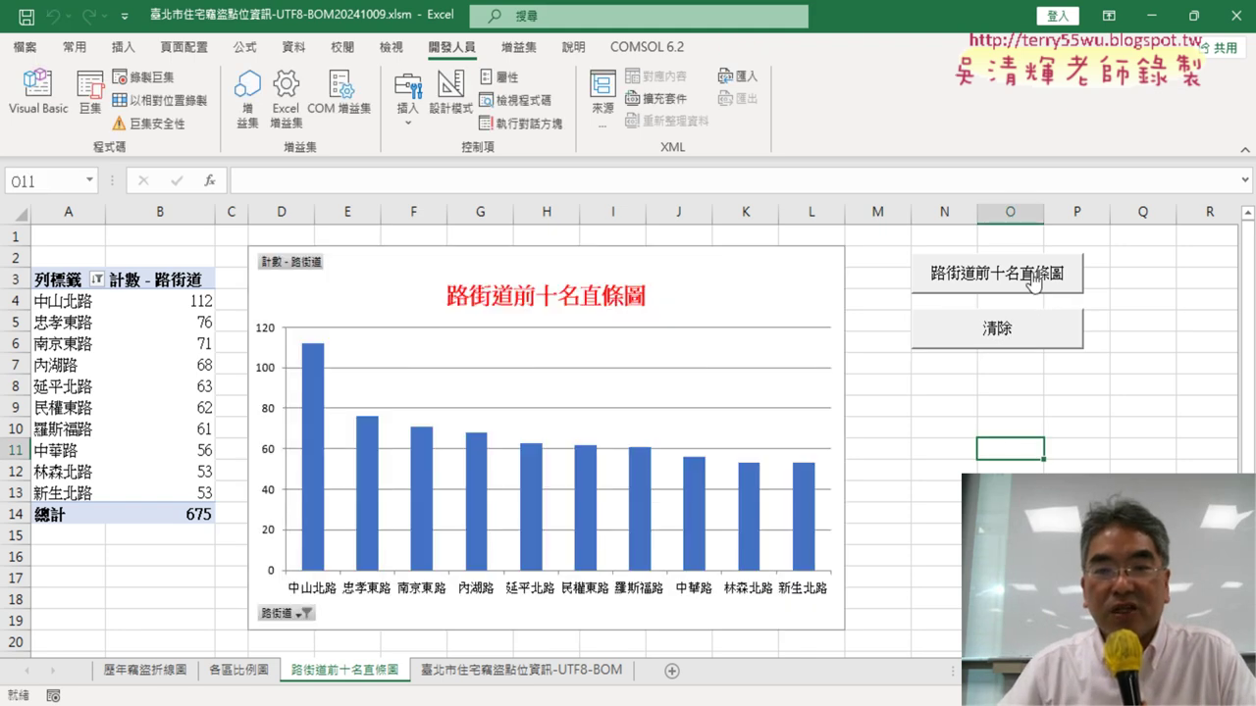
left_click(1021, 334)
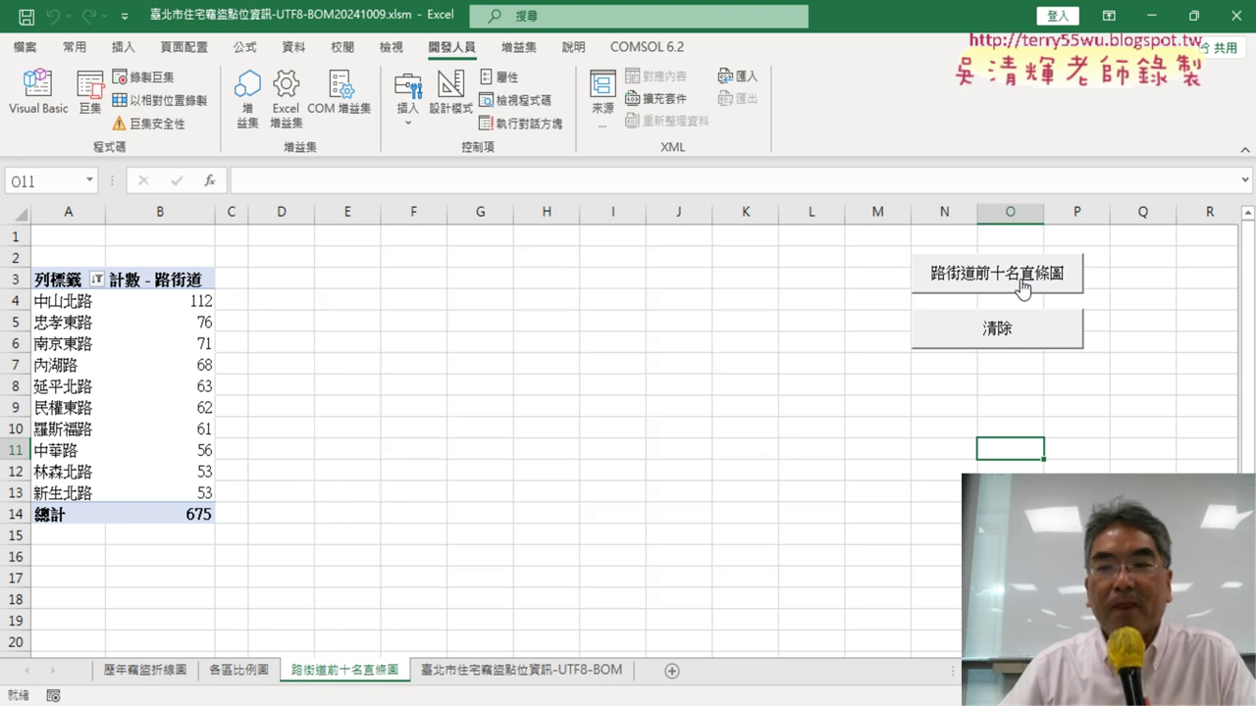
left_click(1023, 287)
left_click(1019, 326)
left_click(1018, 289)
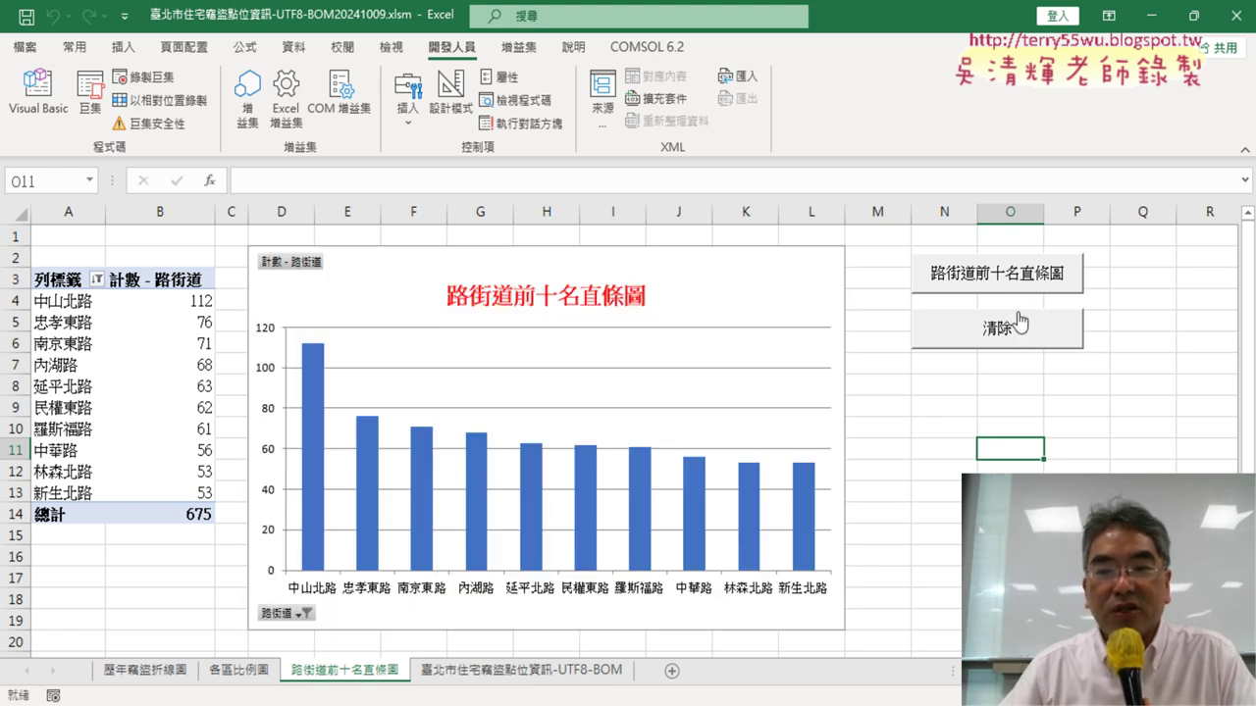
left_click(1017, 331)
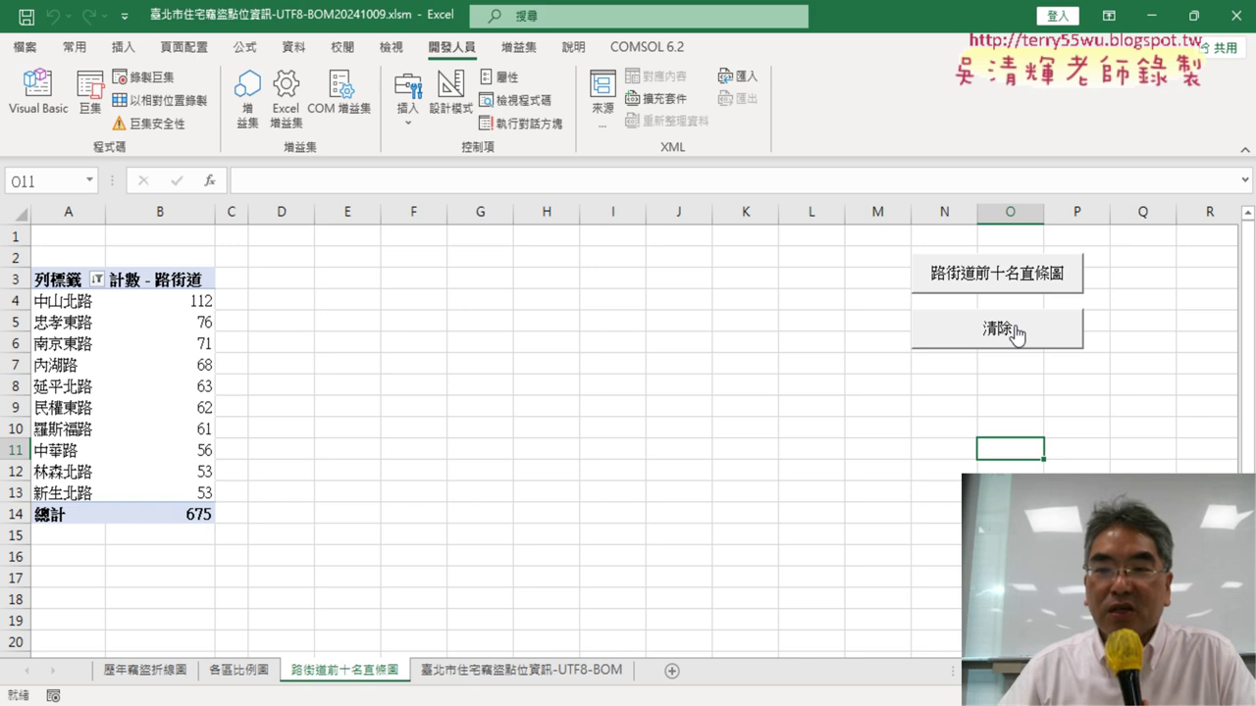
left_click(953, 288)
left_click(996, 332)
left_click(1002, 276)
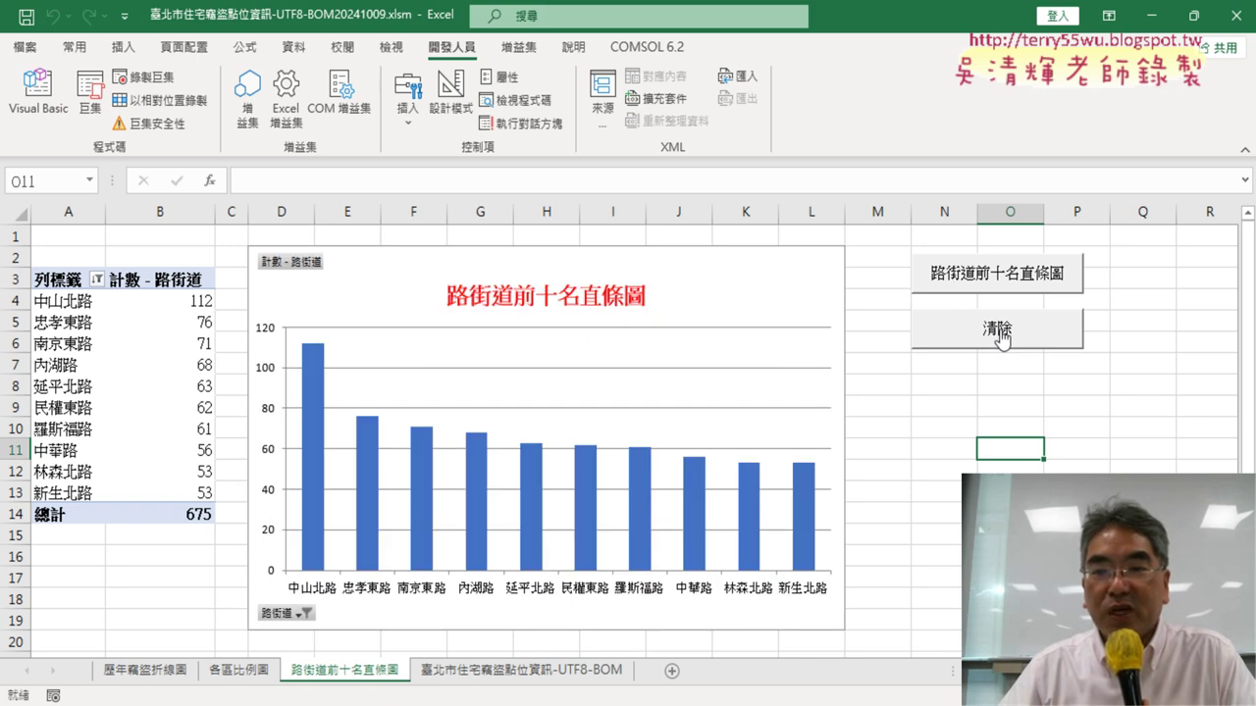
left_click(1003, 331)
left_click(1009, 286)
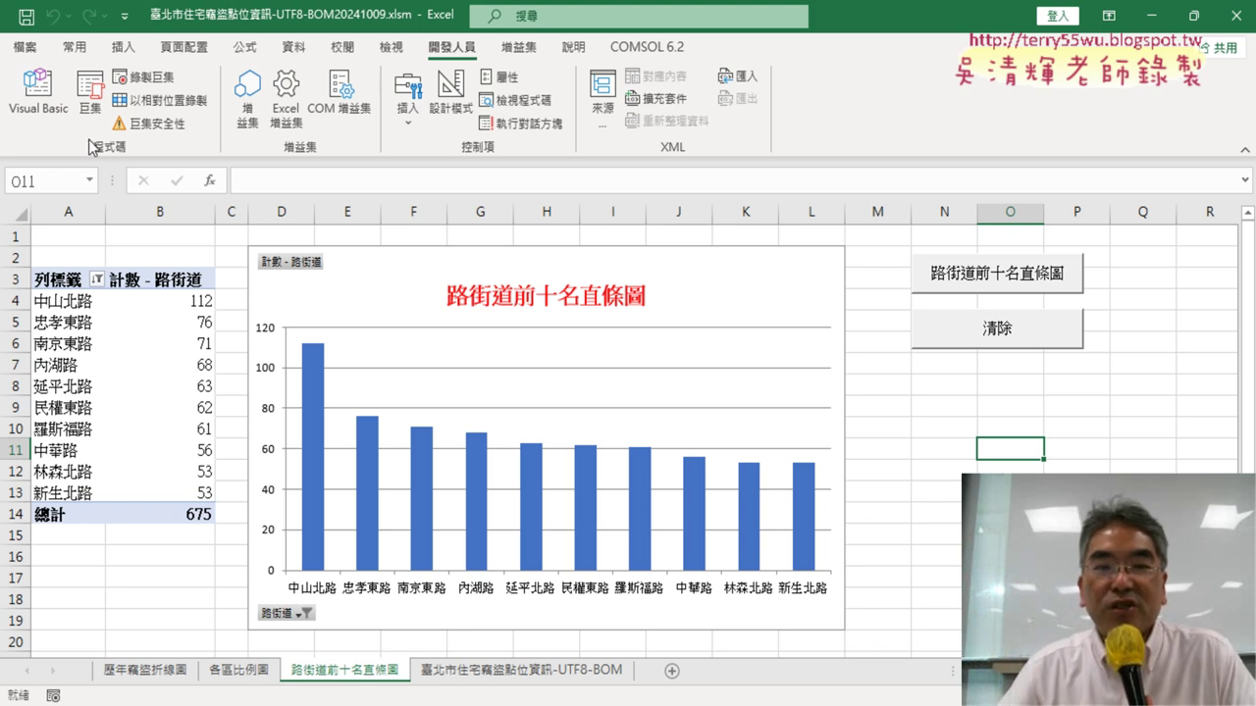
- Highlight the chart Width calculation (M20 part) in the macro code, then return to 歷年竊盜折線圖
left_click(52, 110)
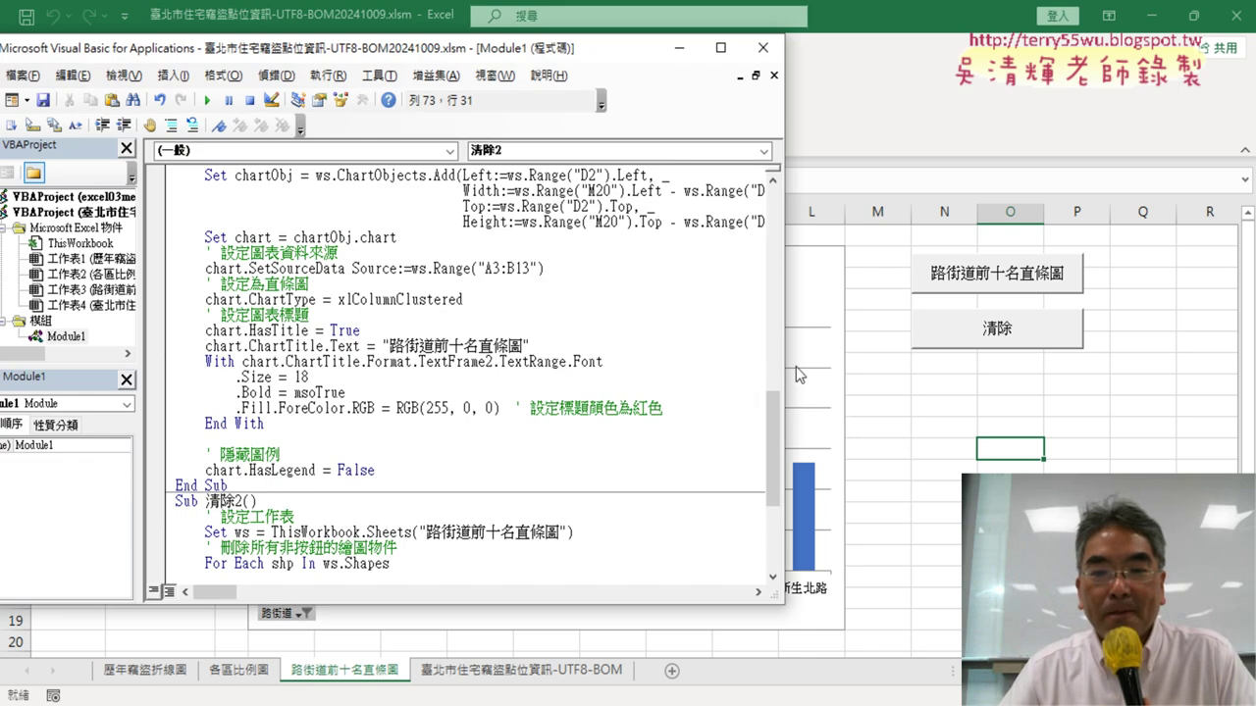
left_click_drag(785, 366, 1198, 417)
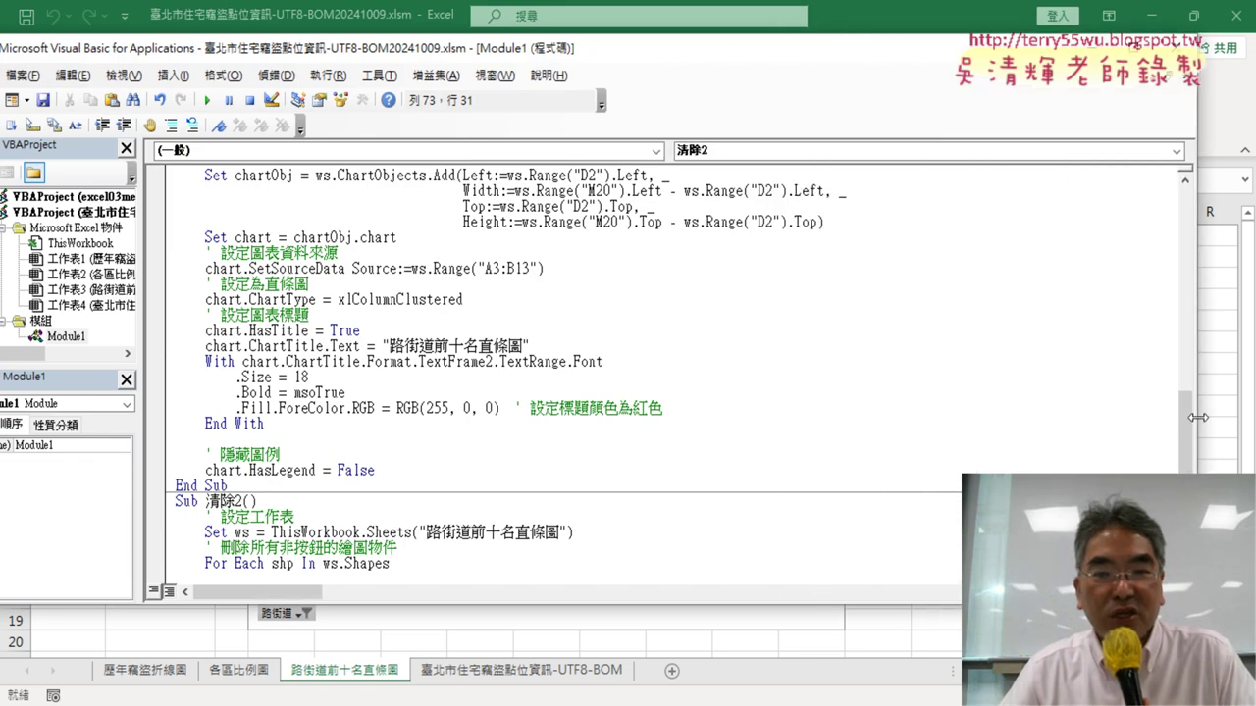
scroll(768, 391, "up", 1)
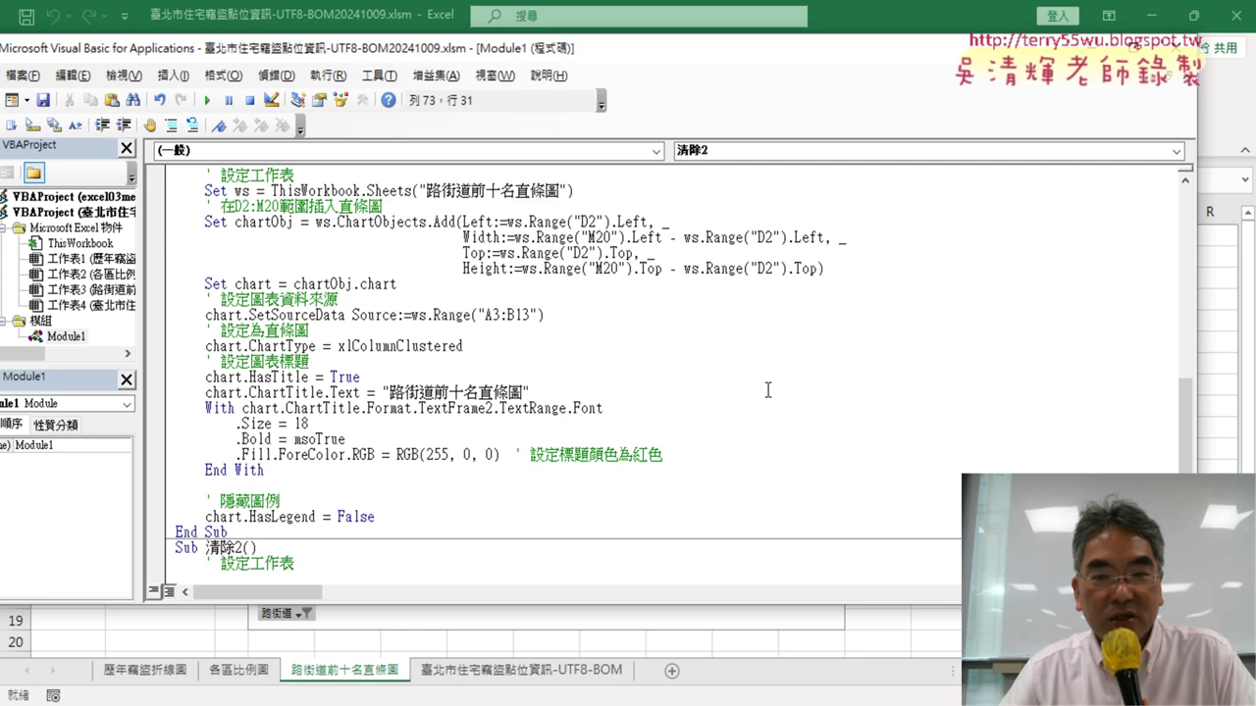
left_click(510, 269)
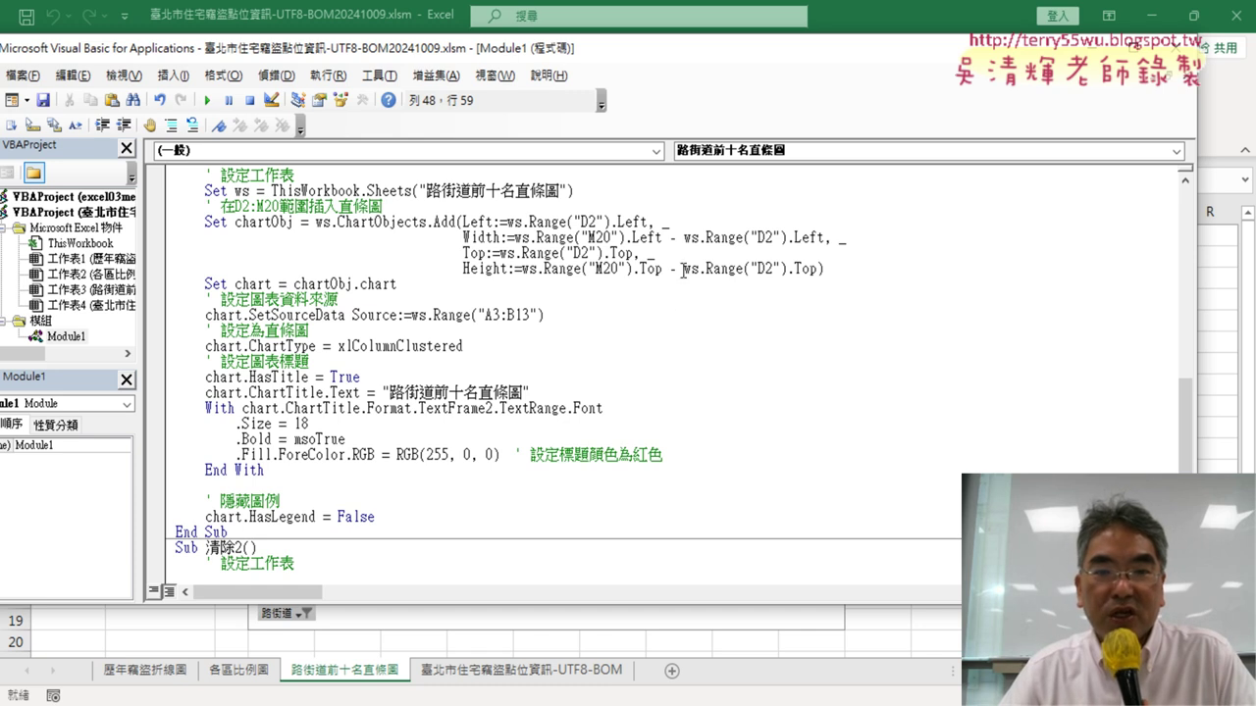
left_click_drag(514, 238, 635, 237)
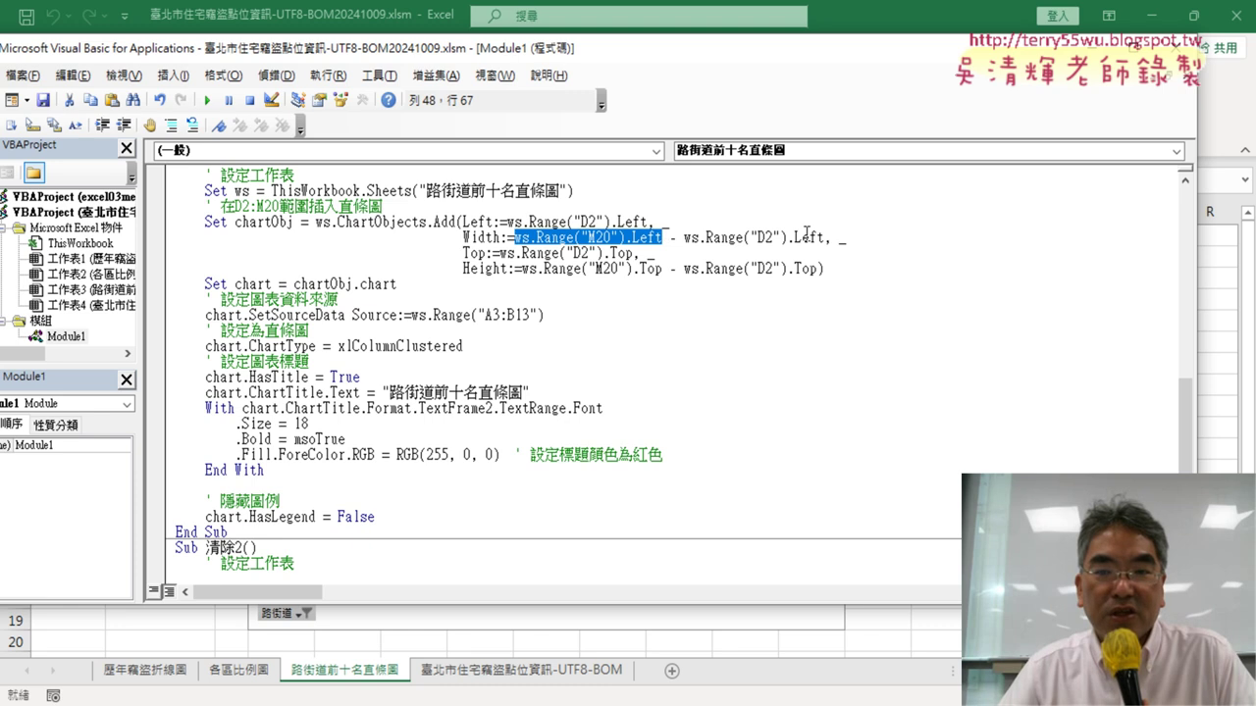
left_click_drag(827, 237, 521, 238)
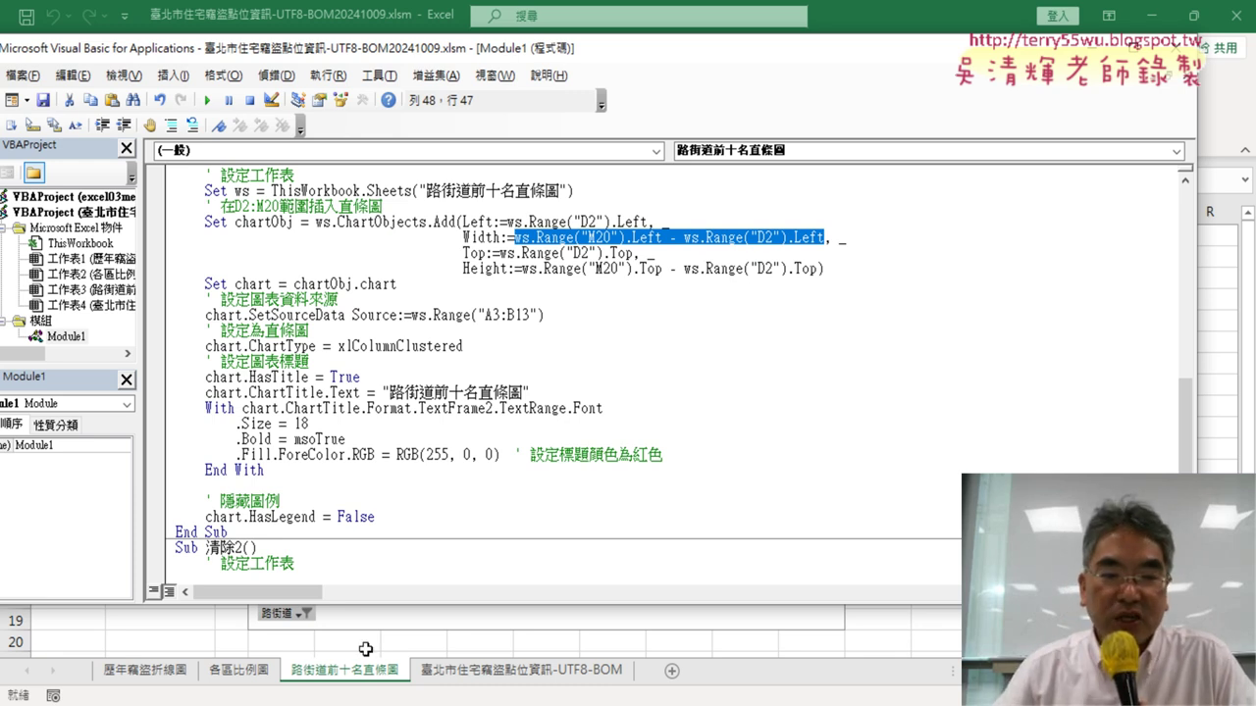
left_click(133, 677)
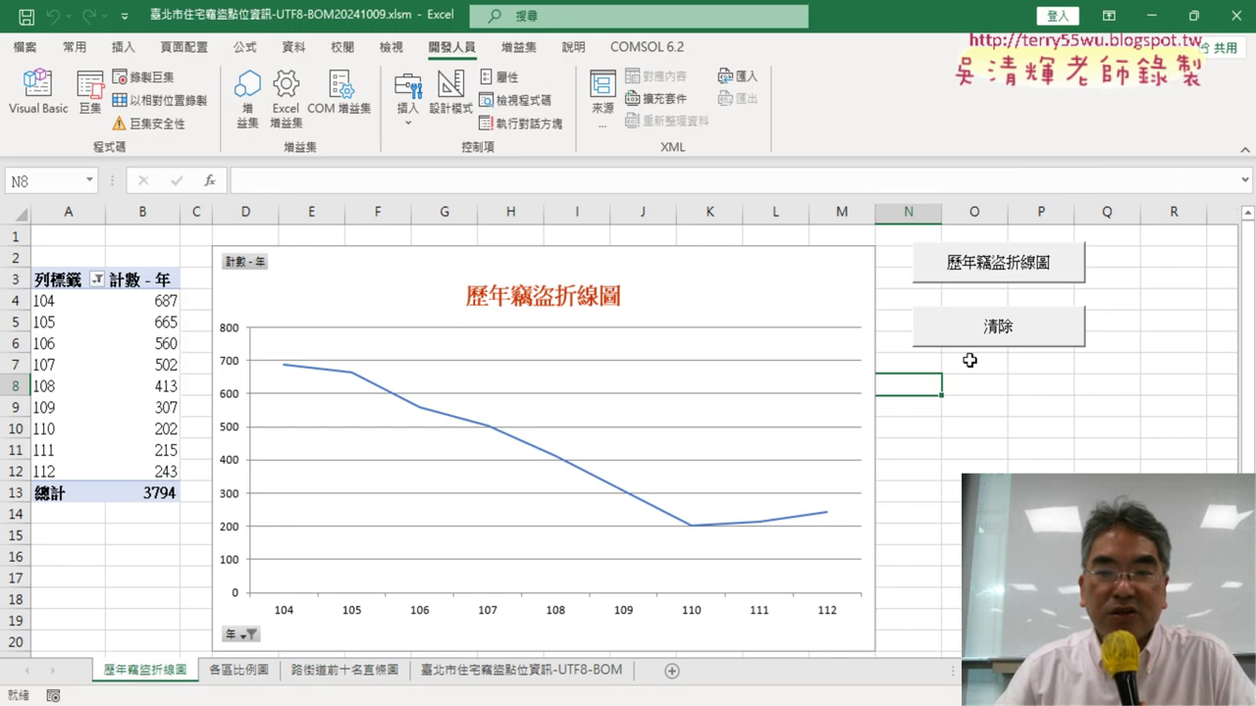
- Clear and redraw the line chart and top-ten streets chart, then switch to 各區比例圖
left_click(998, 329)
left_click(1013, 274)
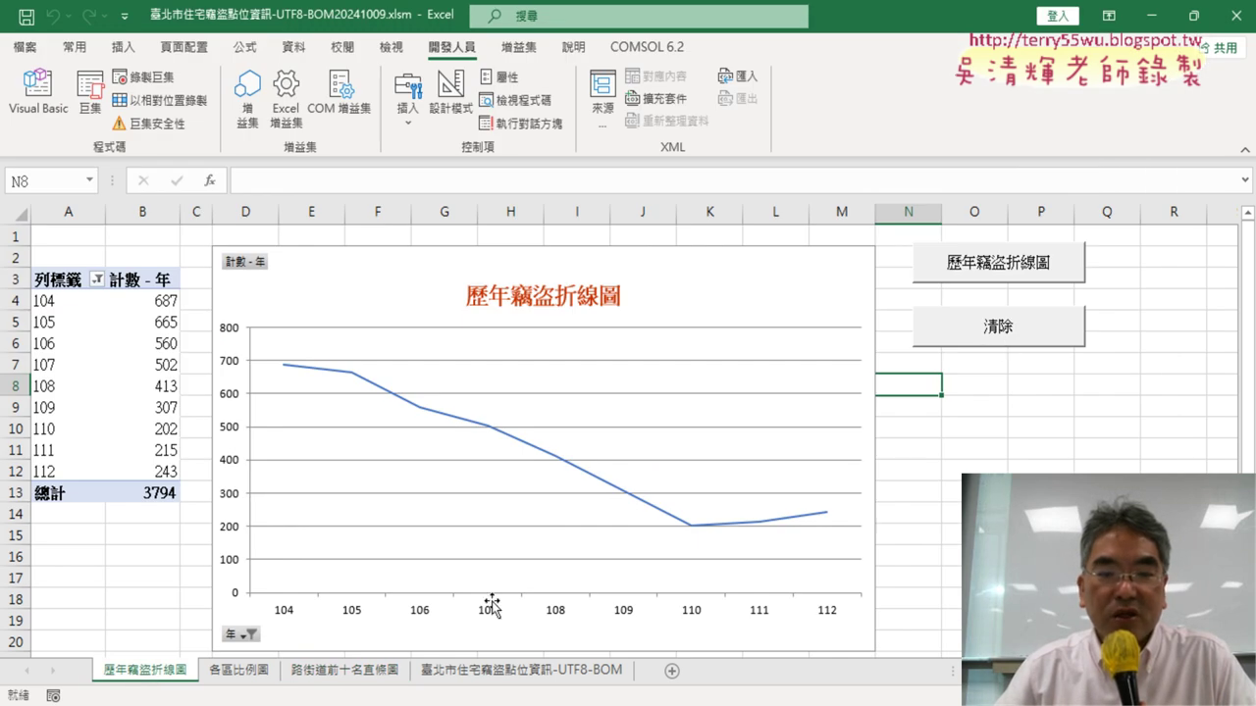
left_click(343, 676)
left_click(1038, 314)
left_click(1036, 289)
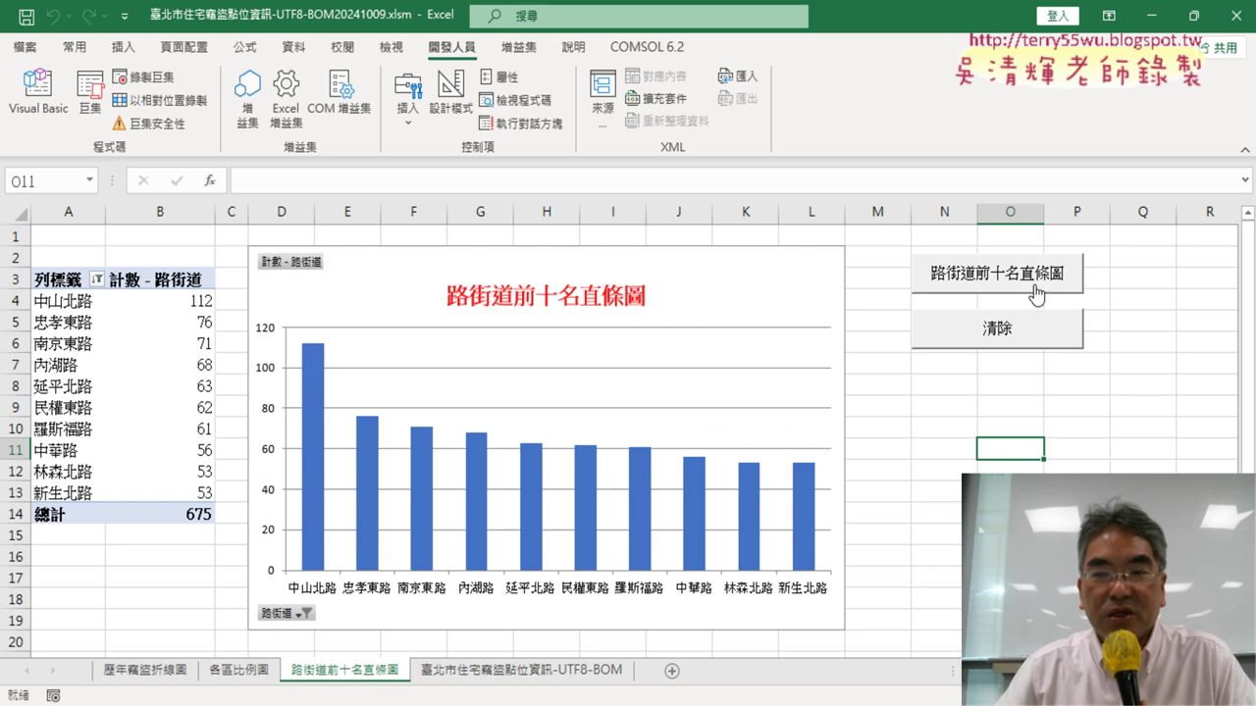
left_click(239, 677)
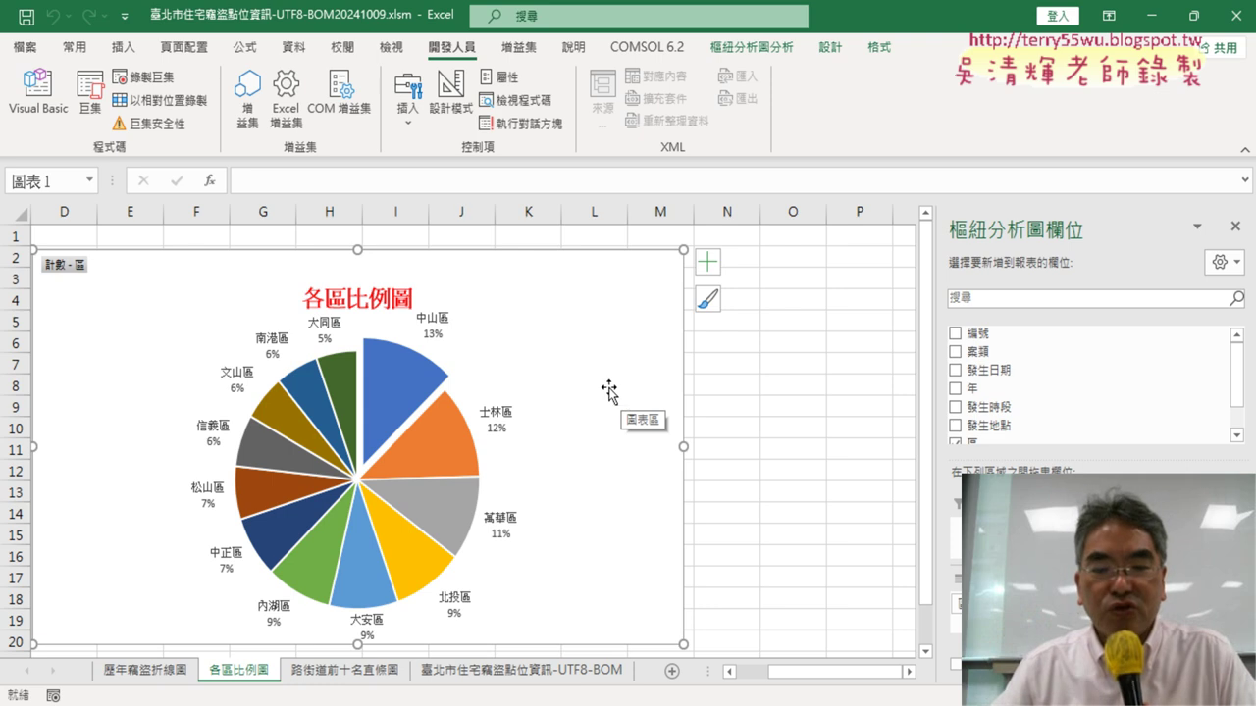
- Review the top-ten streets macro question in the Google Docs notes, then return to Excel
mouse_move(560, 695)
left_click(457, 574)
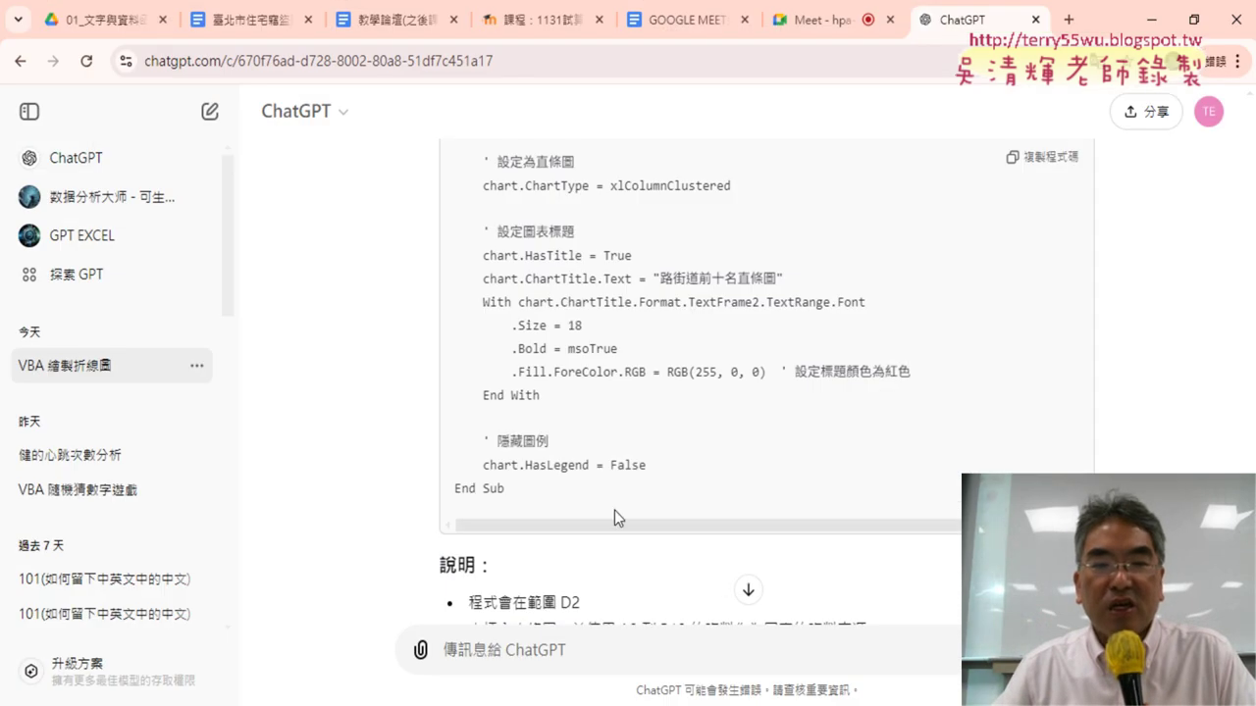
left_click(250, 19)
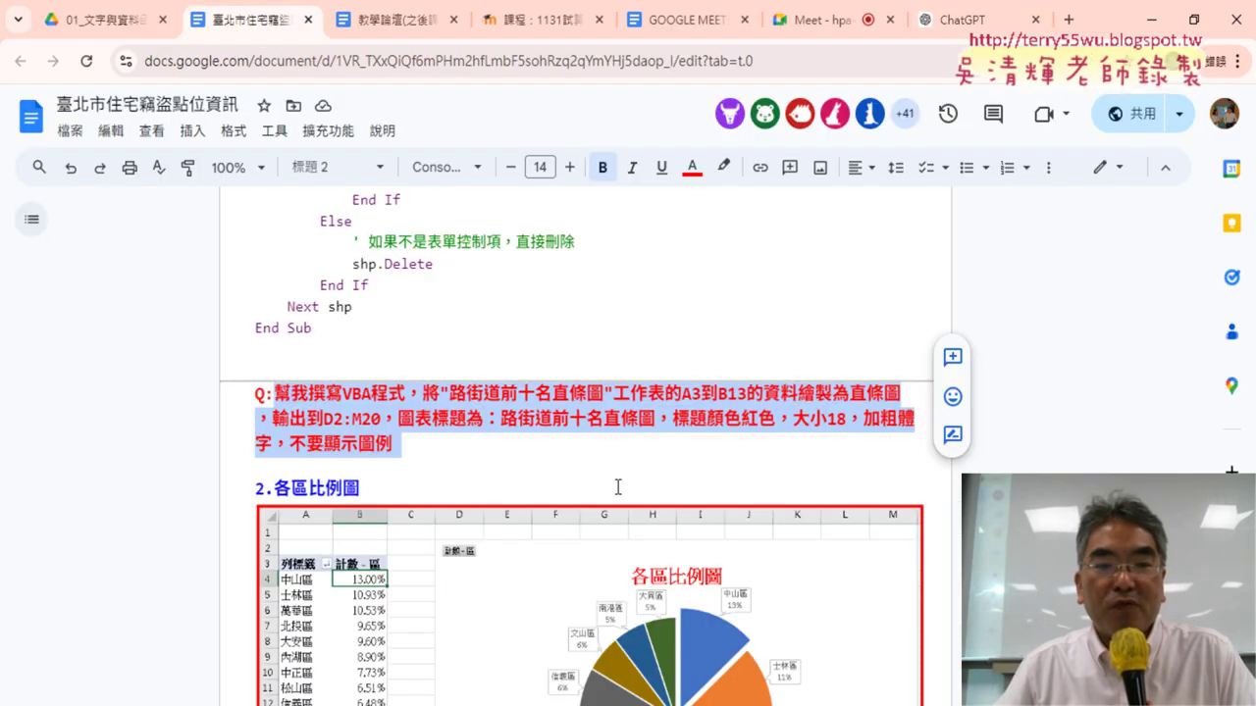
left_click(395, 332)
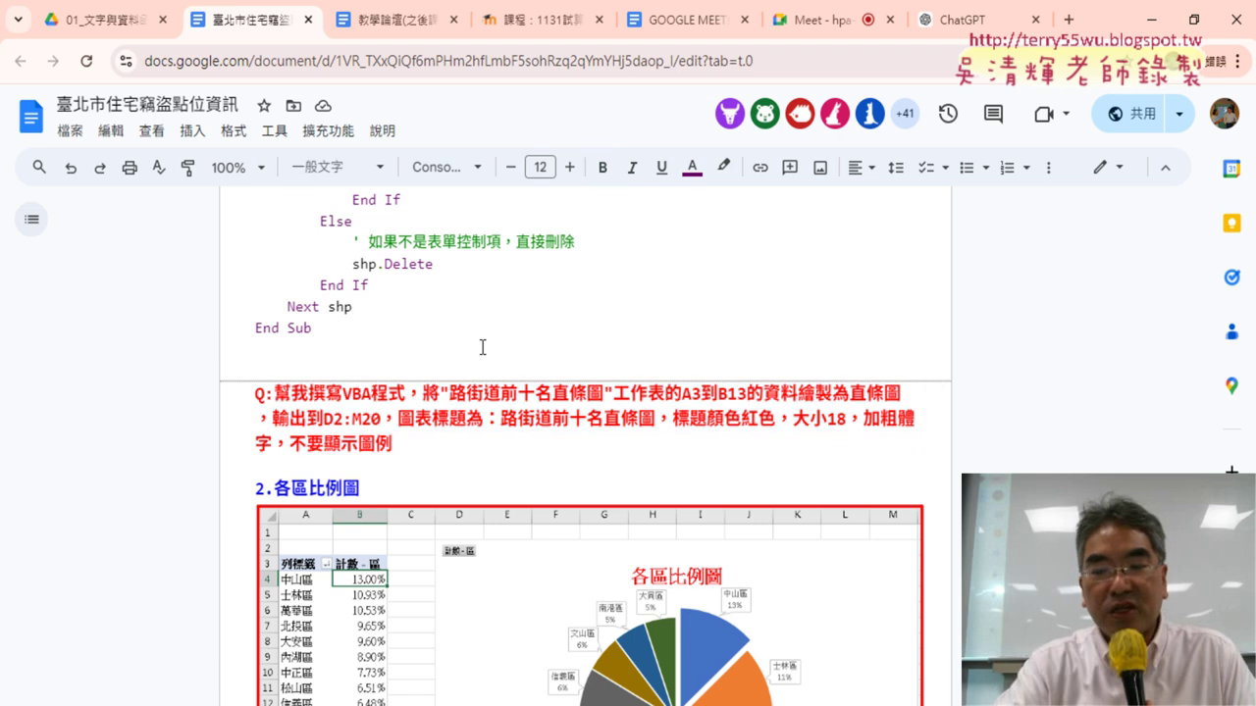
scroll(482, 347, "down", 1)
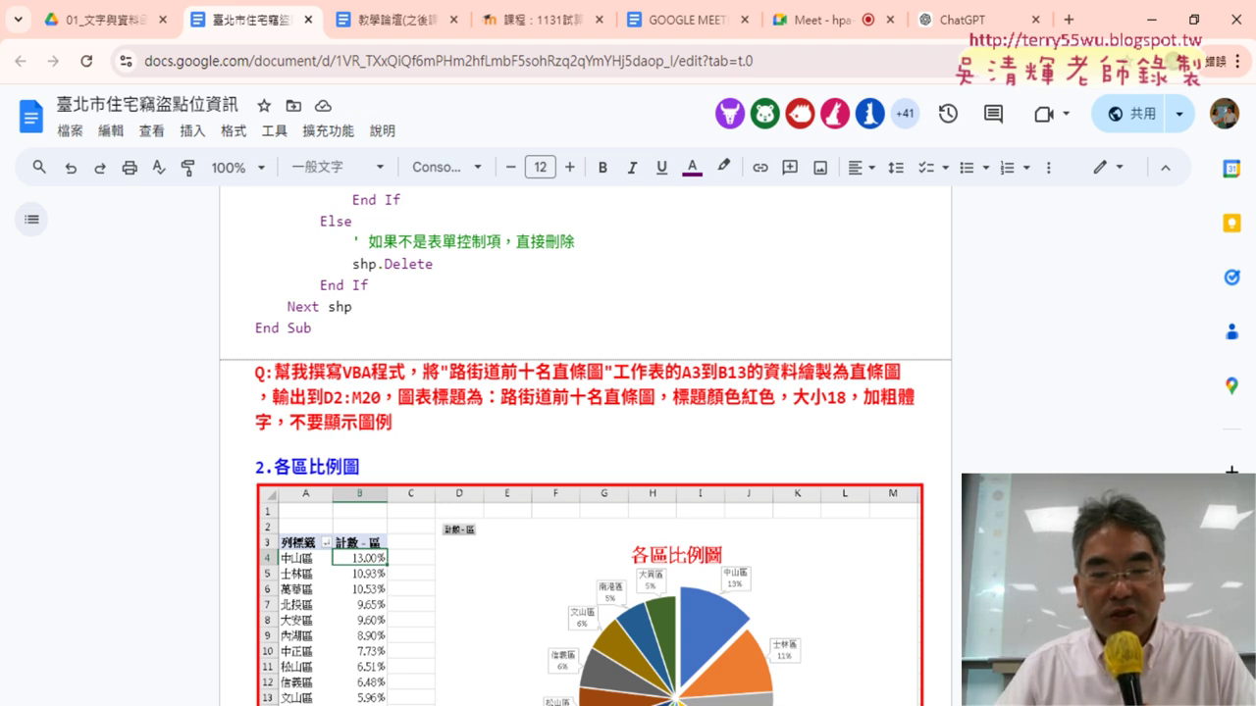
left_click(525, 673)
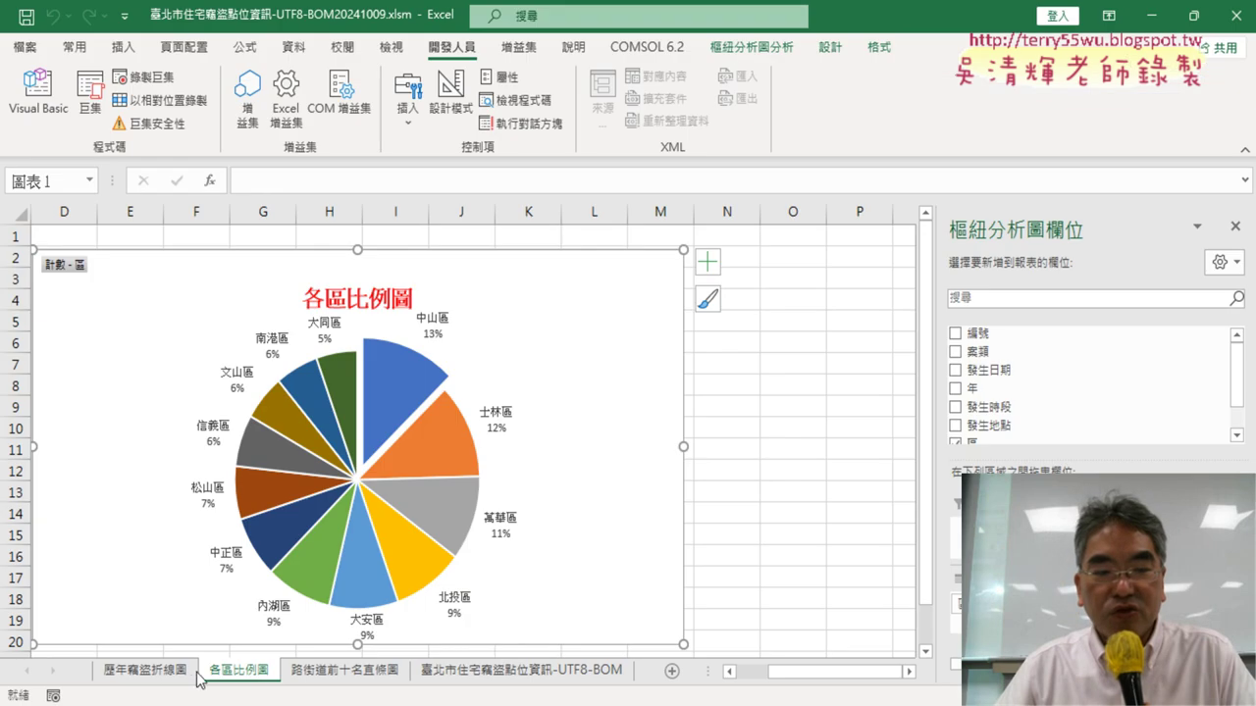
left_click(147, 673)
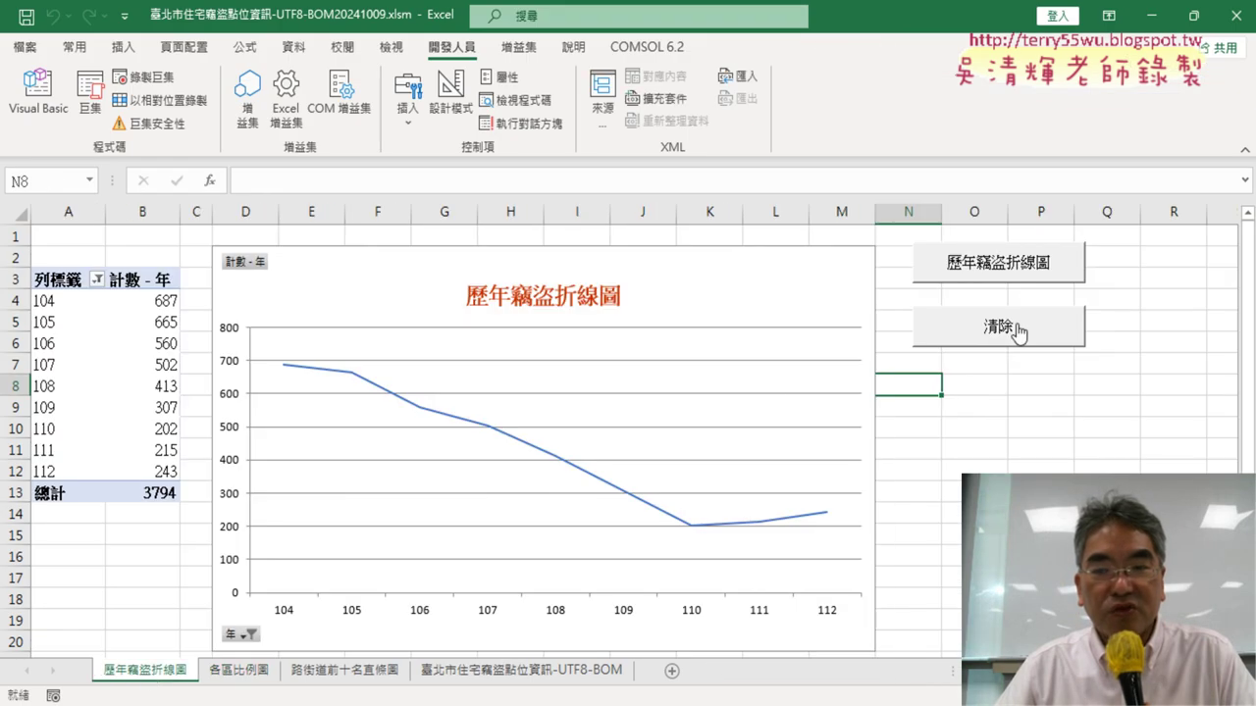
left_click(1018, 332)
left_click(1013, 275)
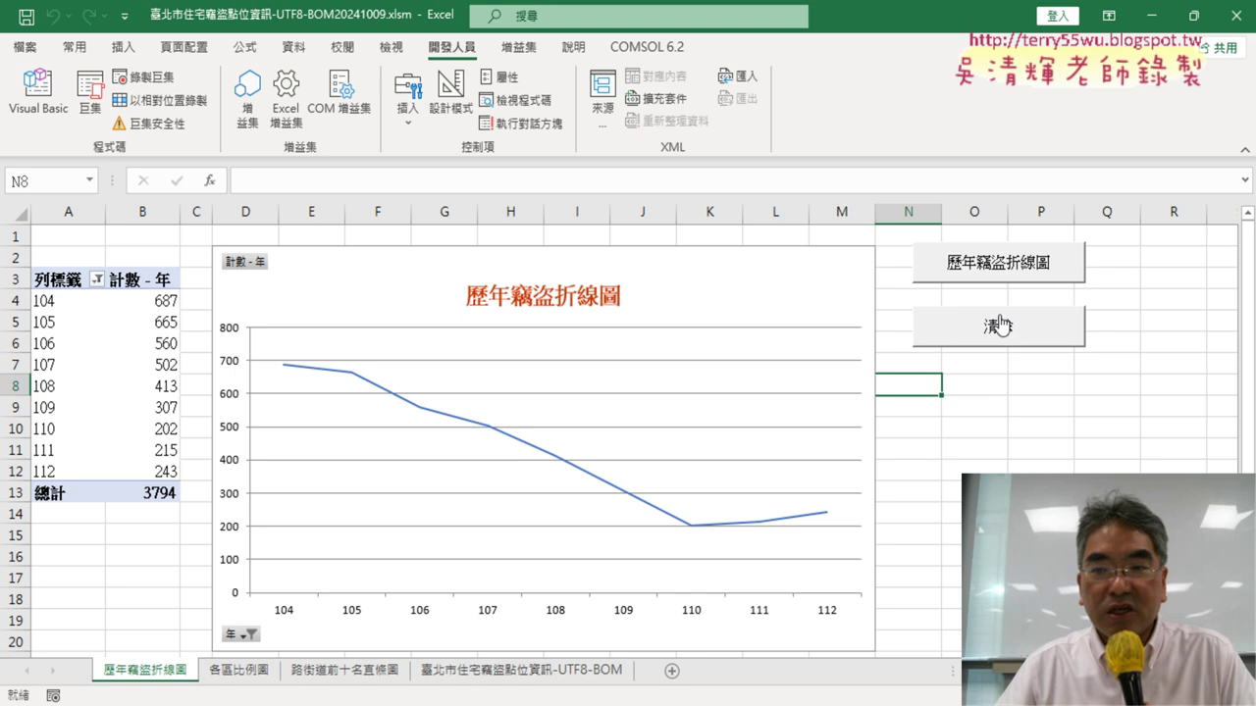
left_click(1000, 328)
left_click(1005, 269)
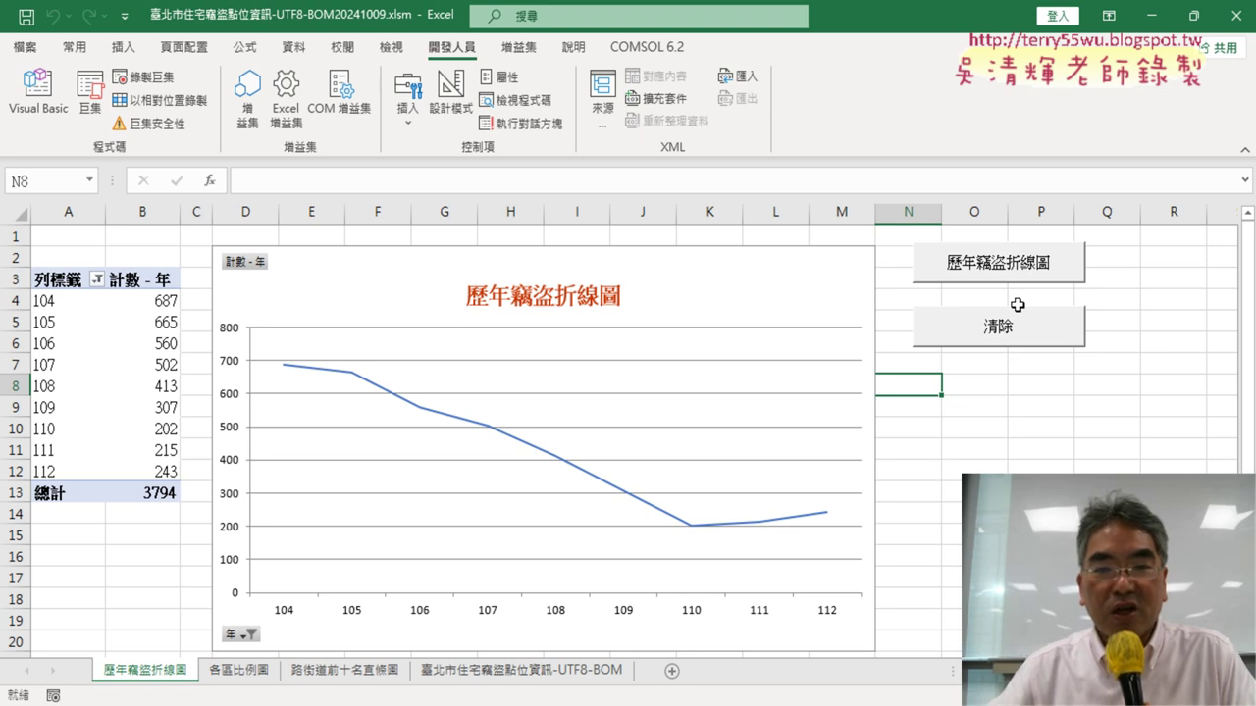
left_click(1042, 333)
left_click(1040, 275)
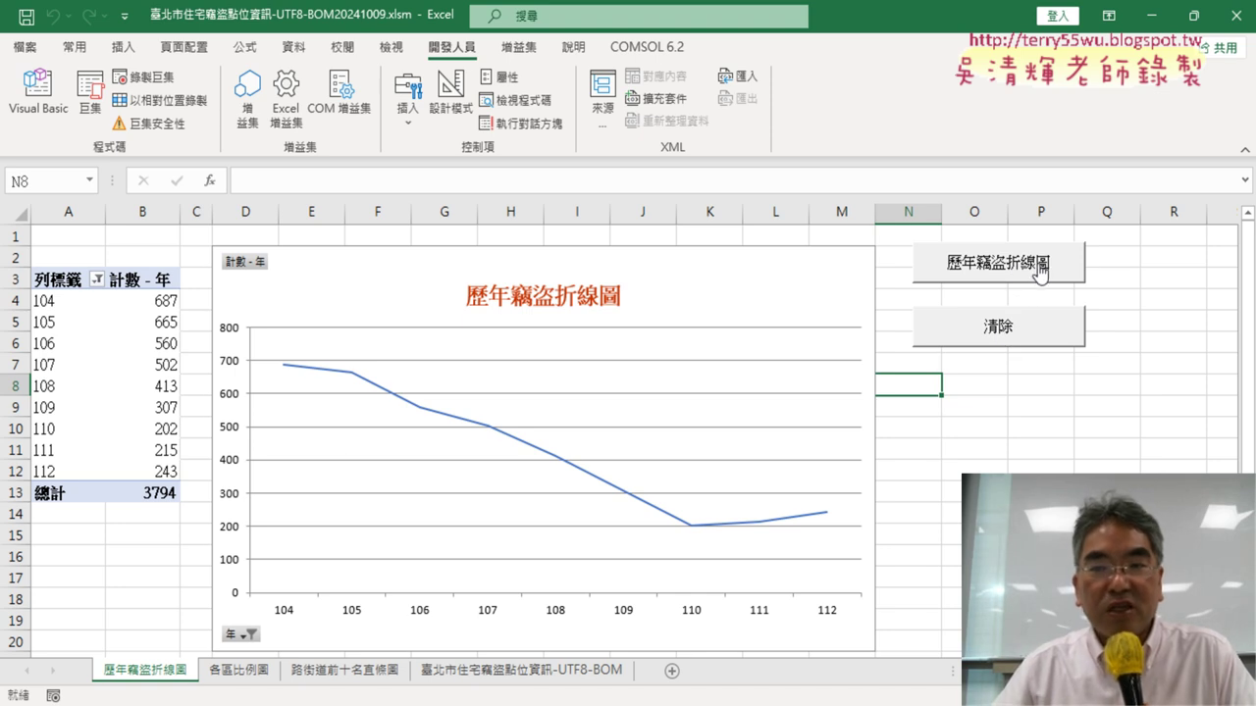
left_click(987, 332)
left_click(334, 673)
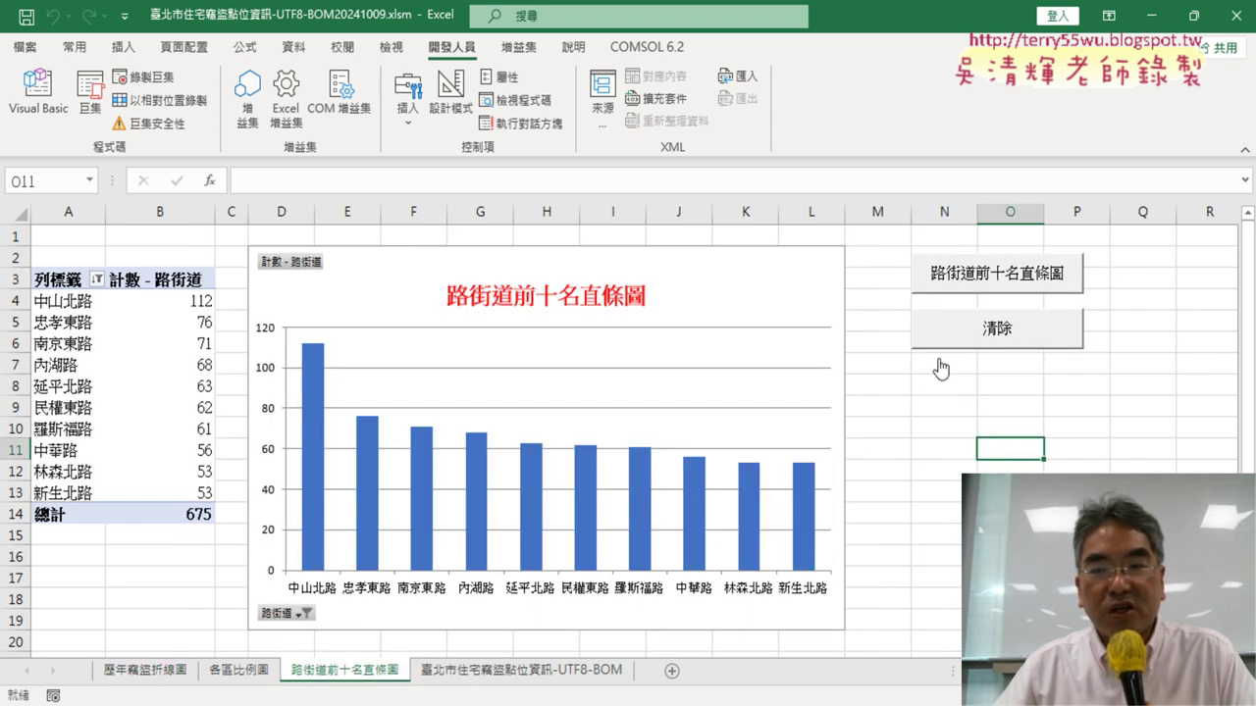
left_click(989, 339)
left_click(1001, 280)
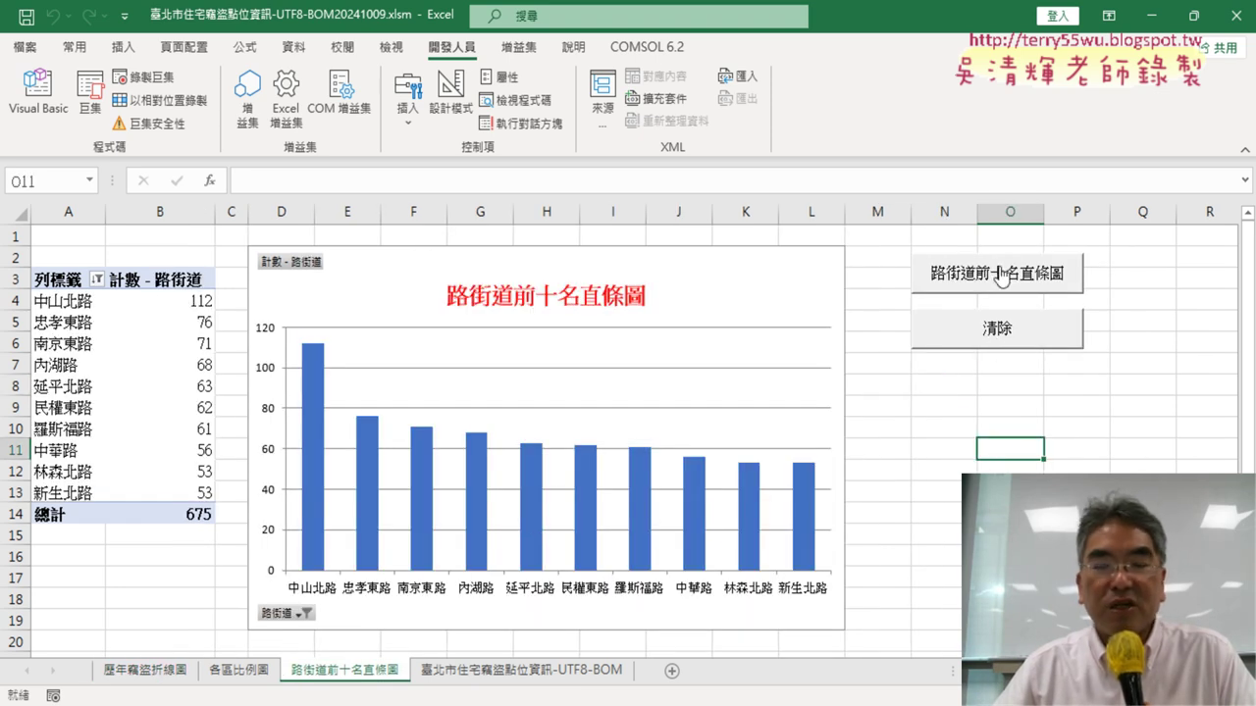
left_click(238, 673)
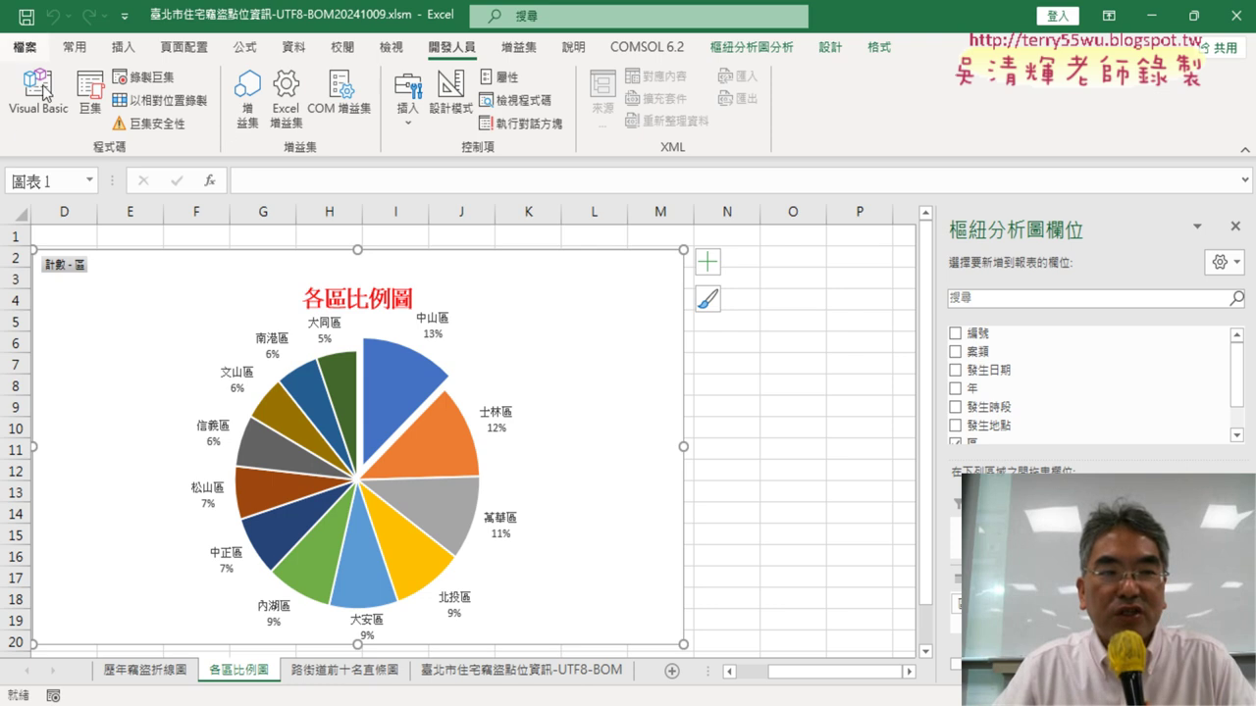
left_click(27, 47)
- Save as a macro-enabled .xlsm on D:, changing the file name's date to 20241016
left_click(71, 310)
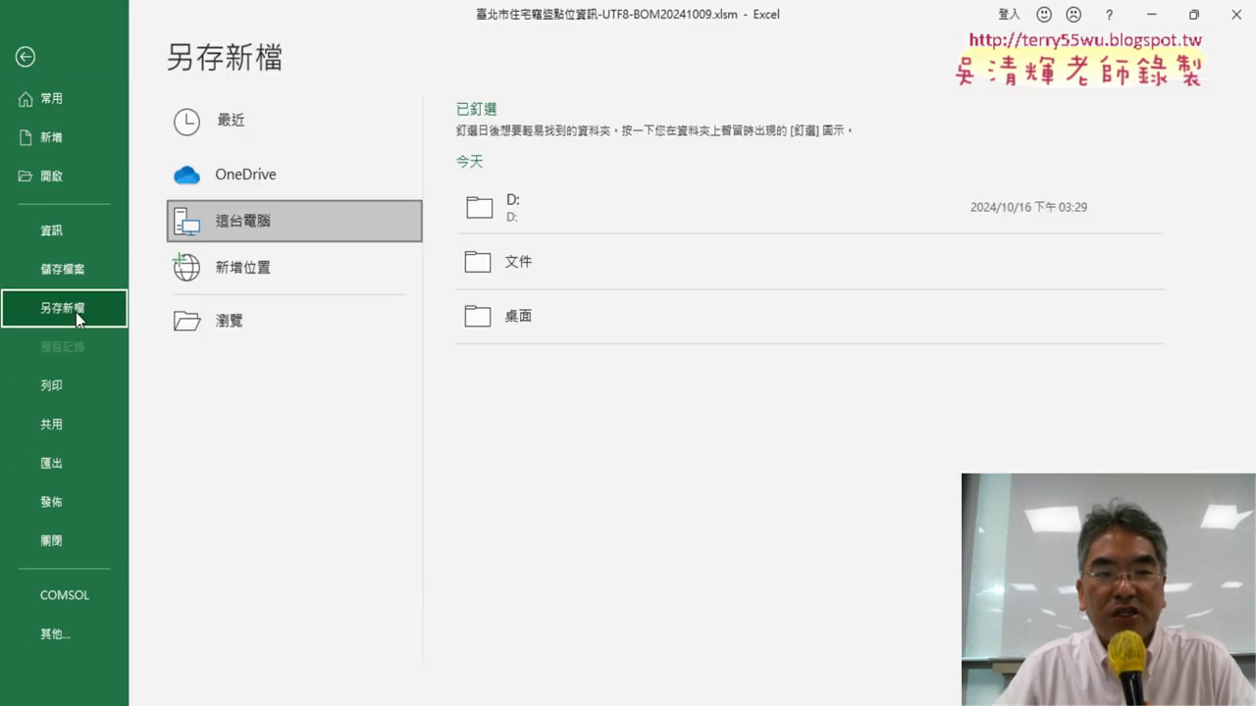
left_click(267, 330)
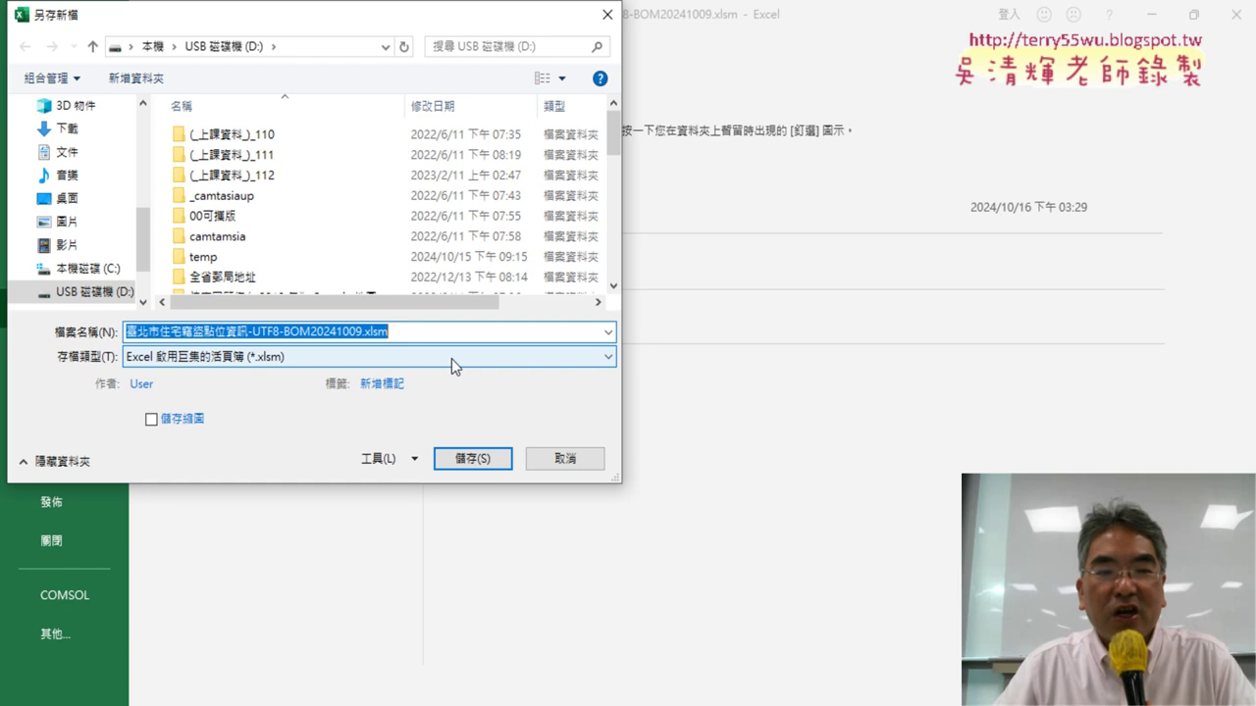
left_click(452, 358)
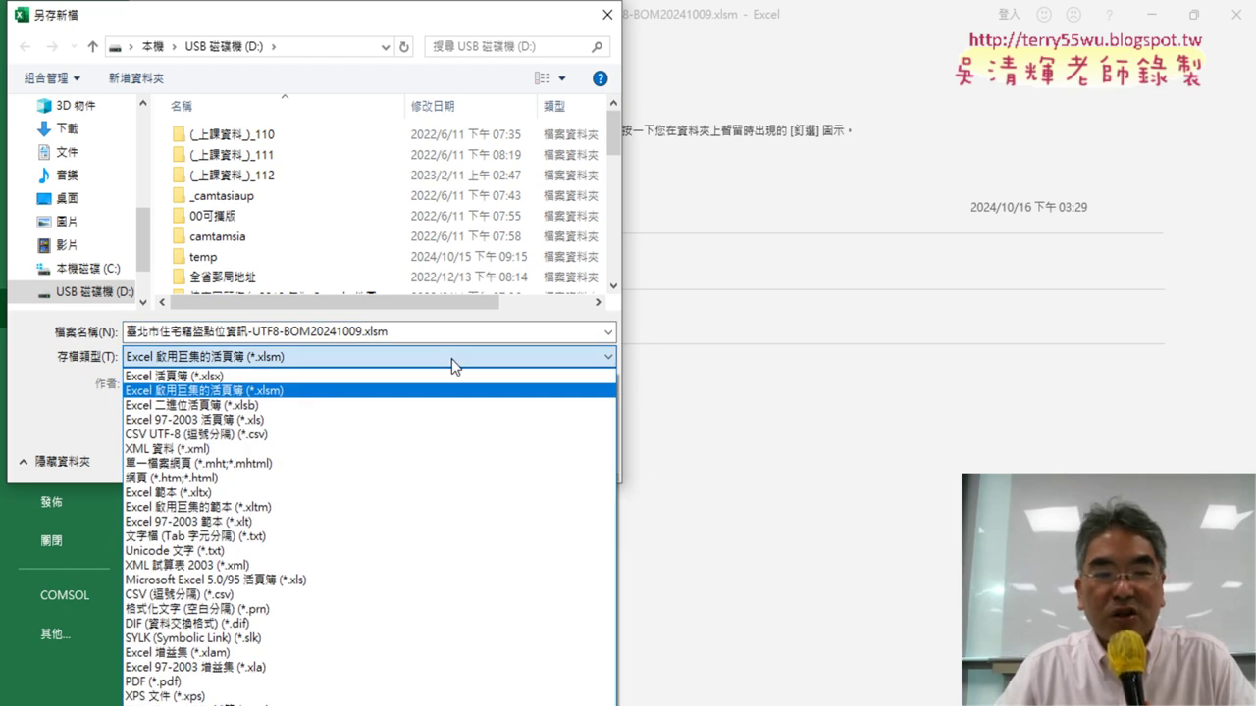
left_click(357, 336)
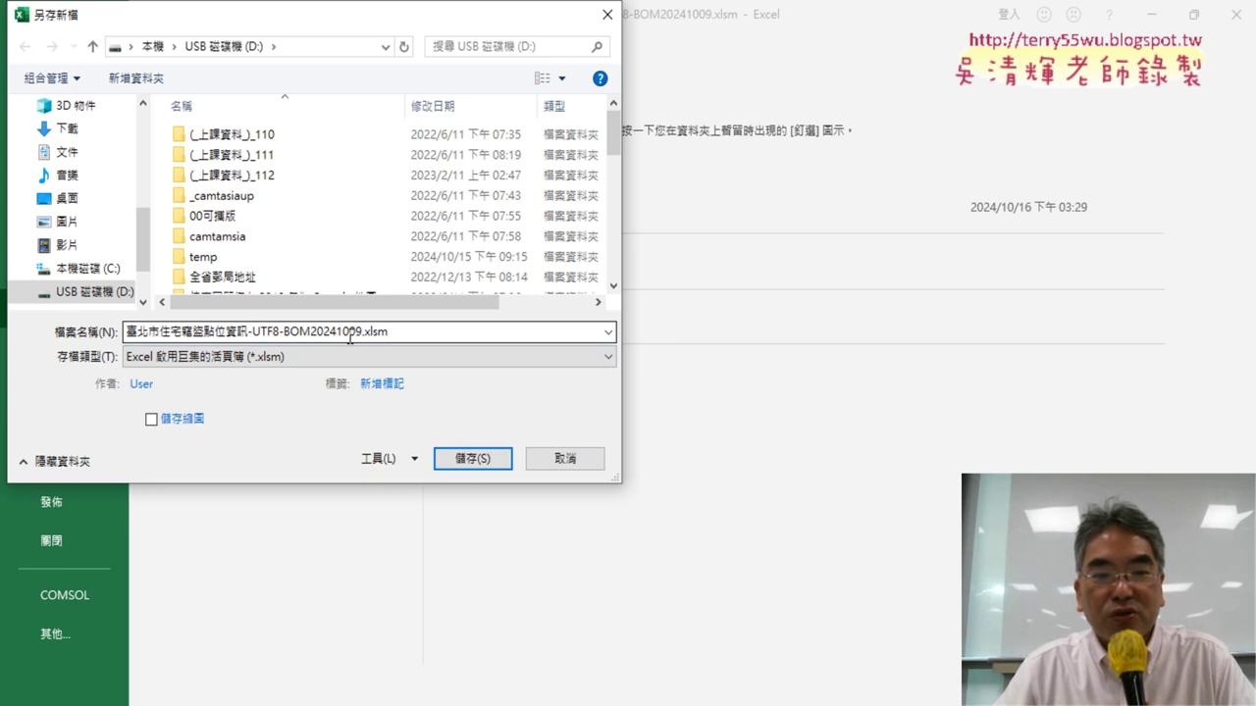
left_click(357, 333)
left_click(351, 333)
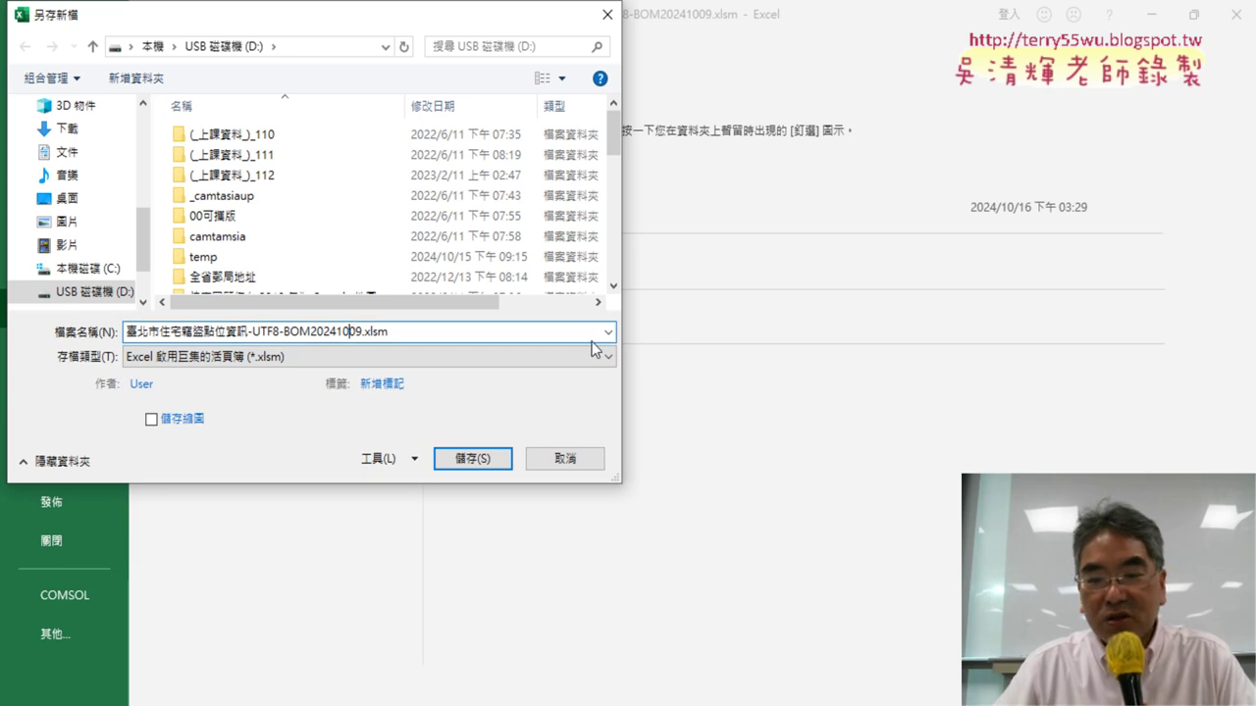
key("BackSpace")
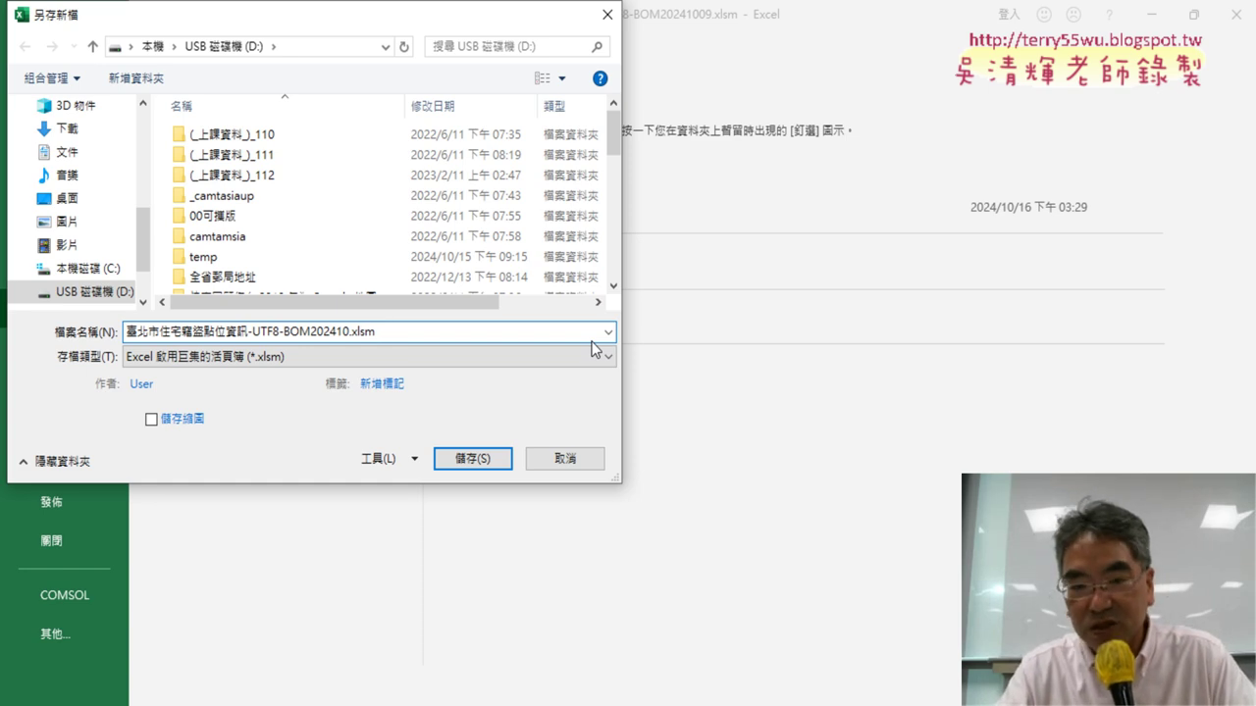
type("16")
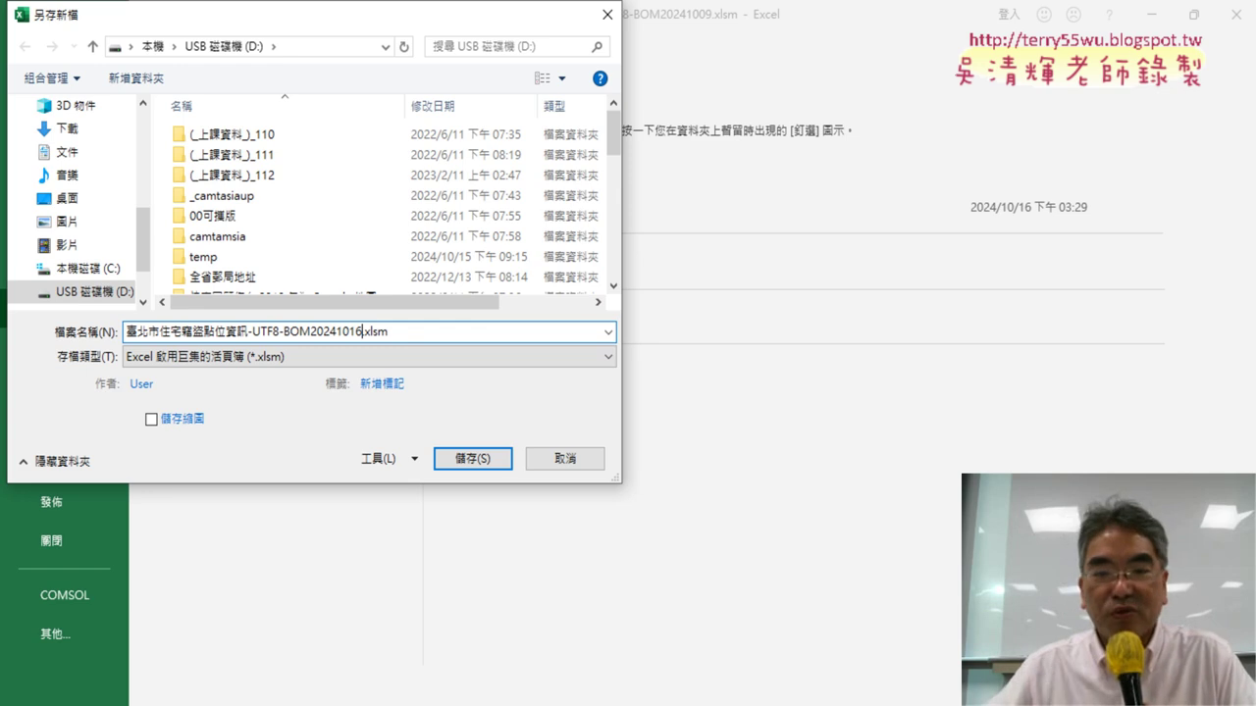
left_click(494, 462)
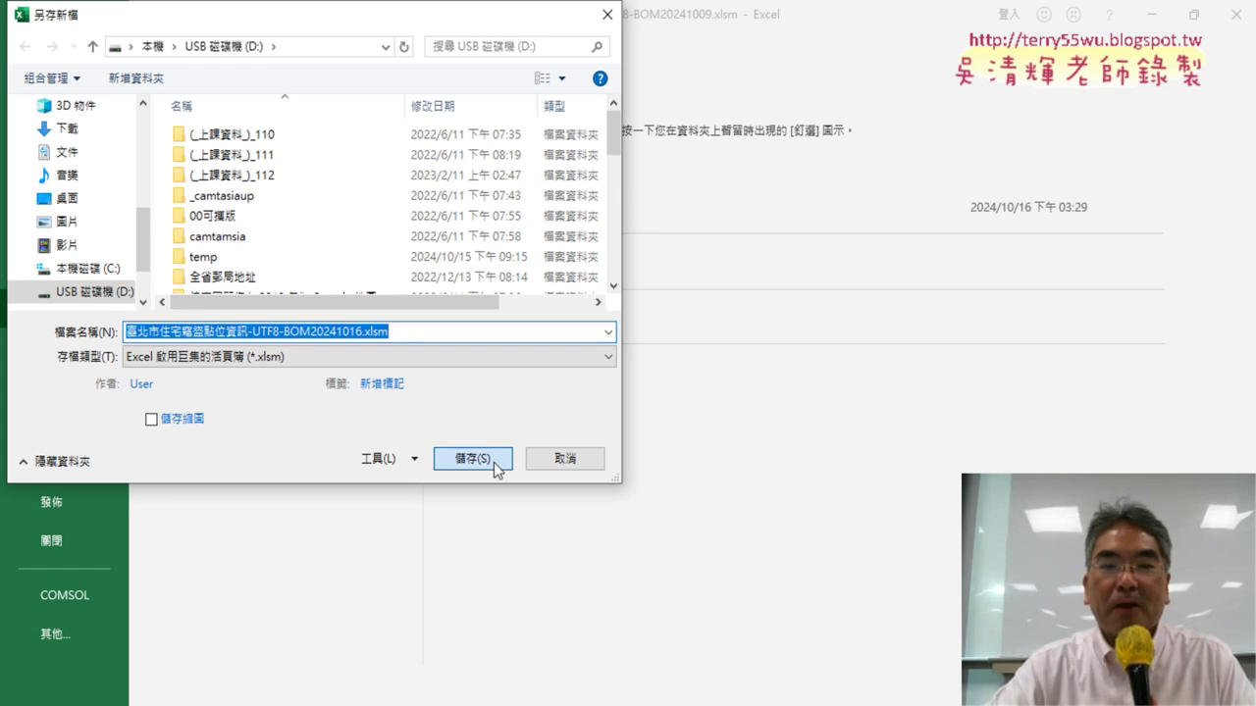